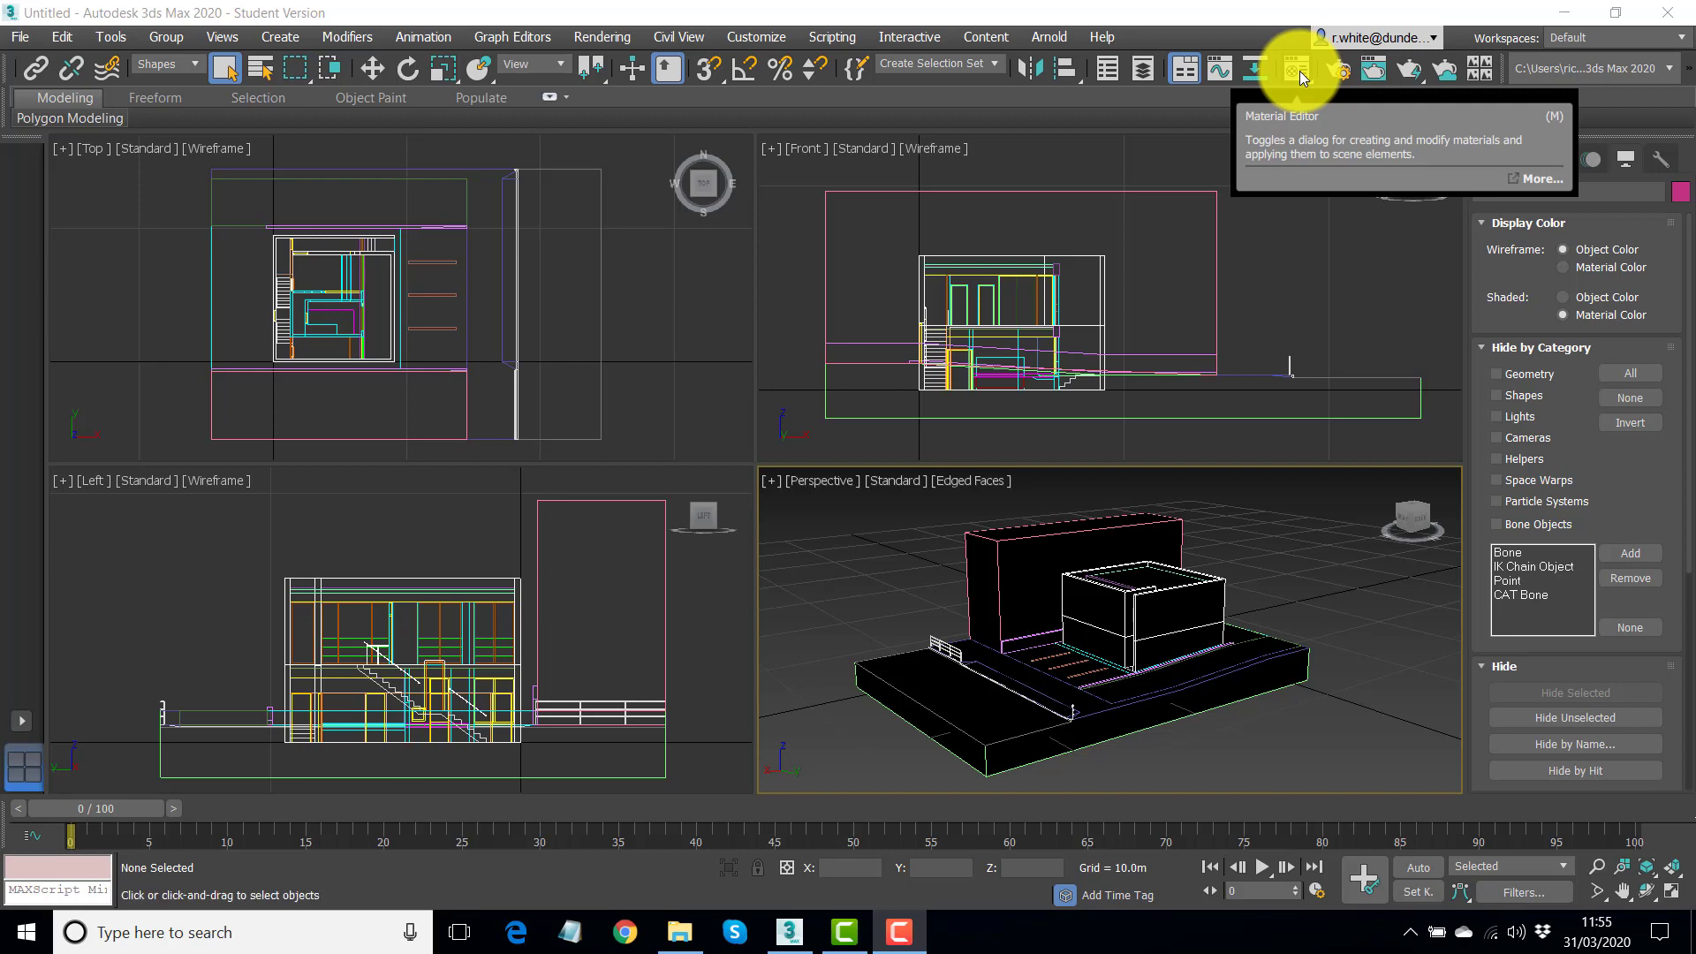
Open the Slate Material Editor and add an Autodesk Ceramic material with its map nodes to View1
click(1295, 71)
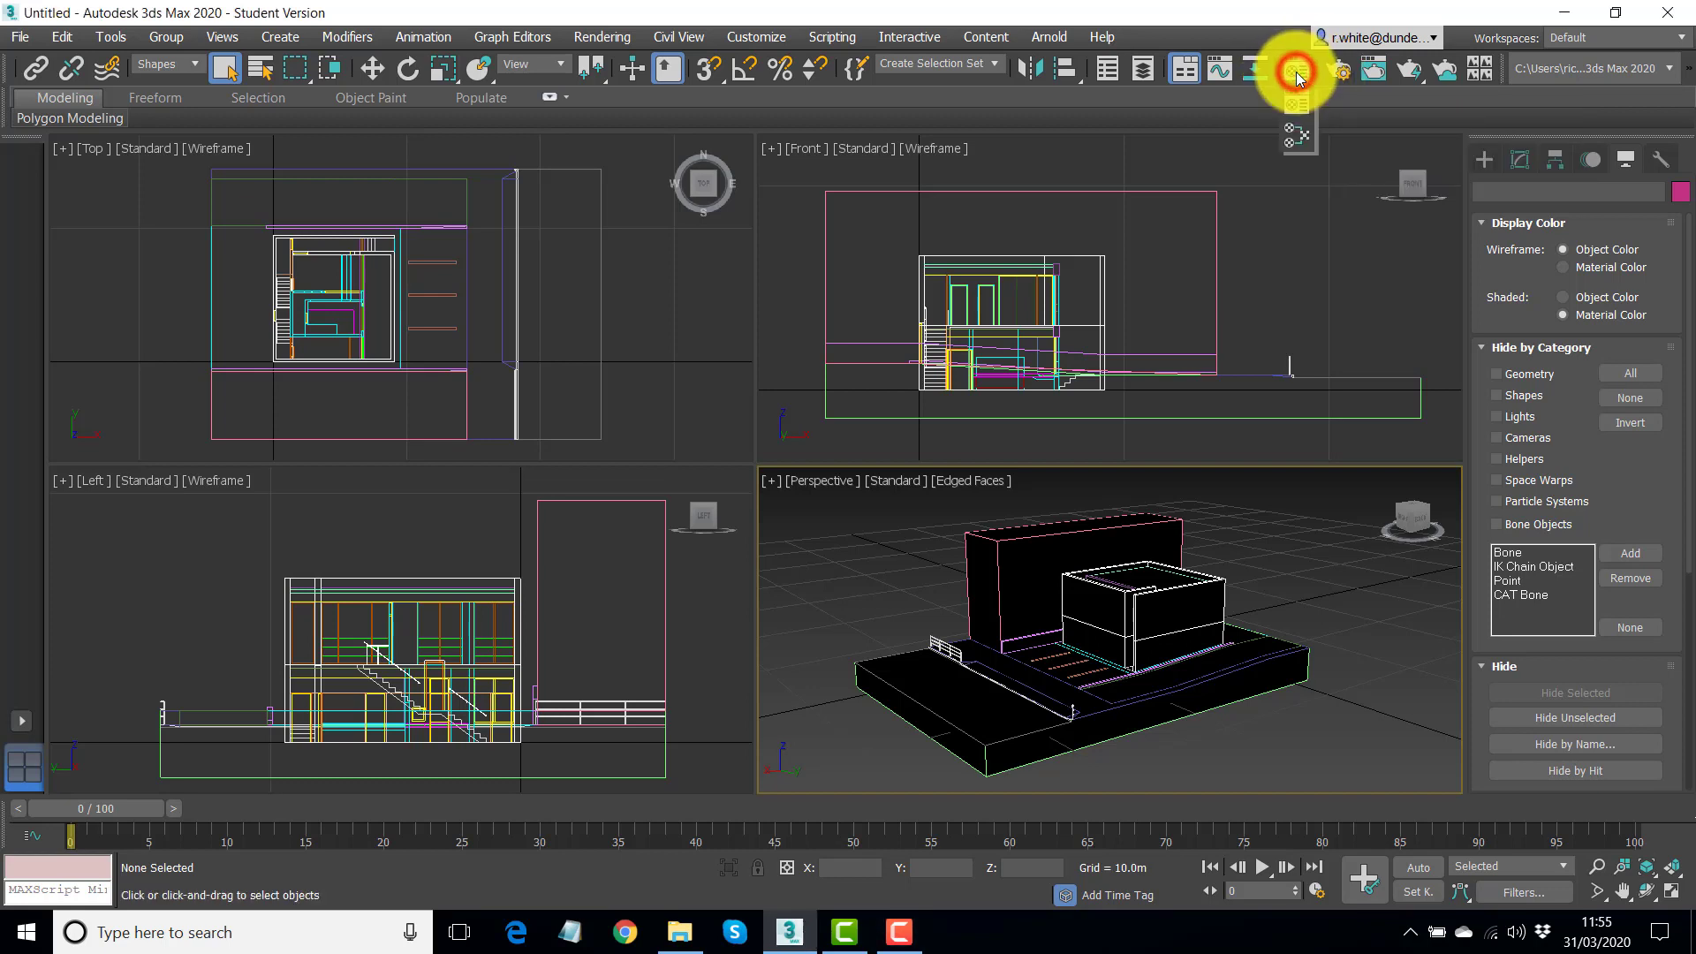
click(1297, 138)
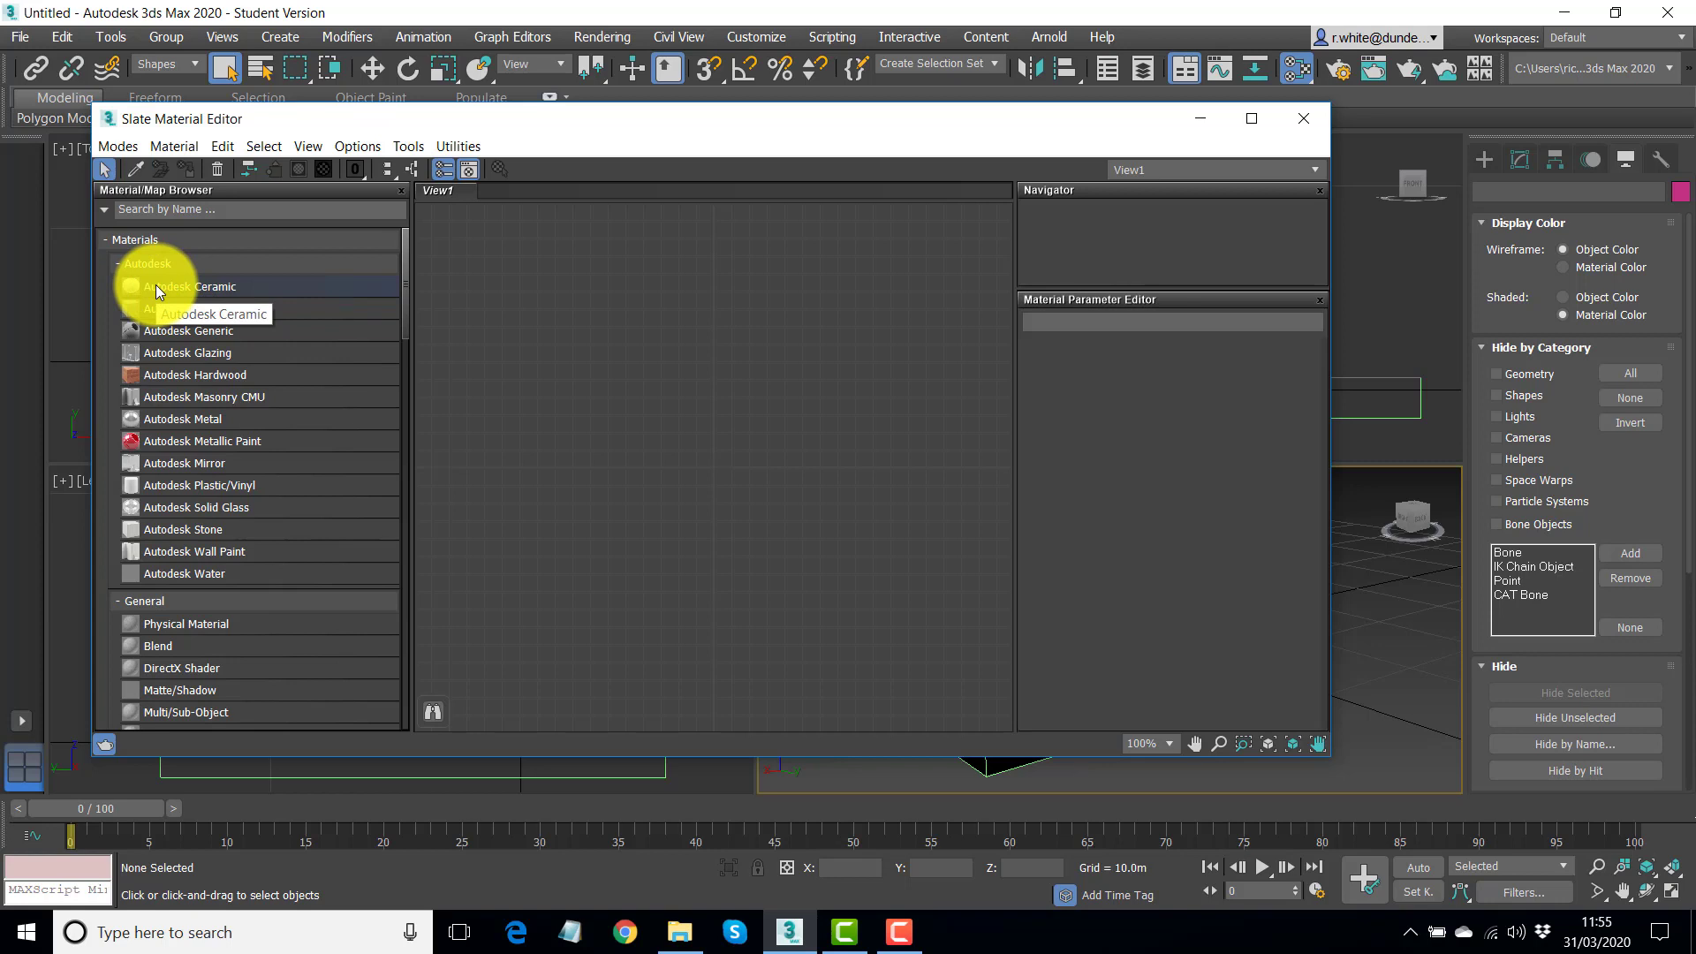
drag(156, 285, 798, 397)
drag(475, 435, 563, 418)
drag(470, 502, 558, 504)
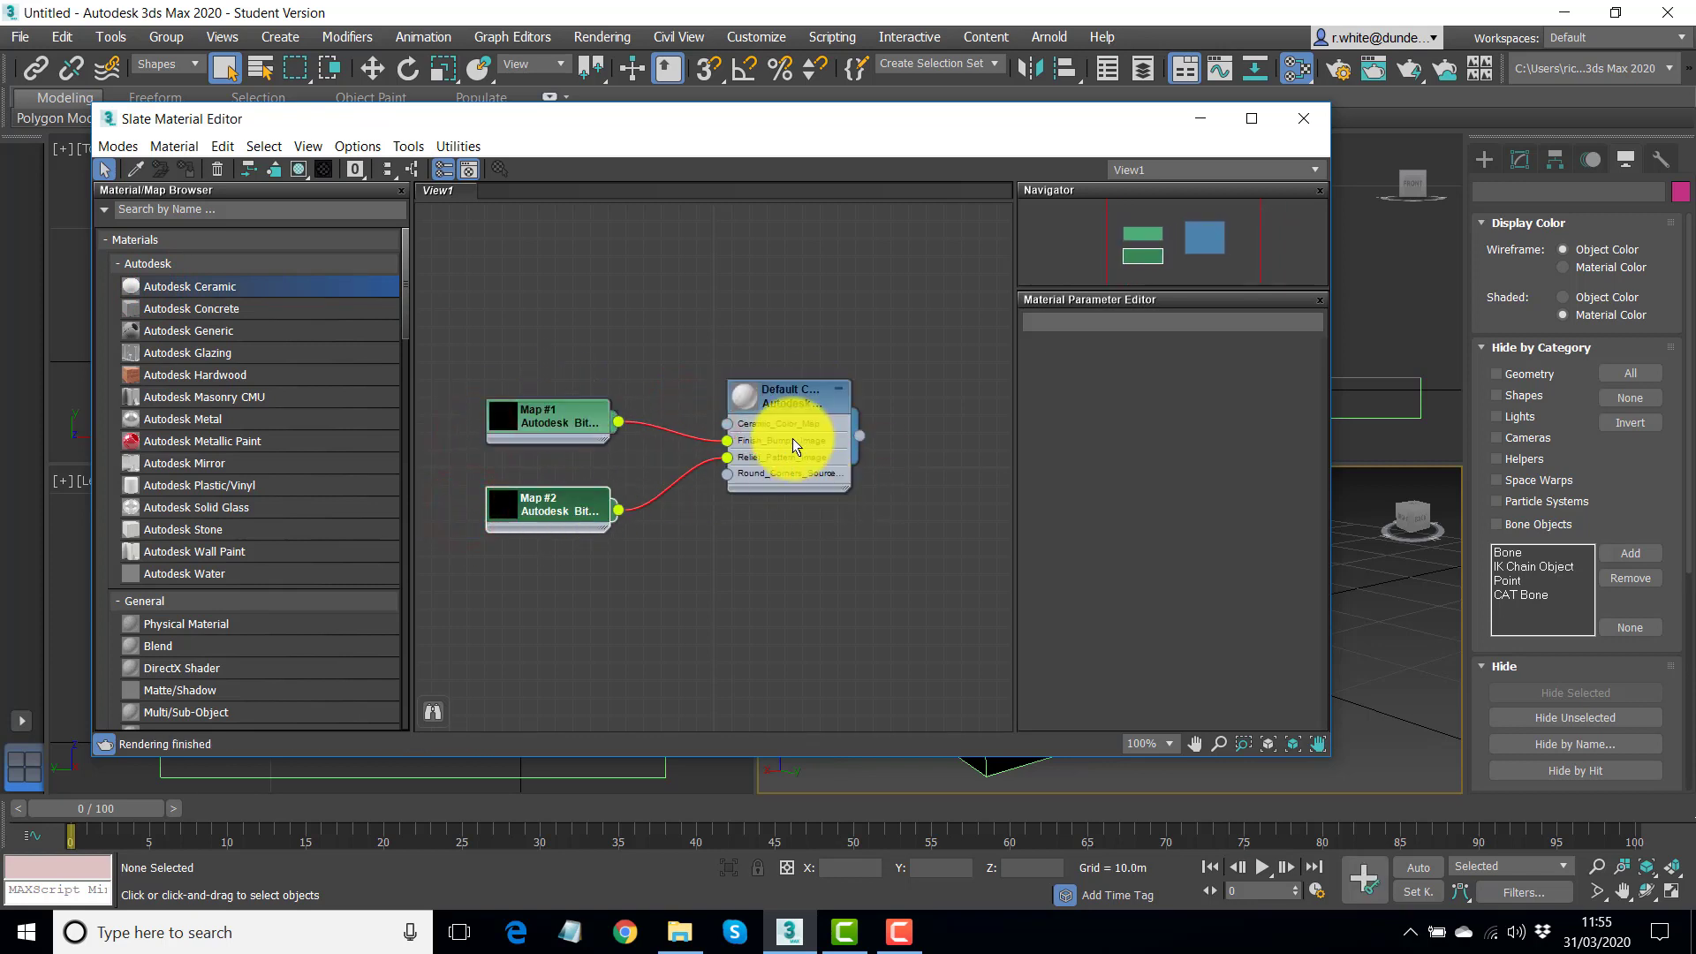
Reconnect Map #1 to the Ceramic's Finish_Bumps_Image input, then delete all nodes from the view
double_click(758, 439)
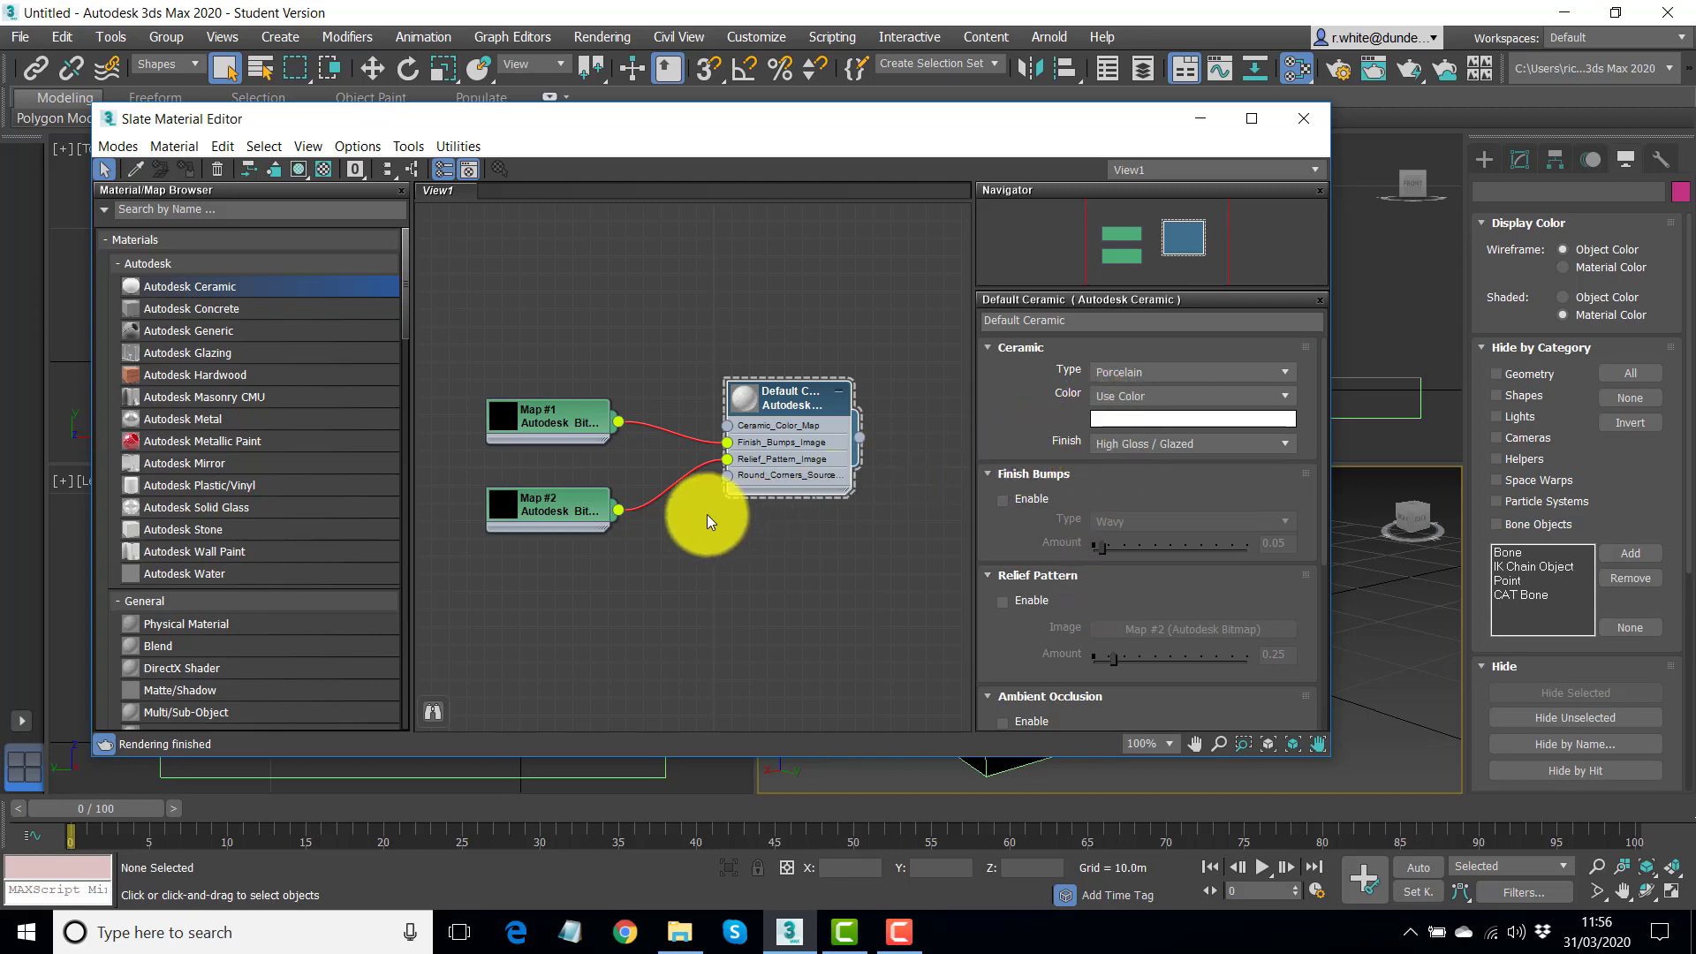
drag(728, 441, 622, 457)
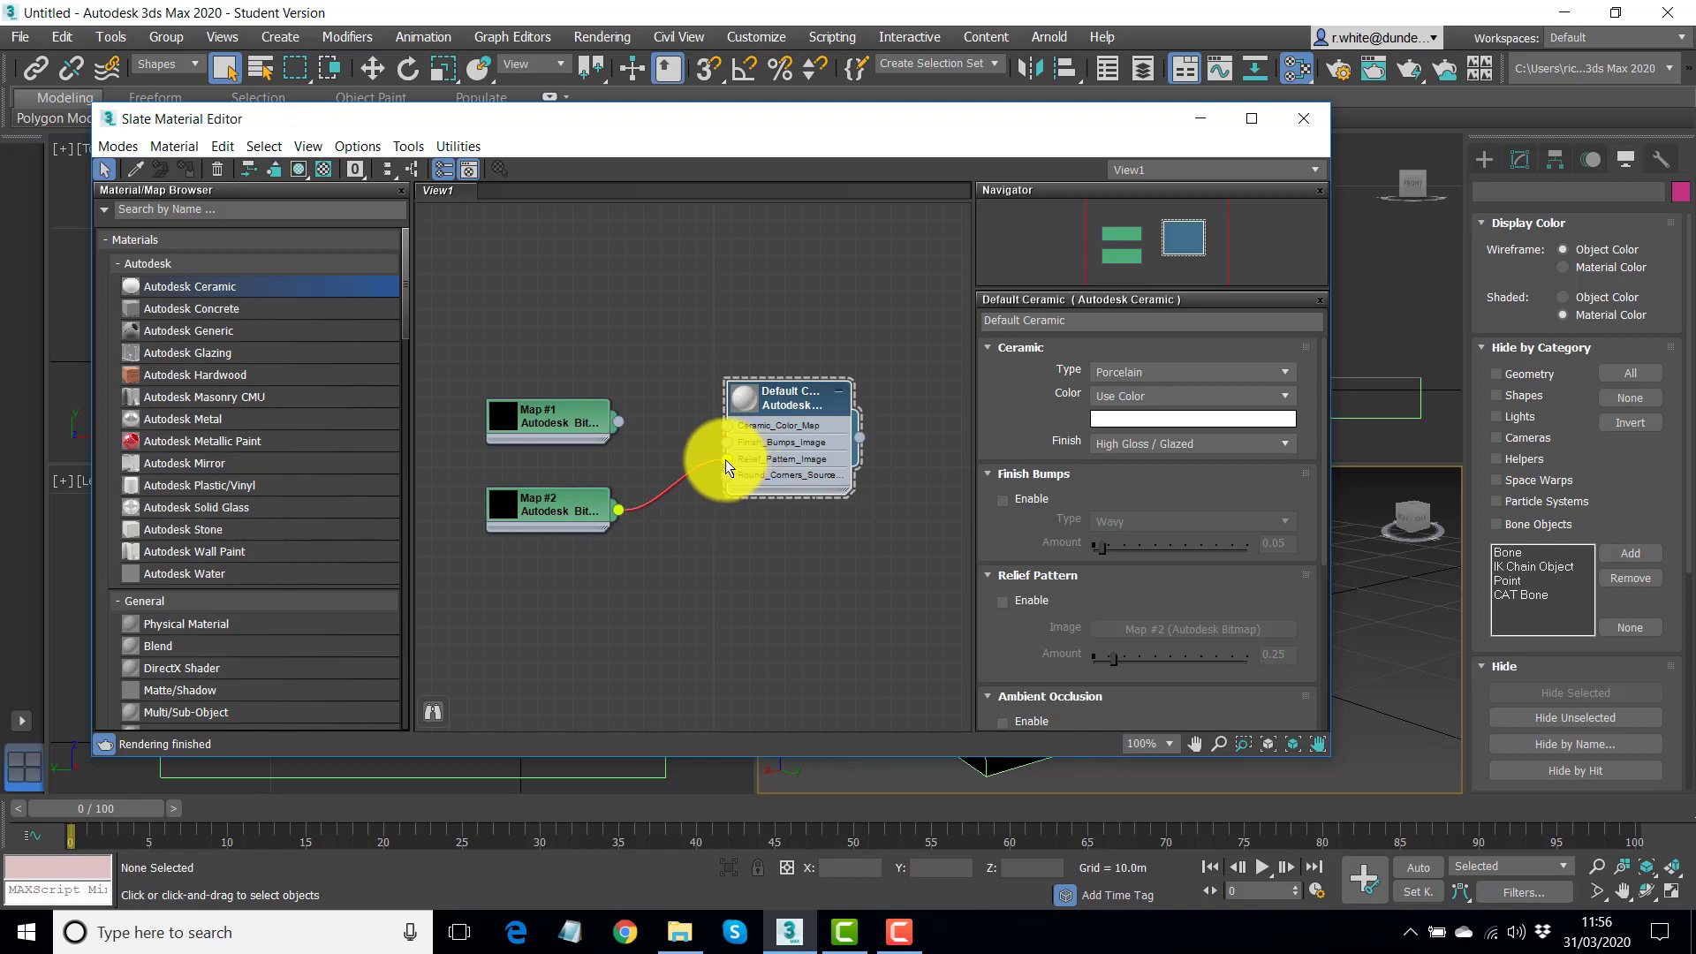
mouse_move(726, 459)
mouse_down()
mouse_move(649, 524)
mouse_move(575, 515)
mouse_move(726, 459)
mouse_up()
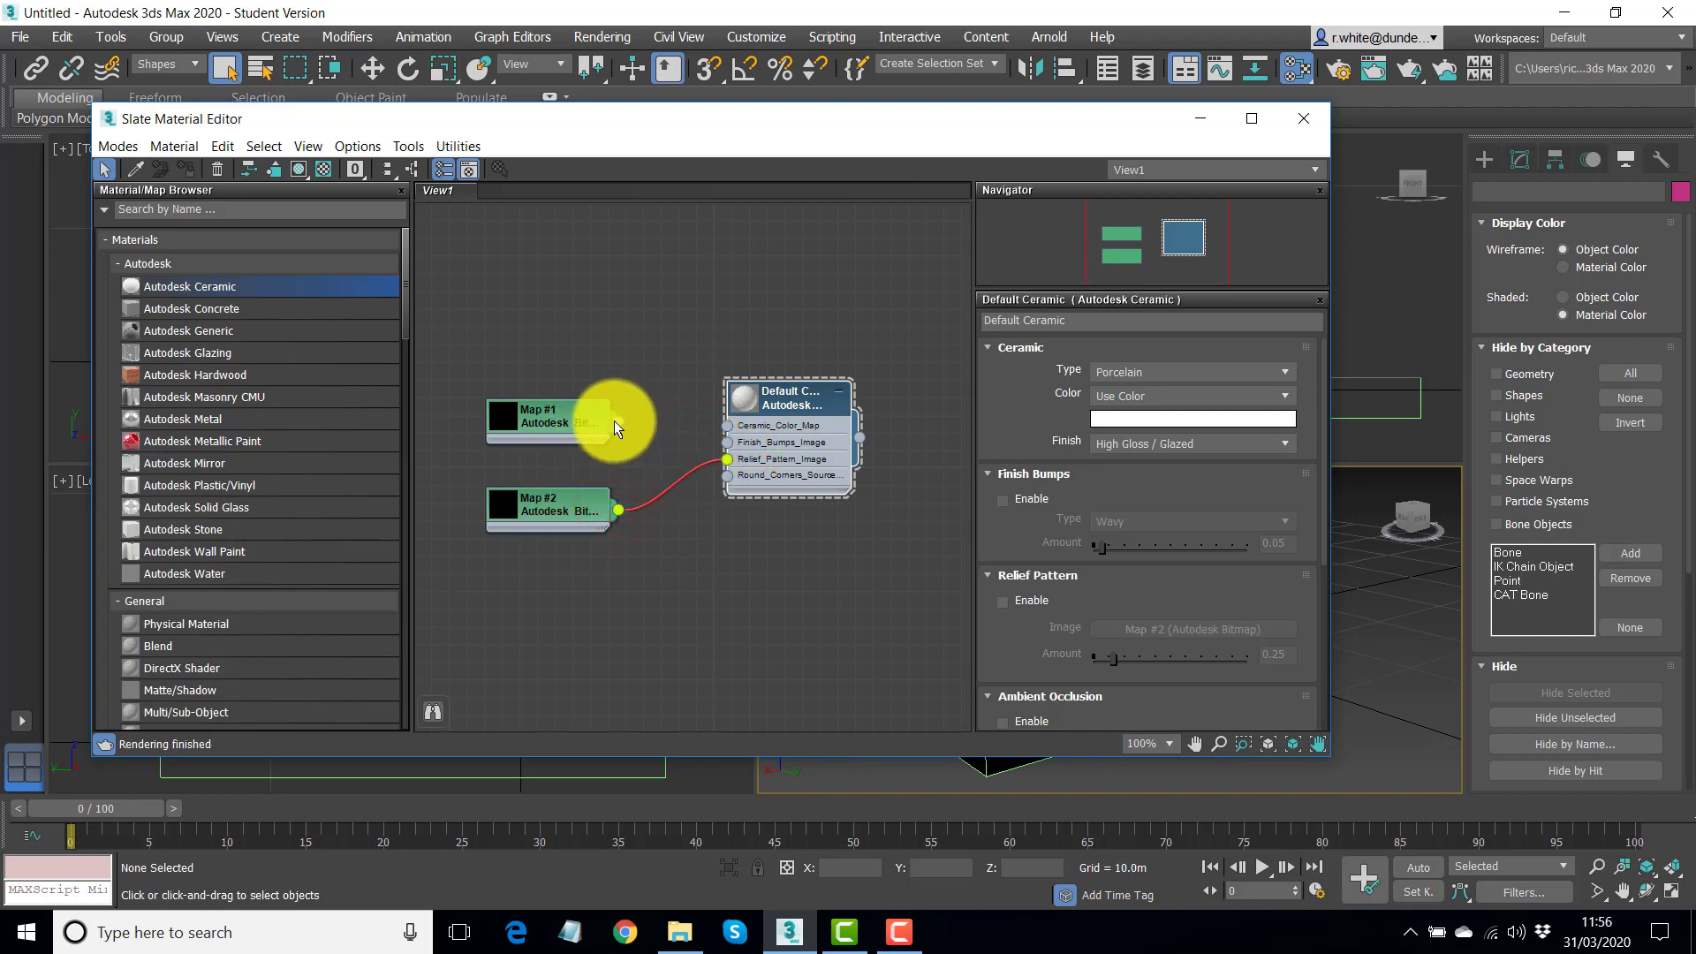
drag(618, 421, 727, 442)
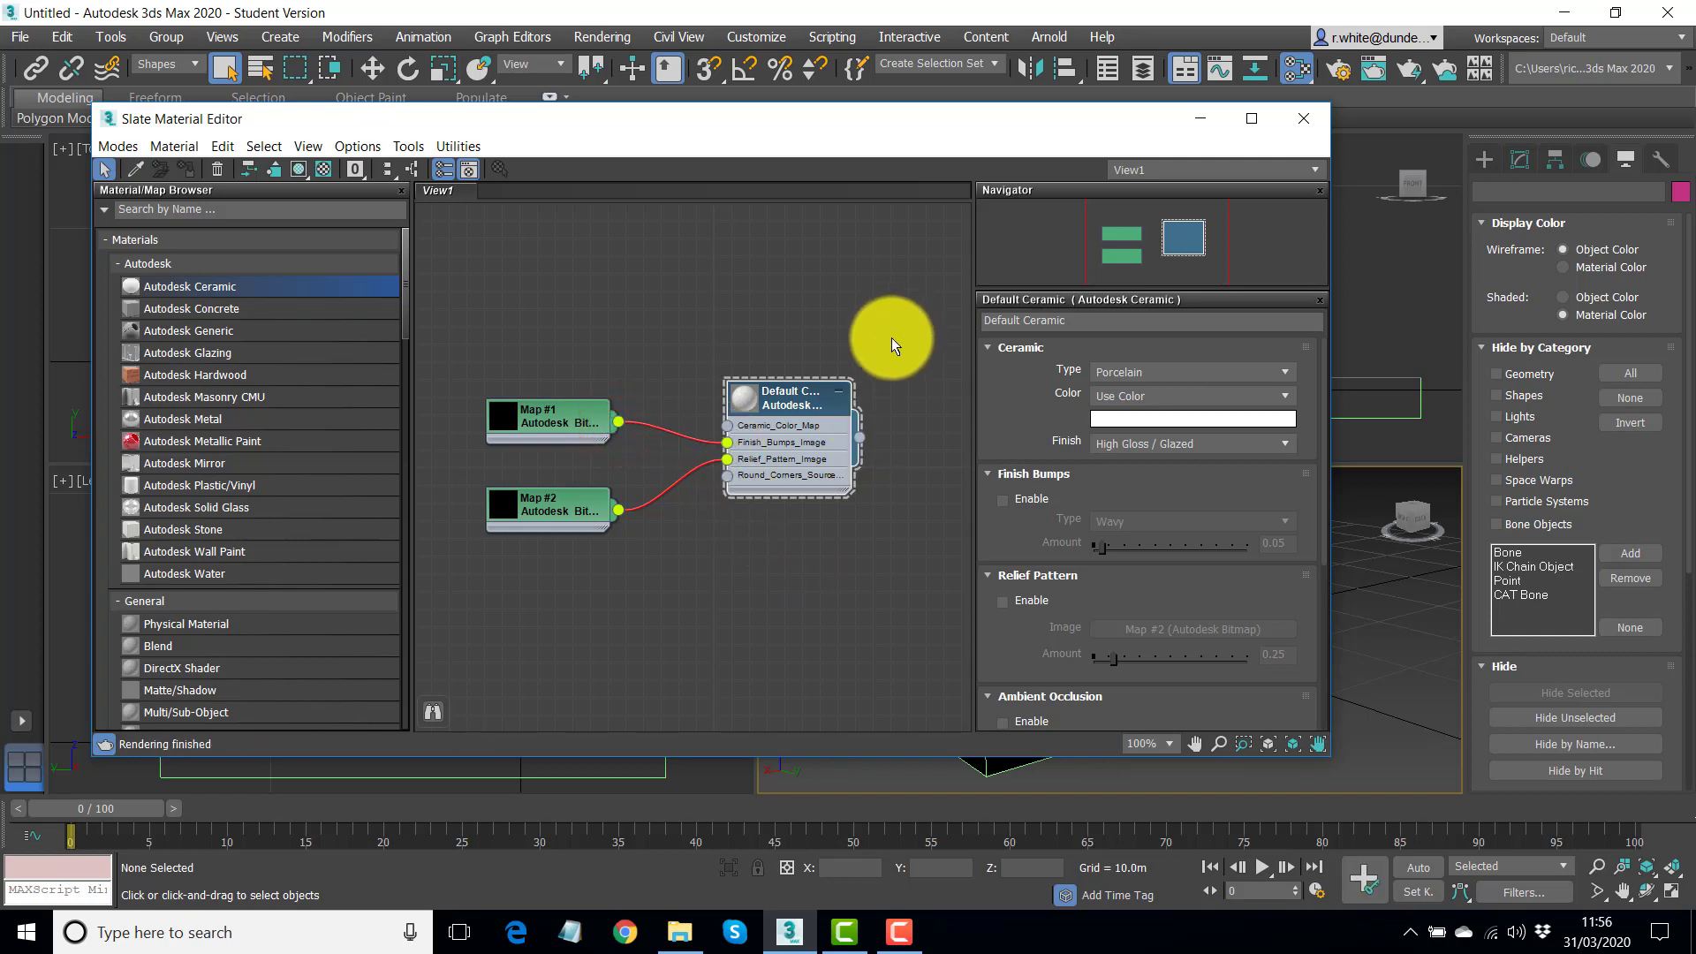
drag(892, 336, 452, 579)
key(Delete)
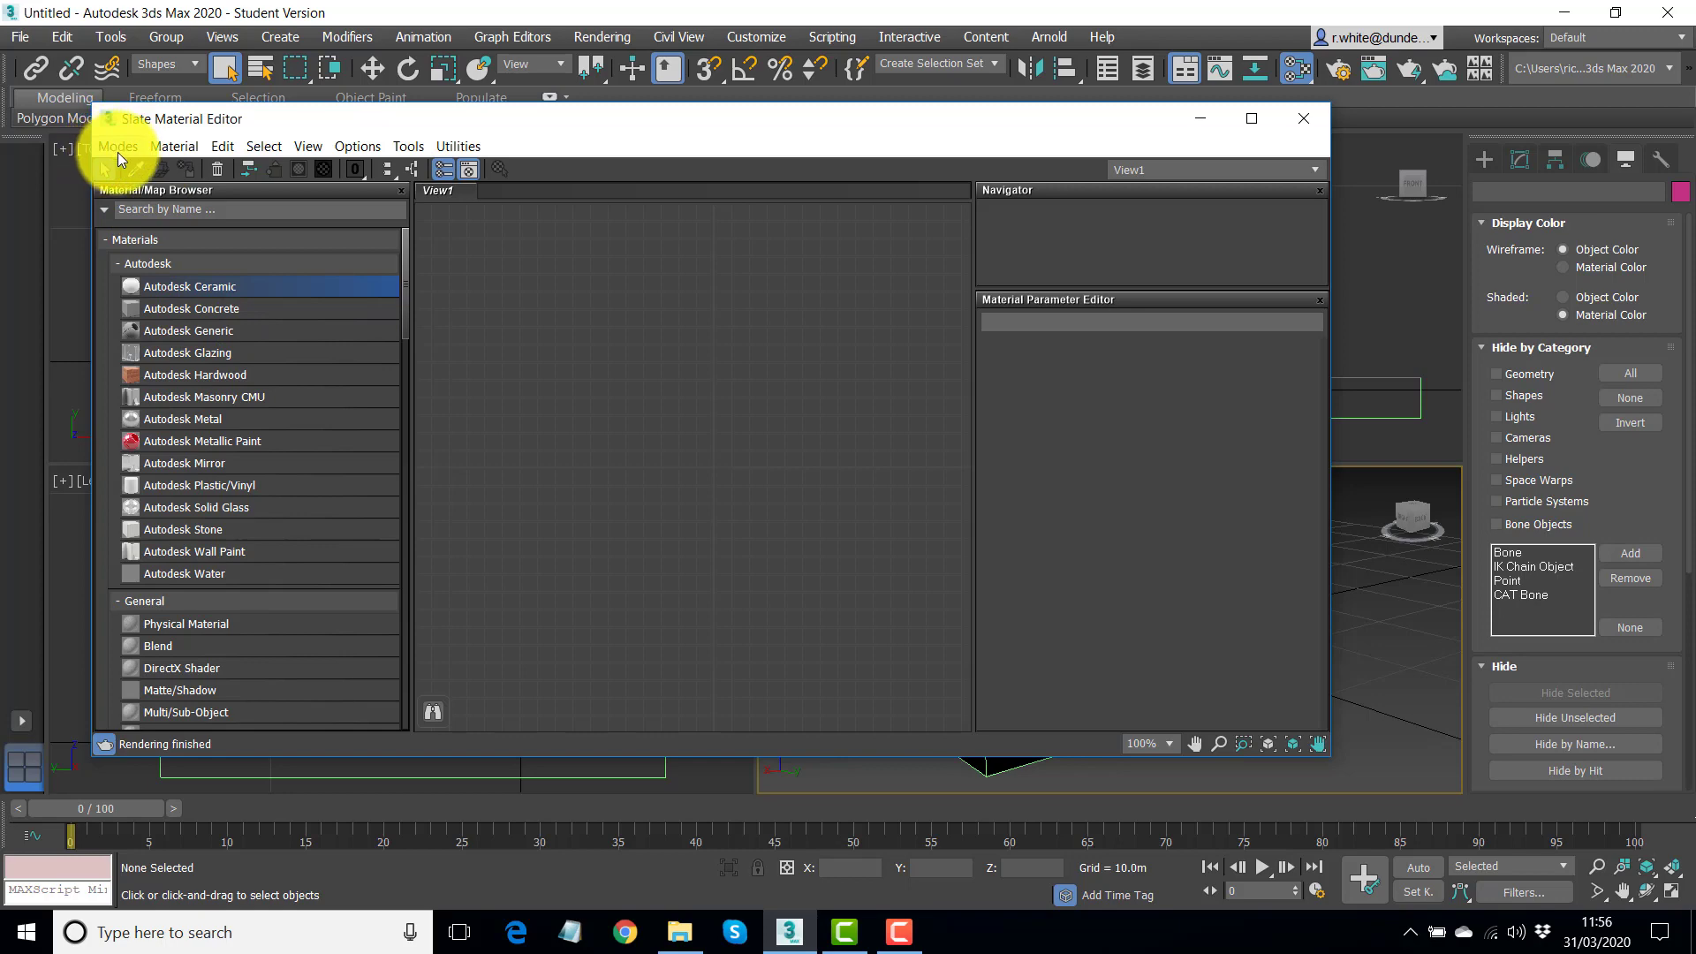
Swap the Slate editor for the Compact Material Editor, move it right, and open its Options
click(1305, 118)
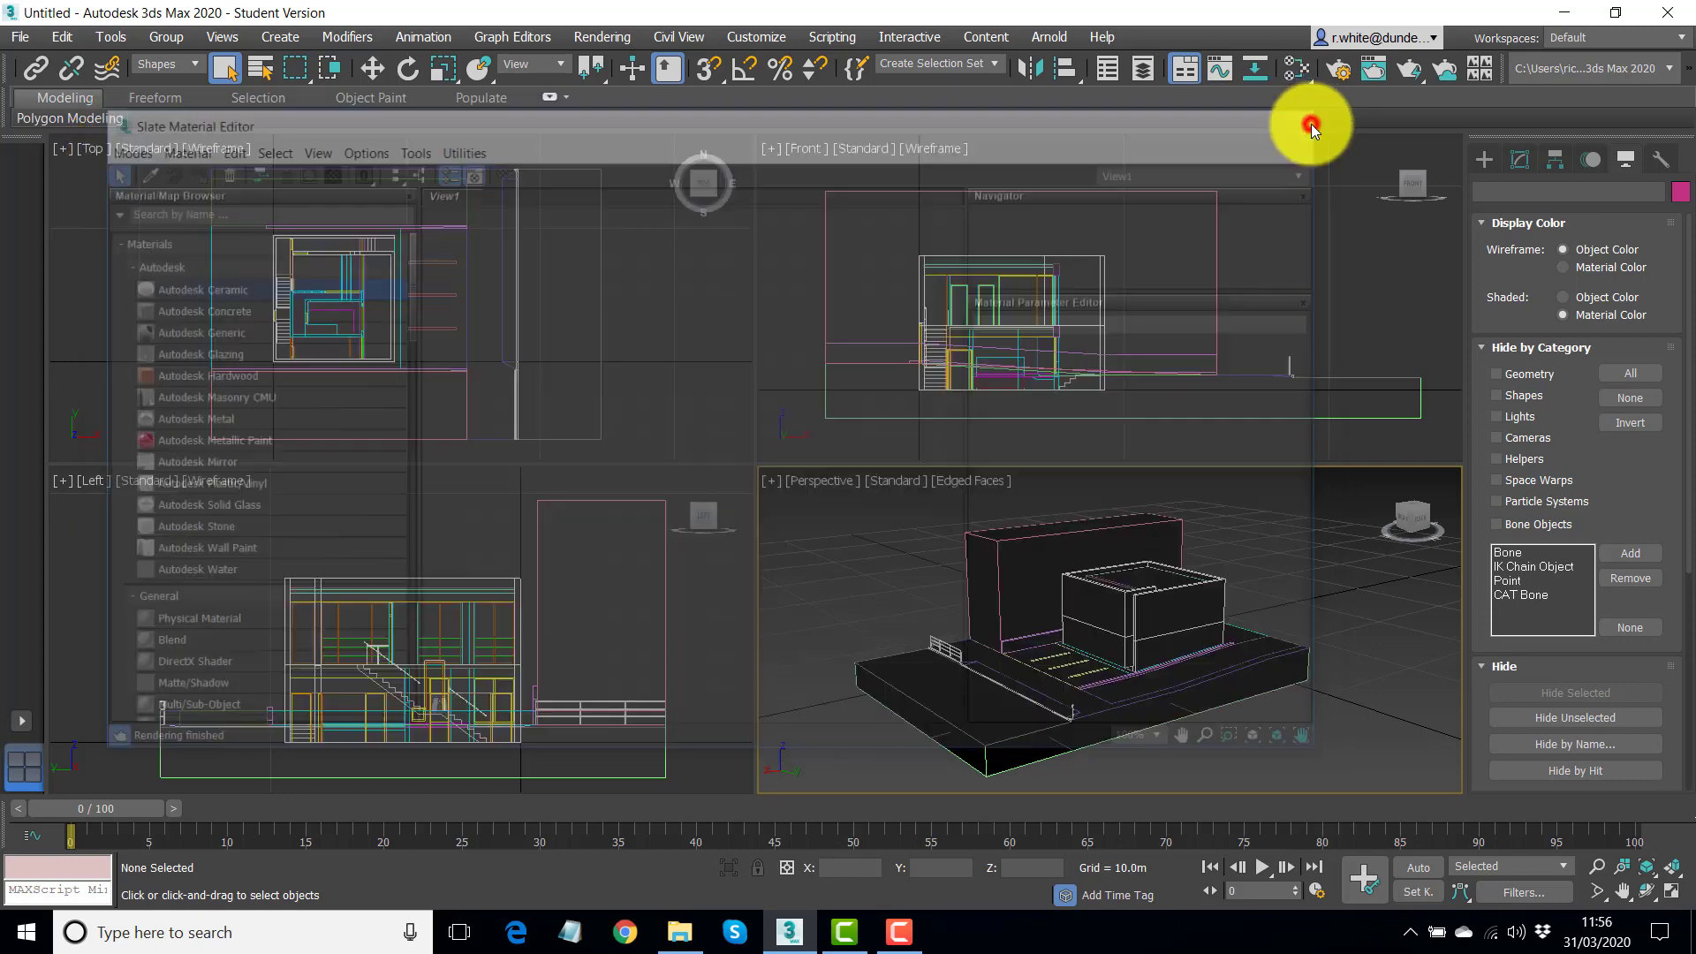
click(1300, 72)
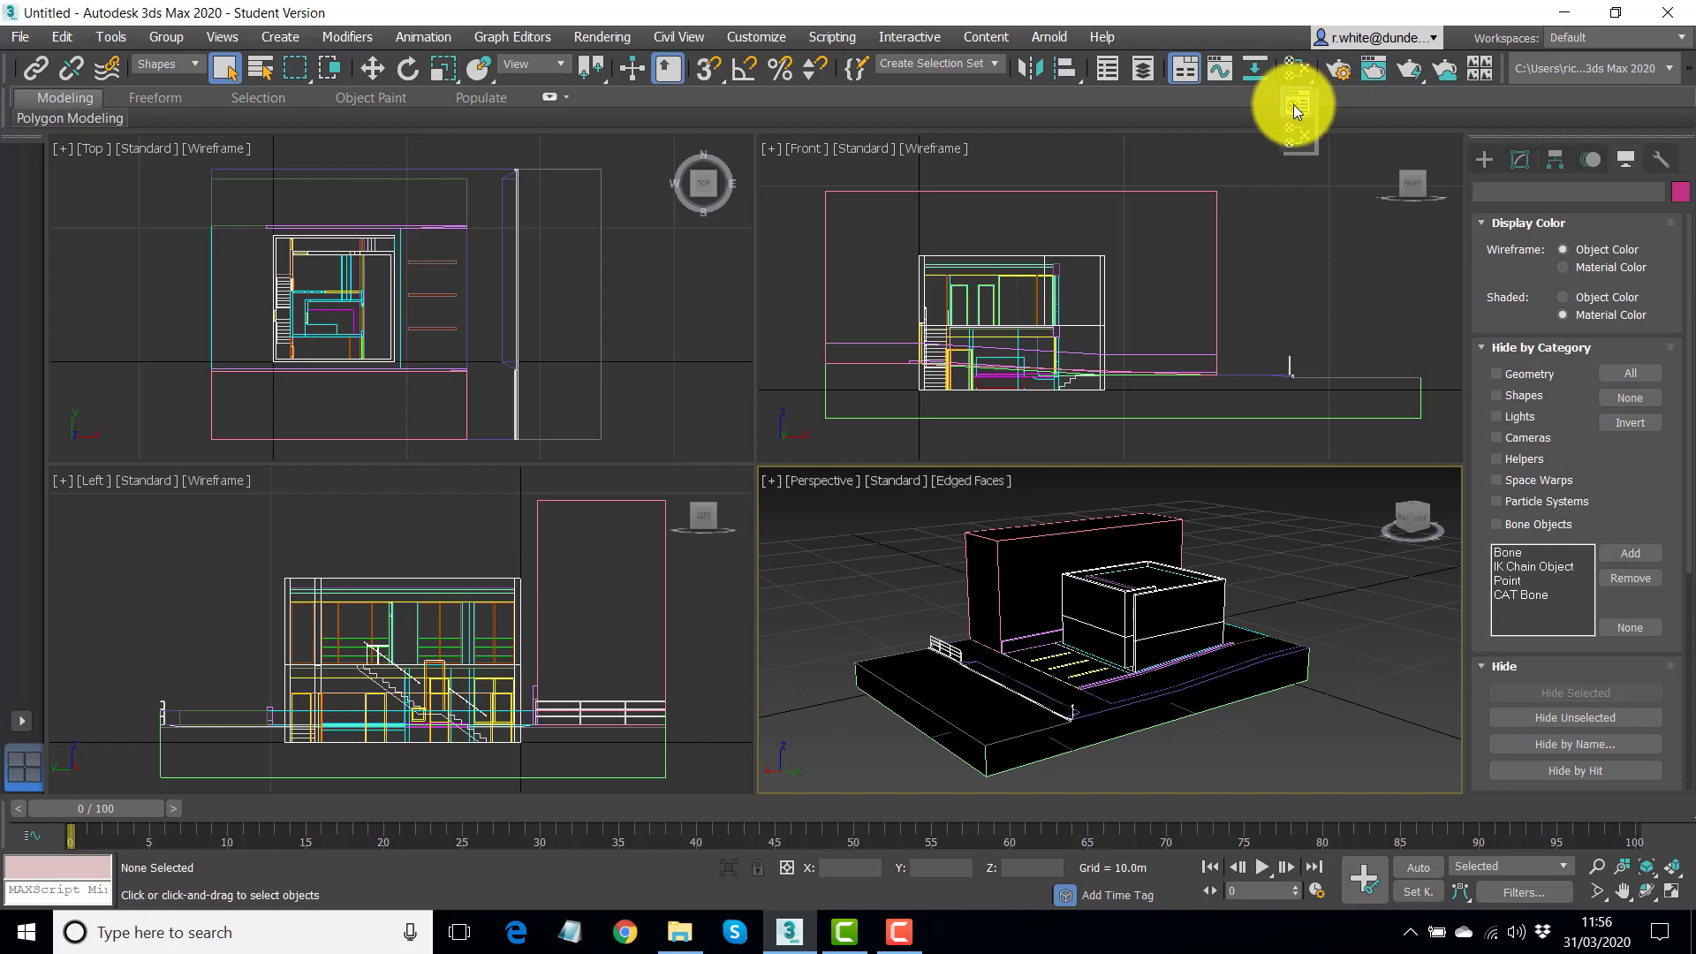
click(1293, 77)
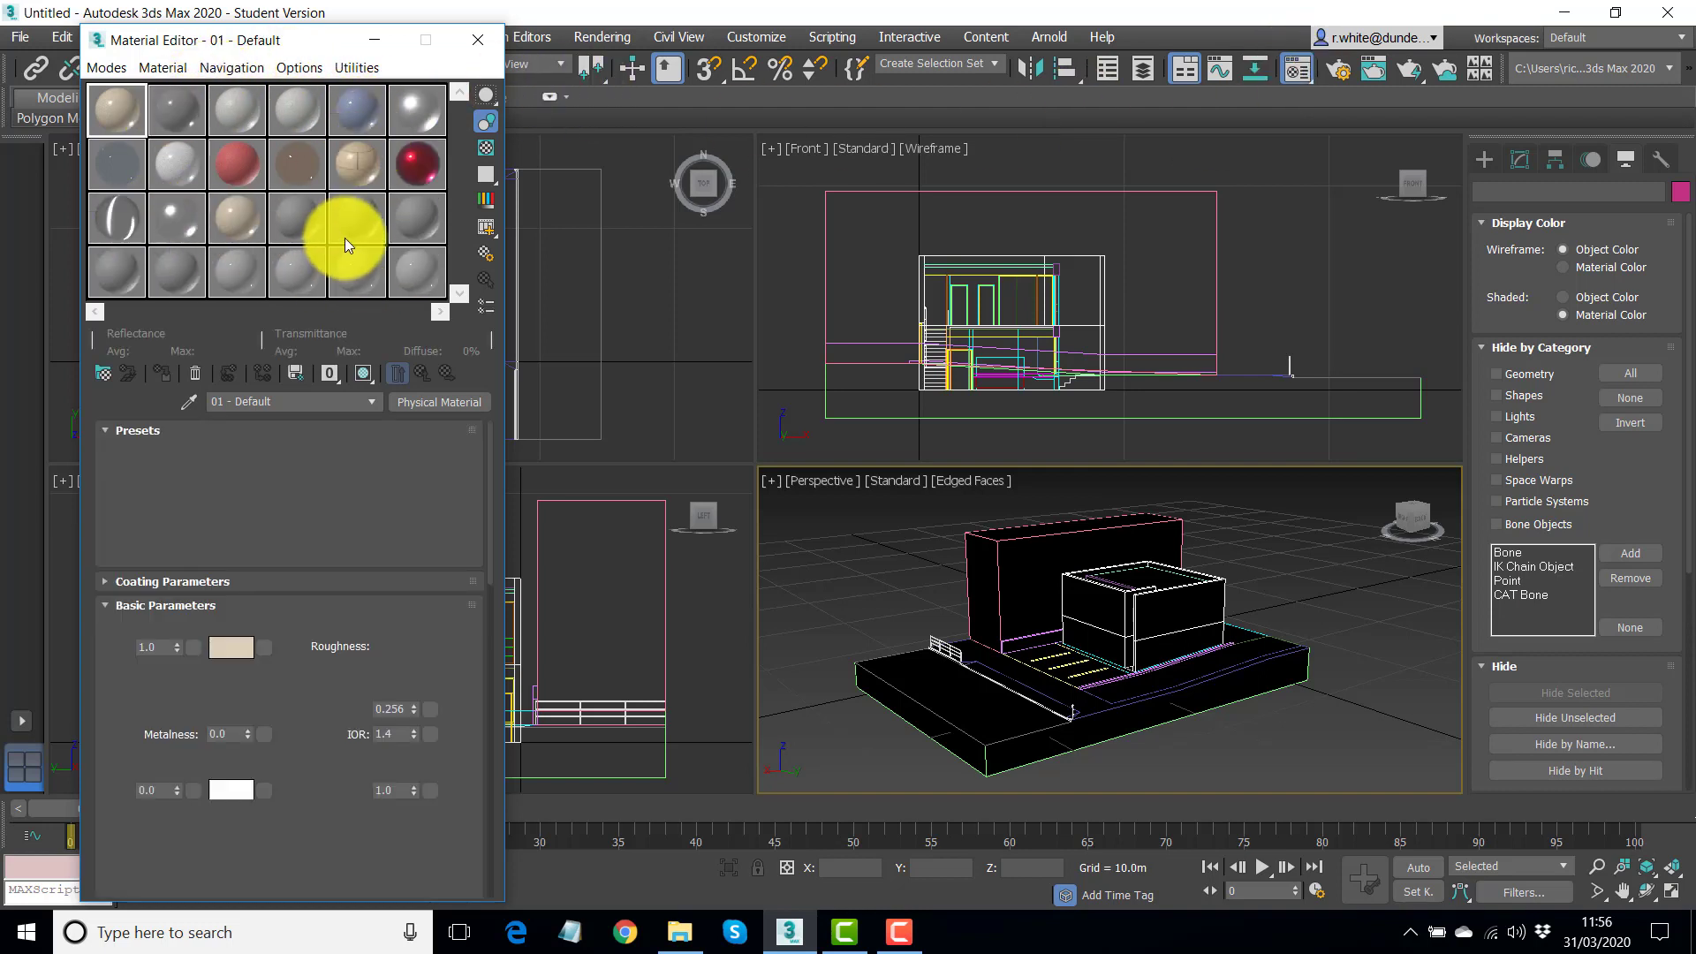
drag(268, 45, 351, 41)
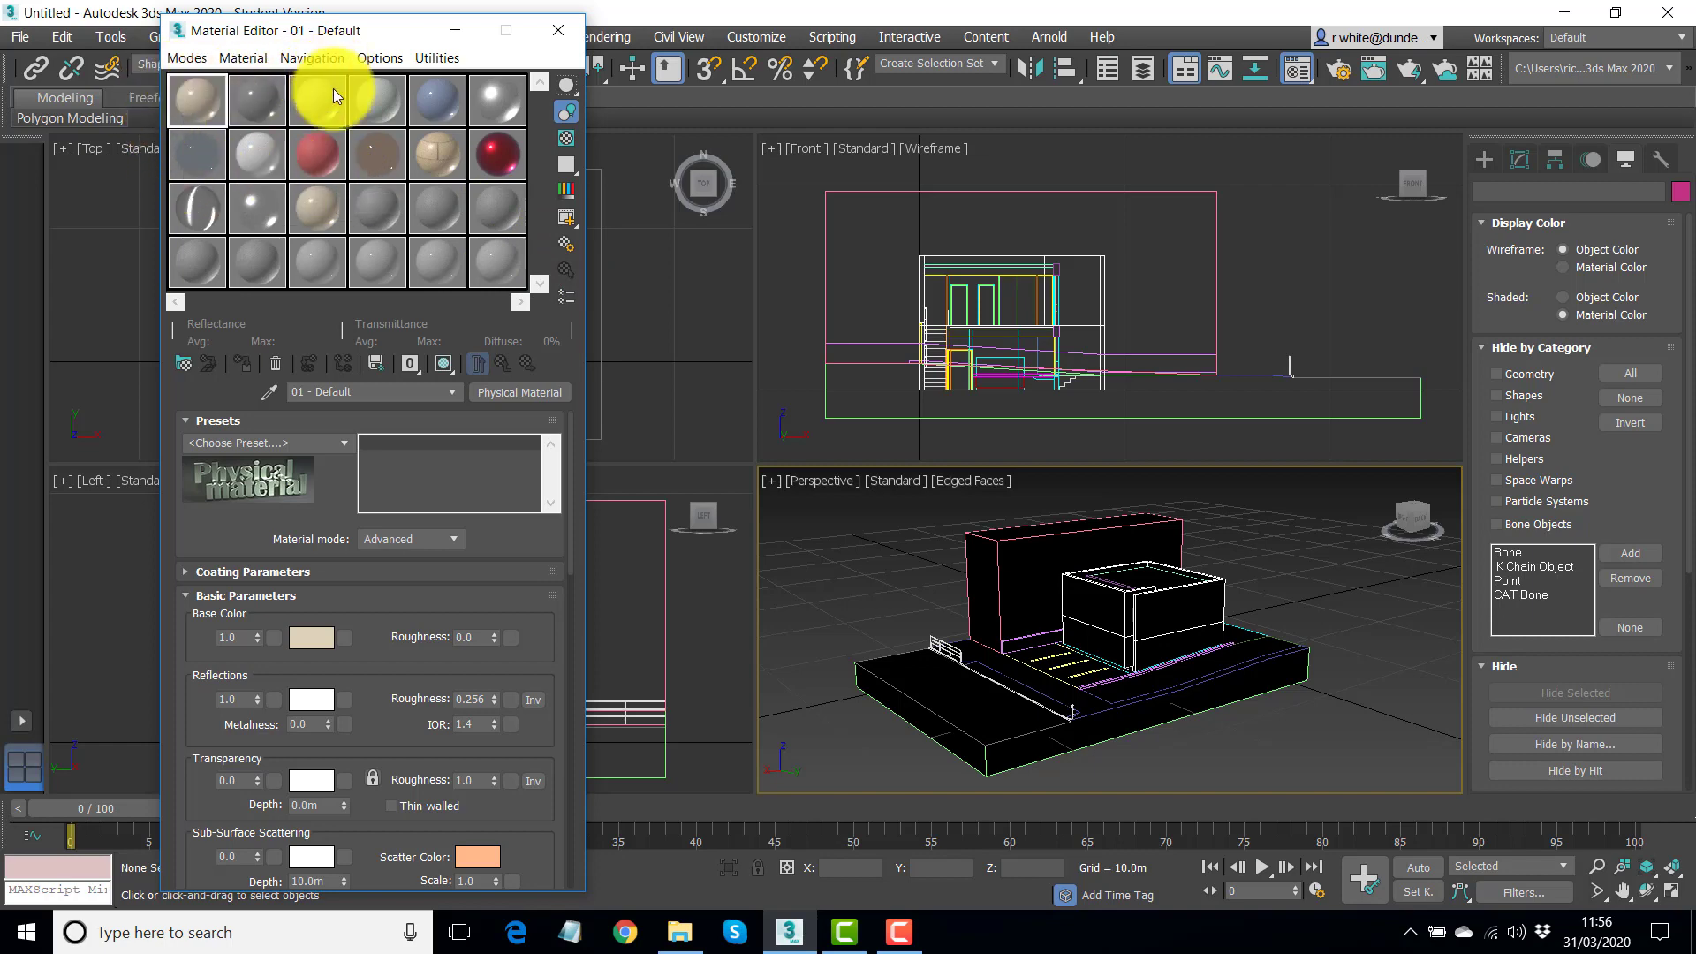
click(566, 246)
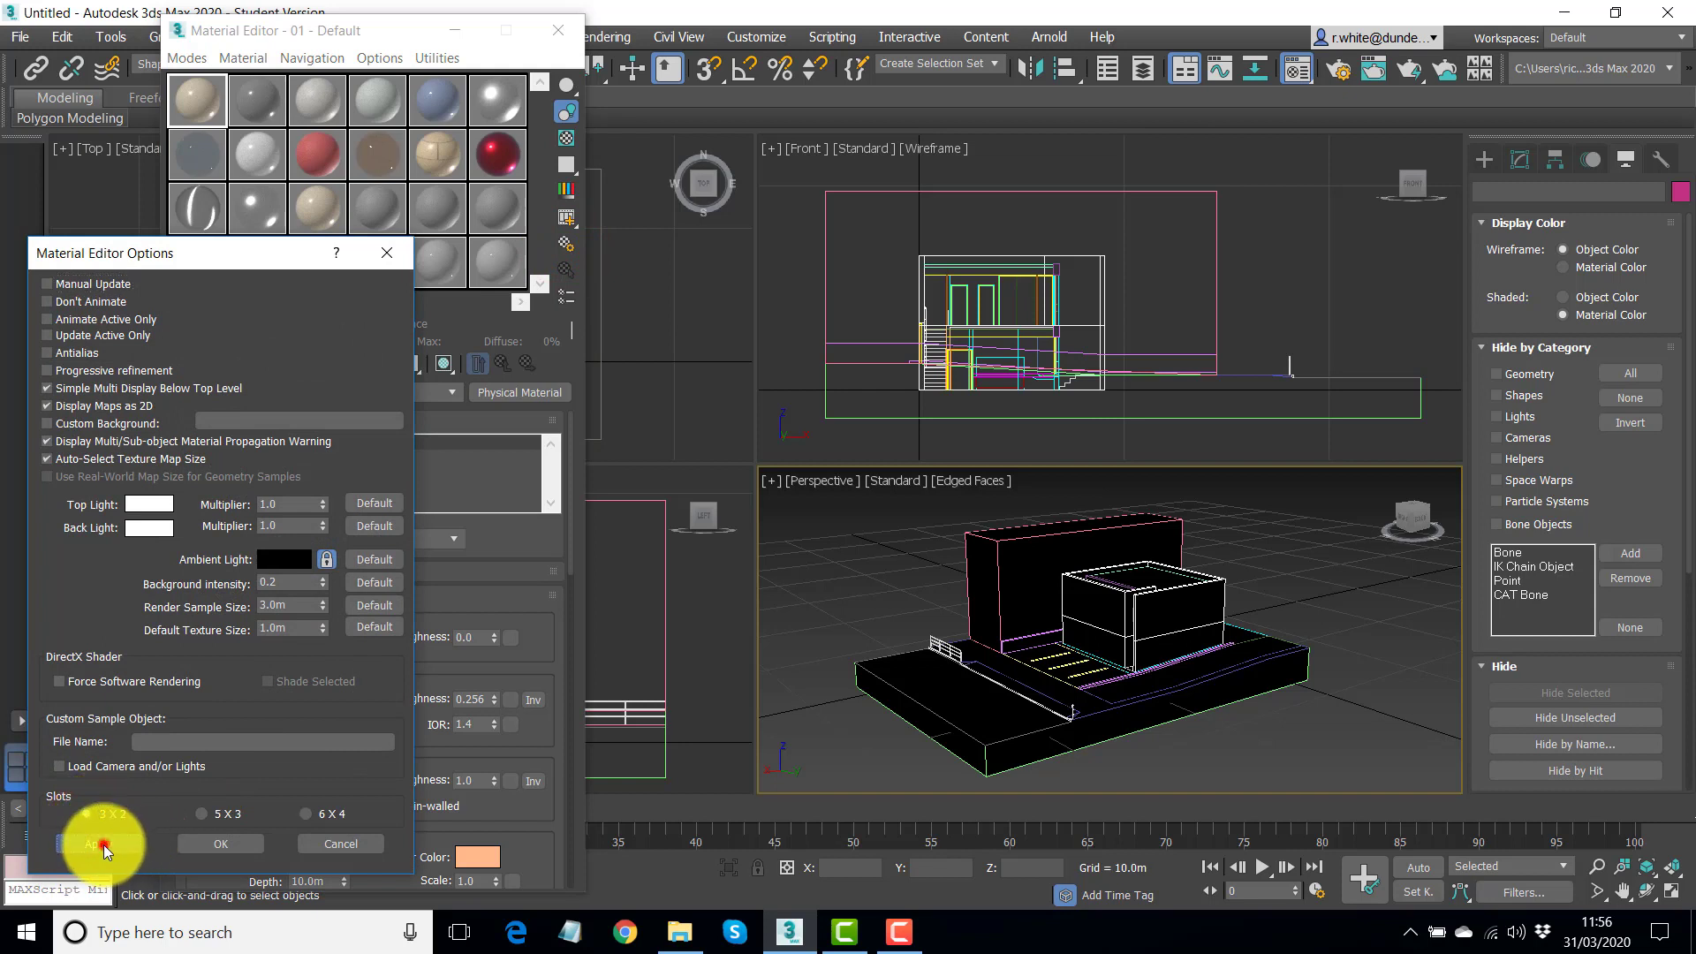
Apply the 3 X 2 sample slot layout and scroll through the six larger spheres
click(216, 846)
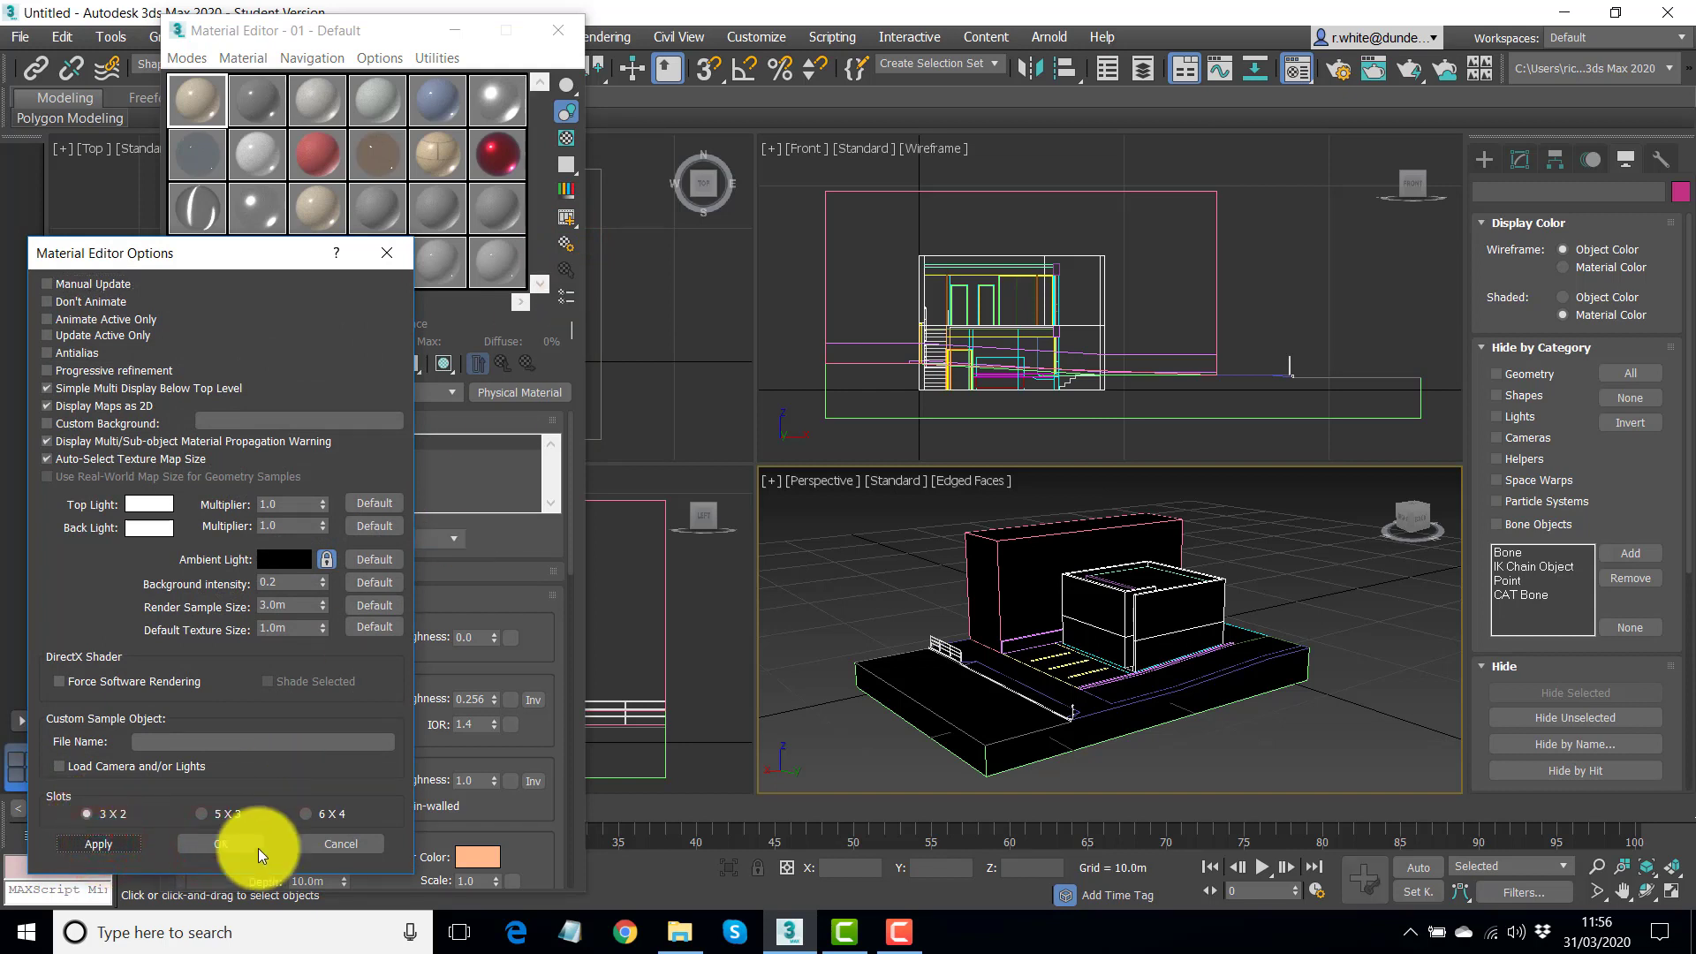
click(224, 844)
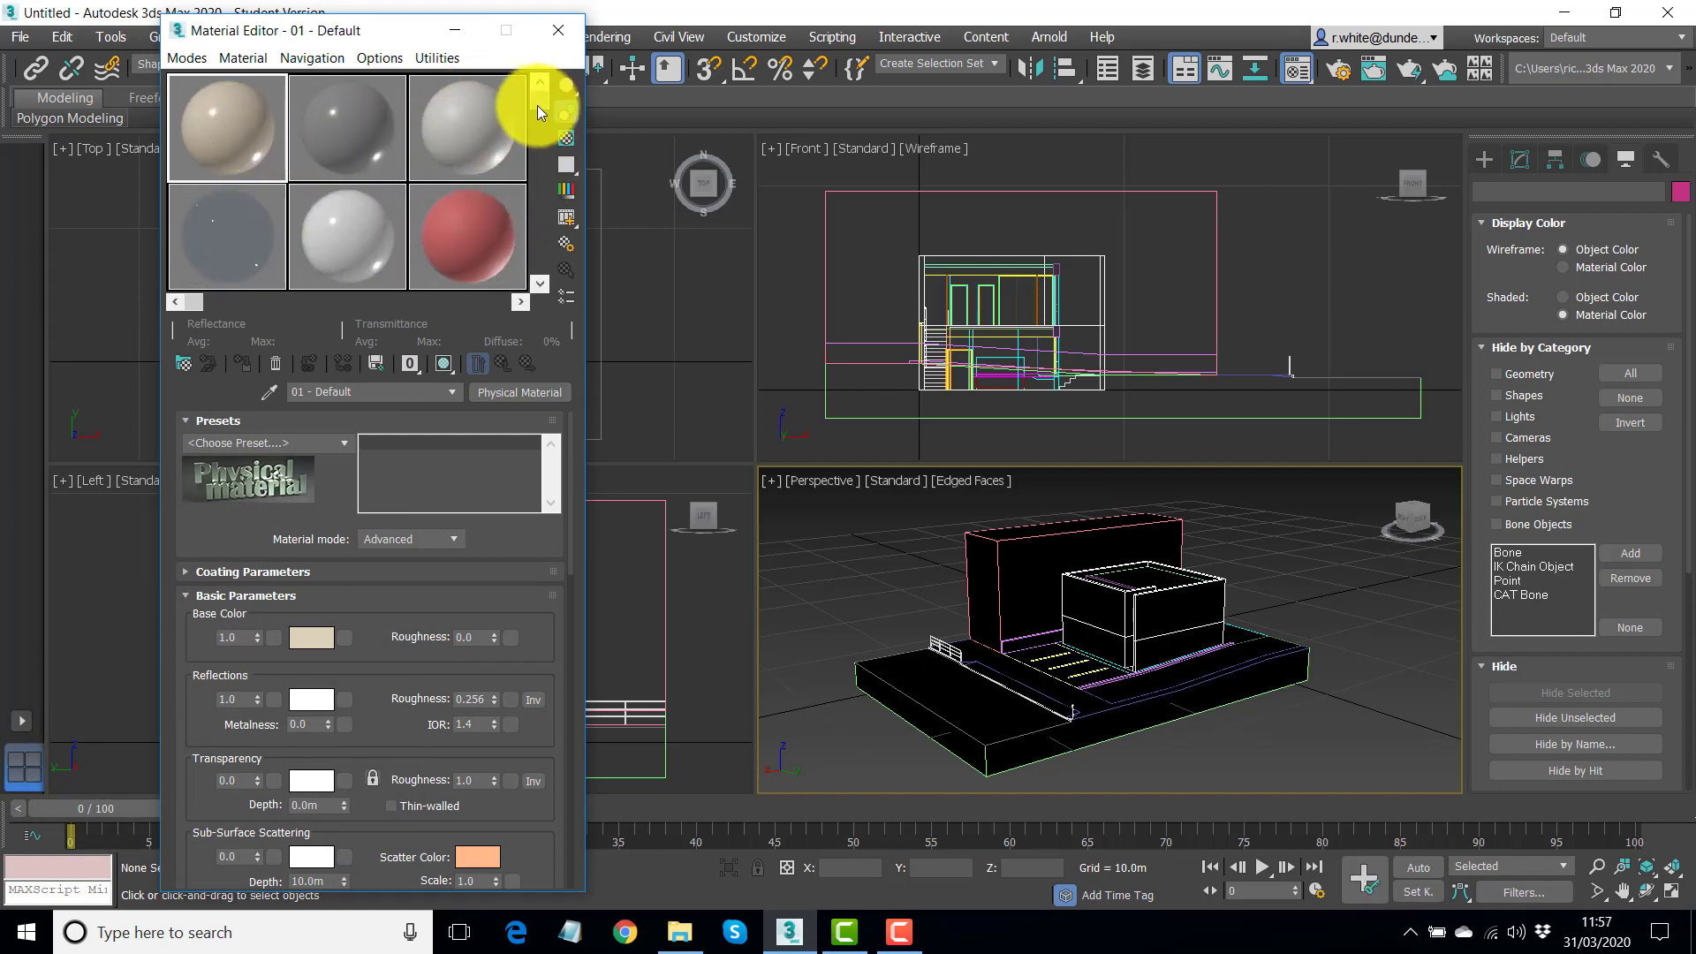
scroll(544, 102, down, 1)
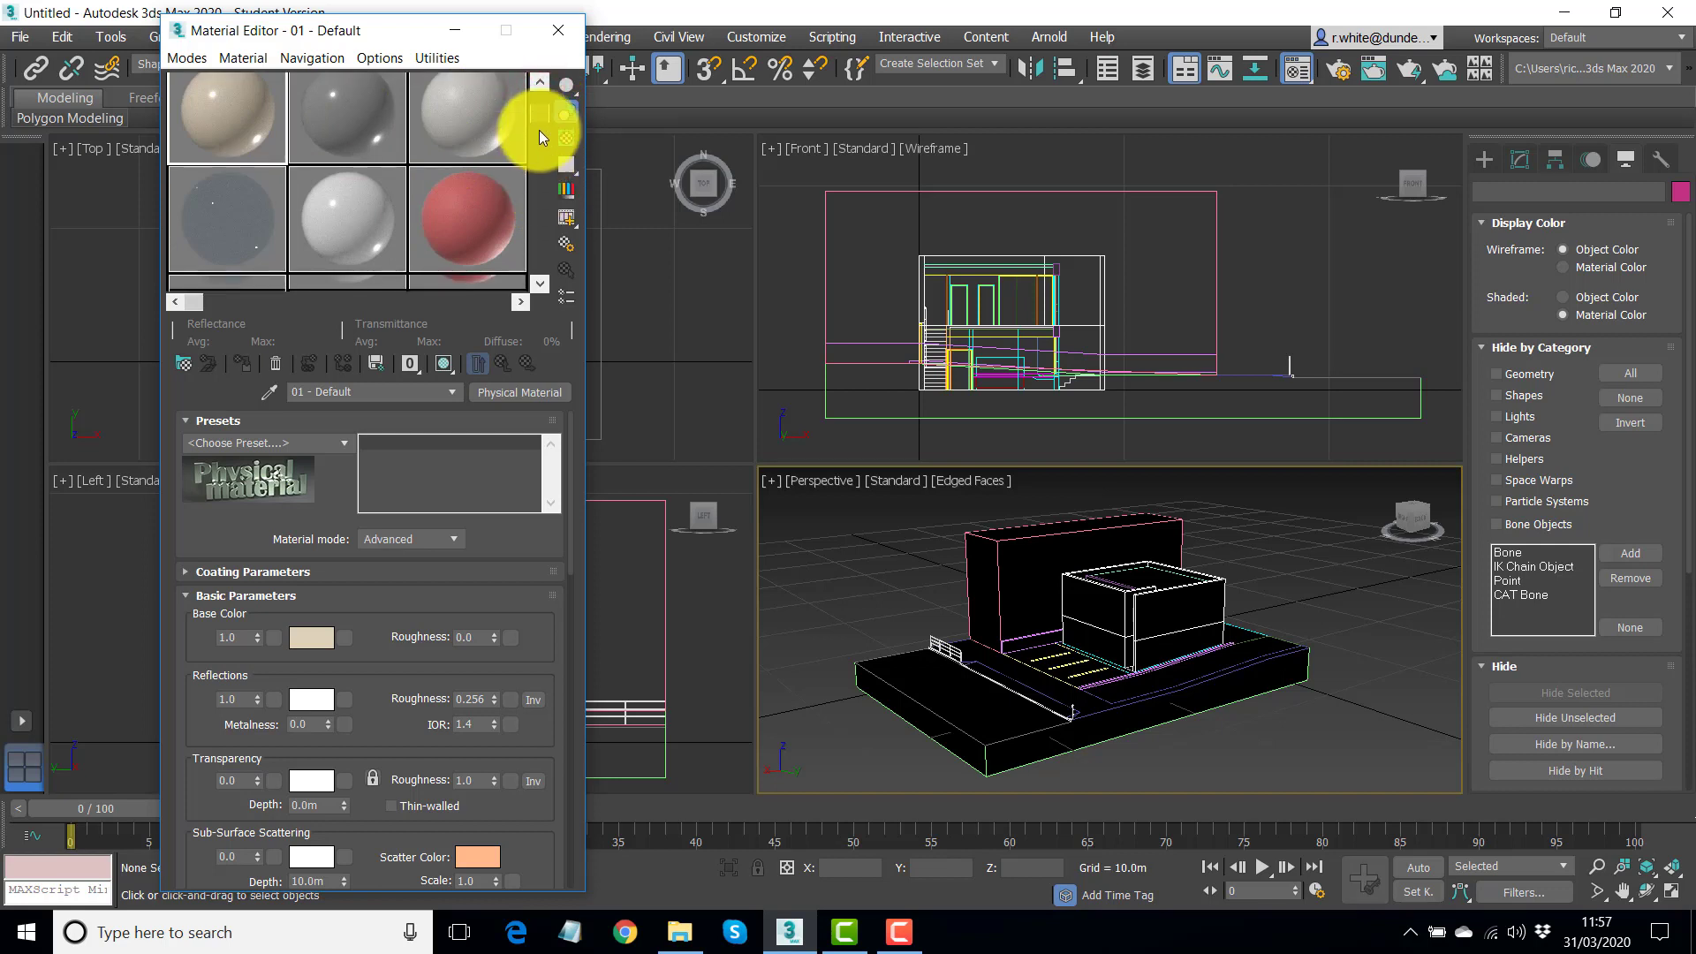
scroll(539, 133, down, 1)
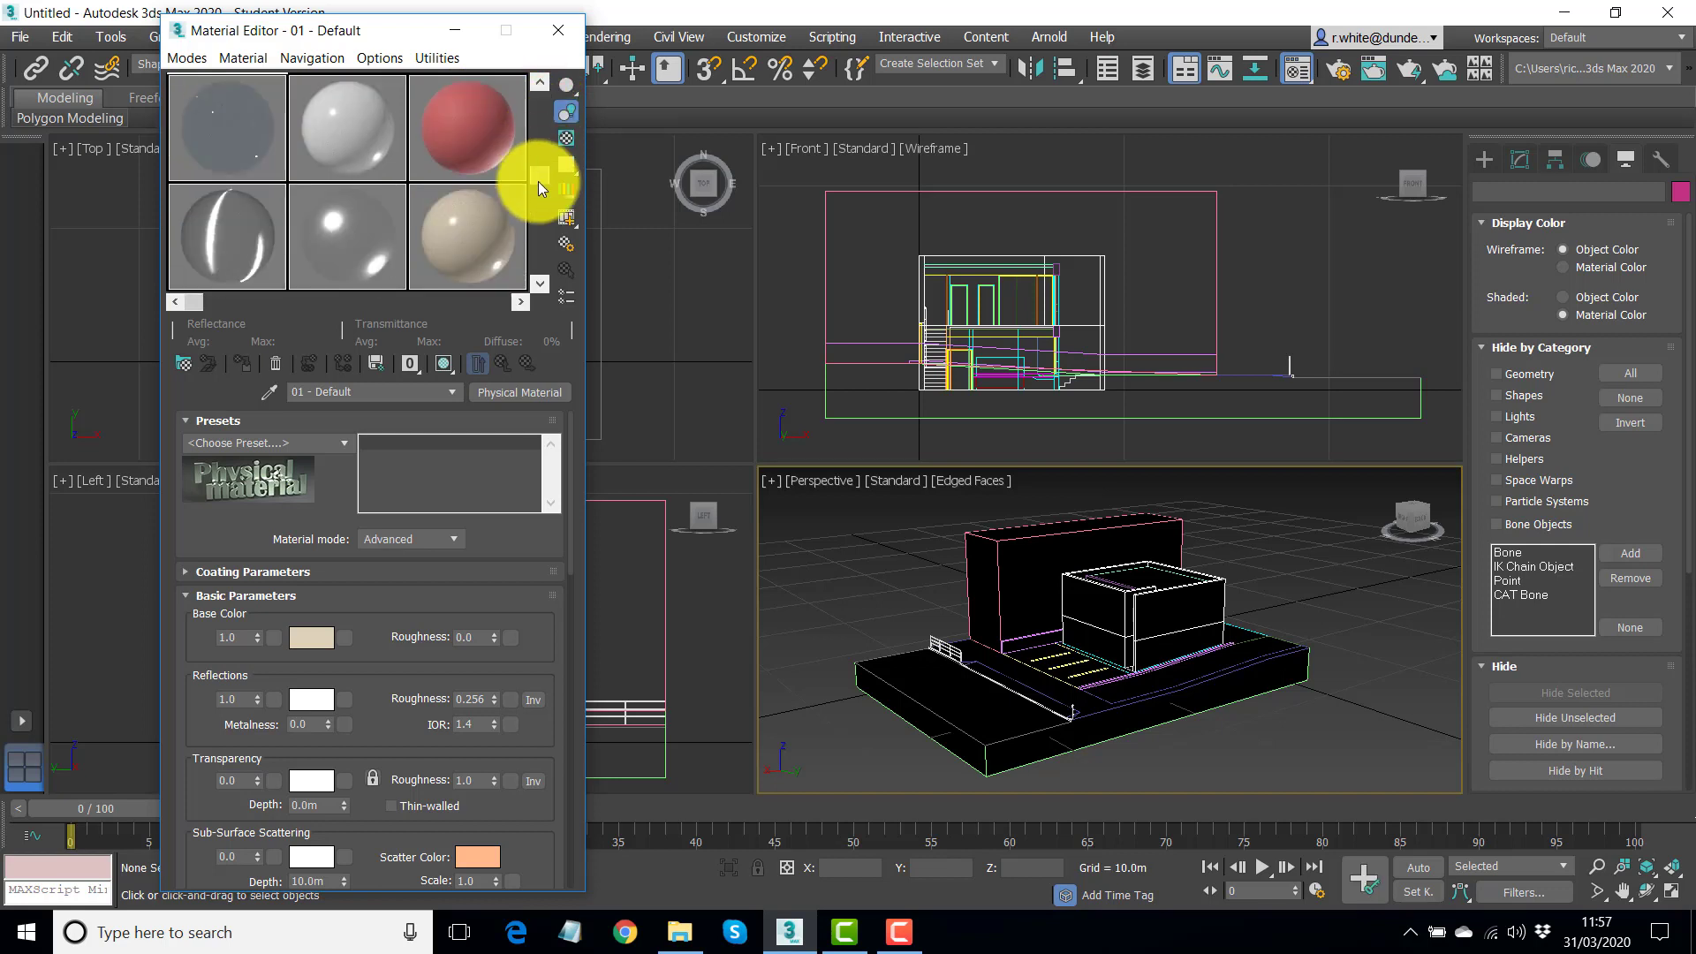
scroll(539, 185, down, 1)
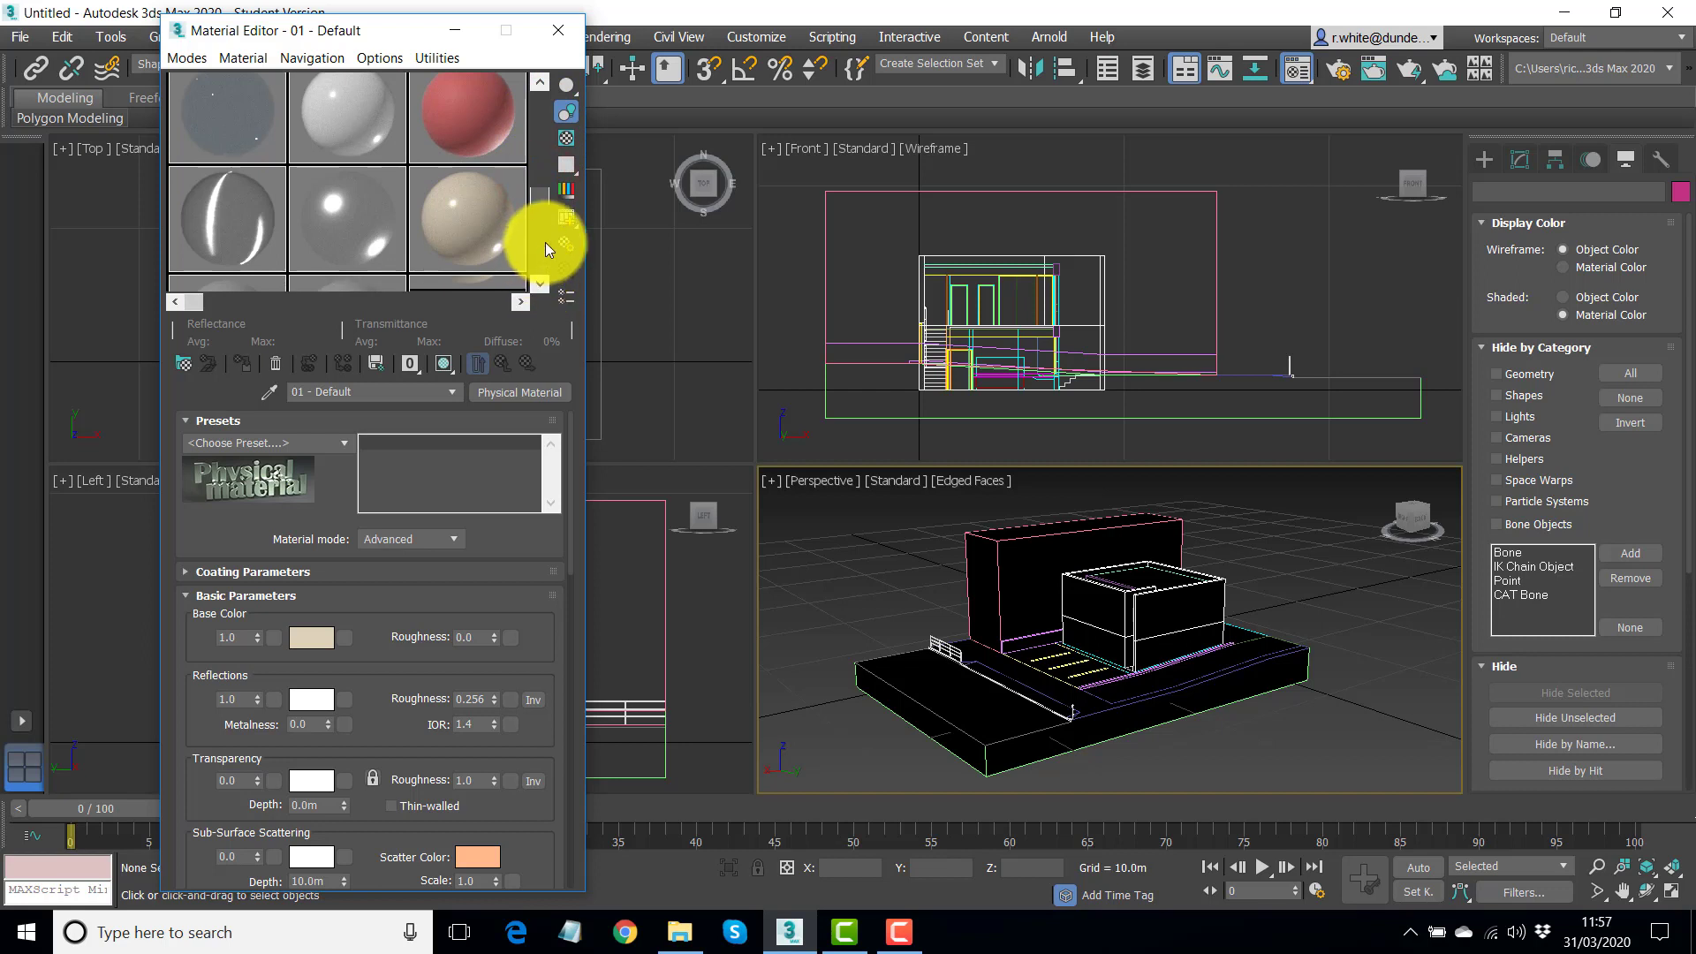
scroll(544, 242, down, 1)
mouse_move(198, 304)
mouse_down()
mouse_move(532, 295)
mouse_move(203, 303)
mouse_up()
drag(545, 254, 544, 82)
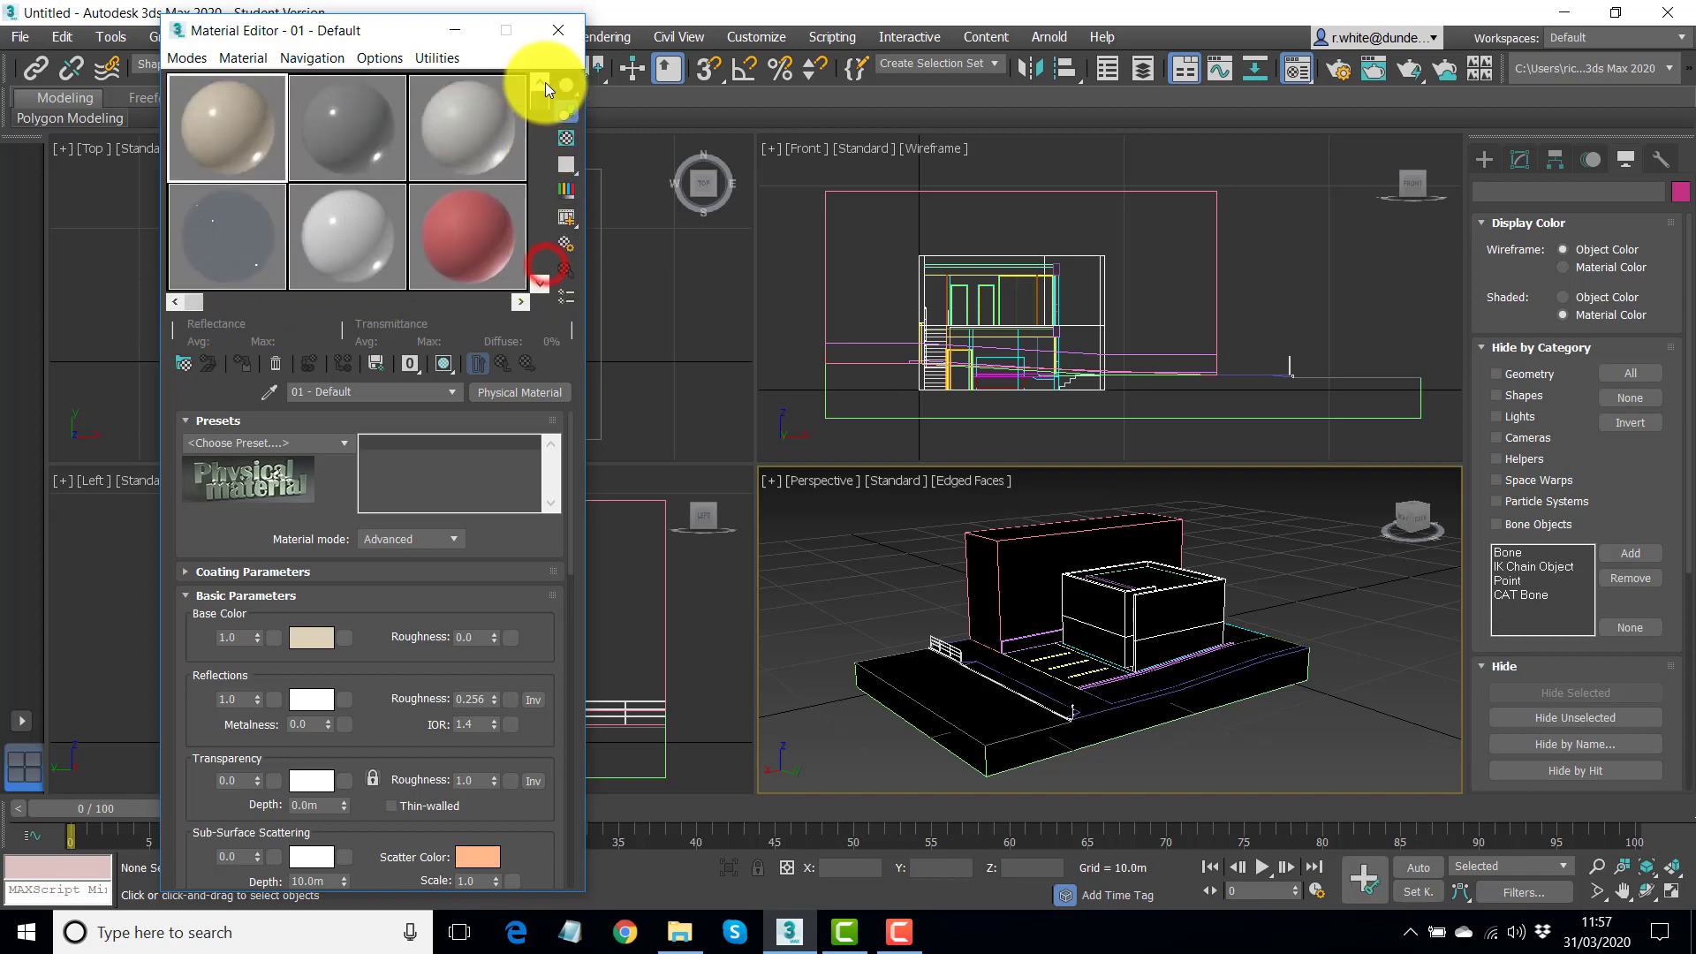
Switch the sample slots back to the 6 X 4 layout of 24 spheres
click(564, 240)
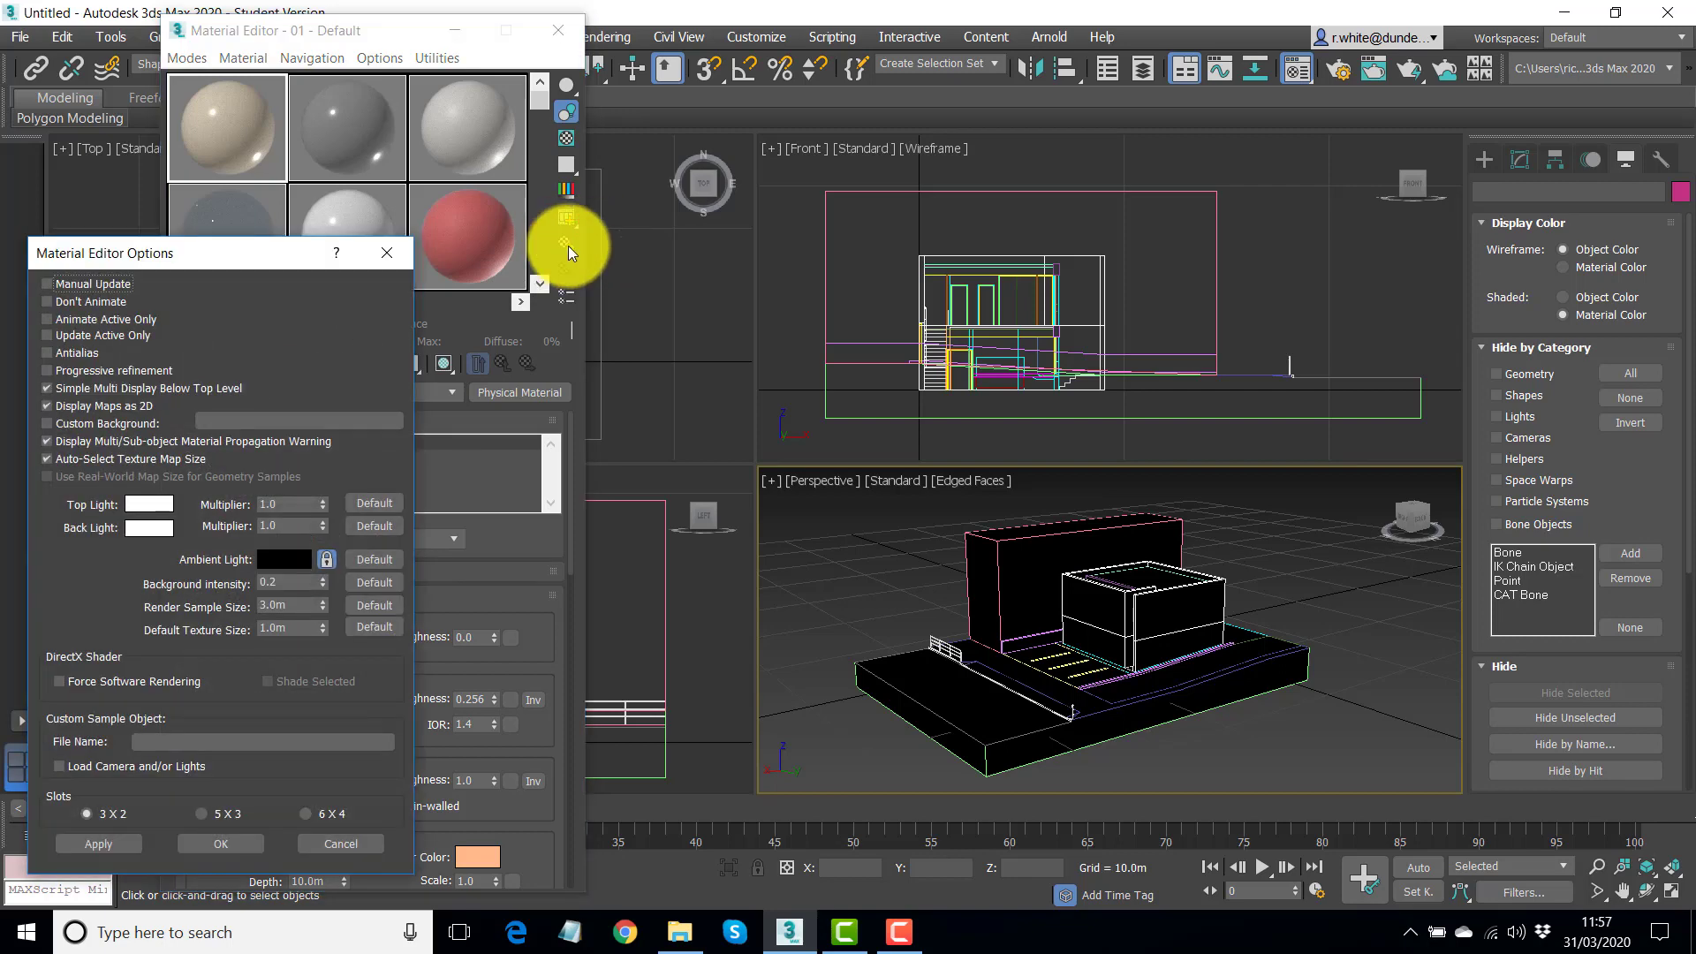
click(306, 814)
click(85, 846)
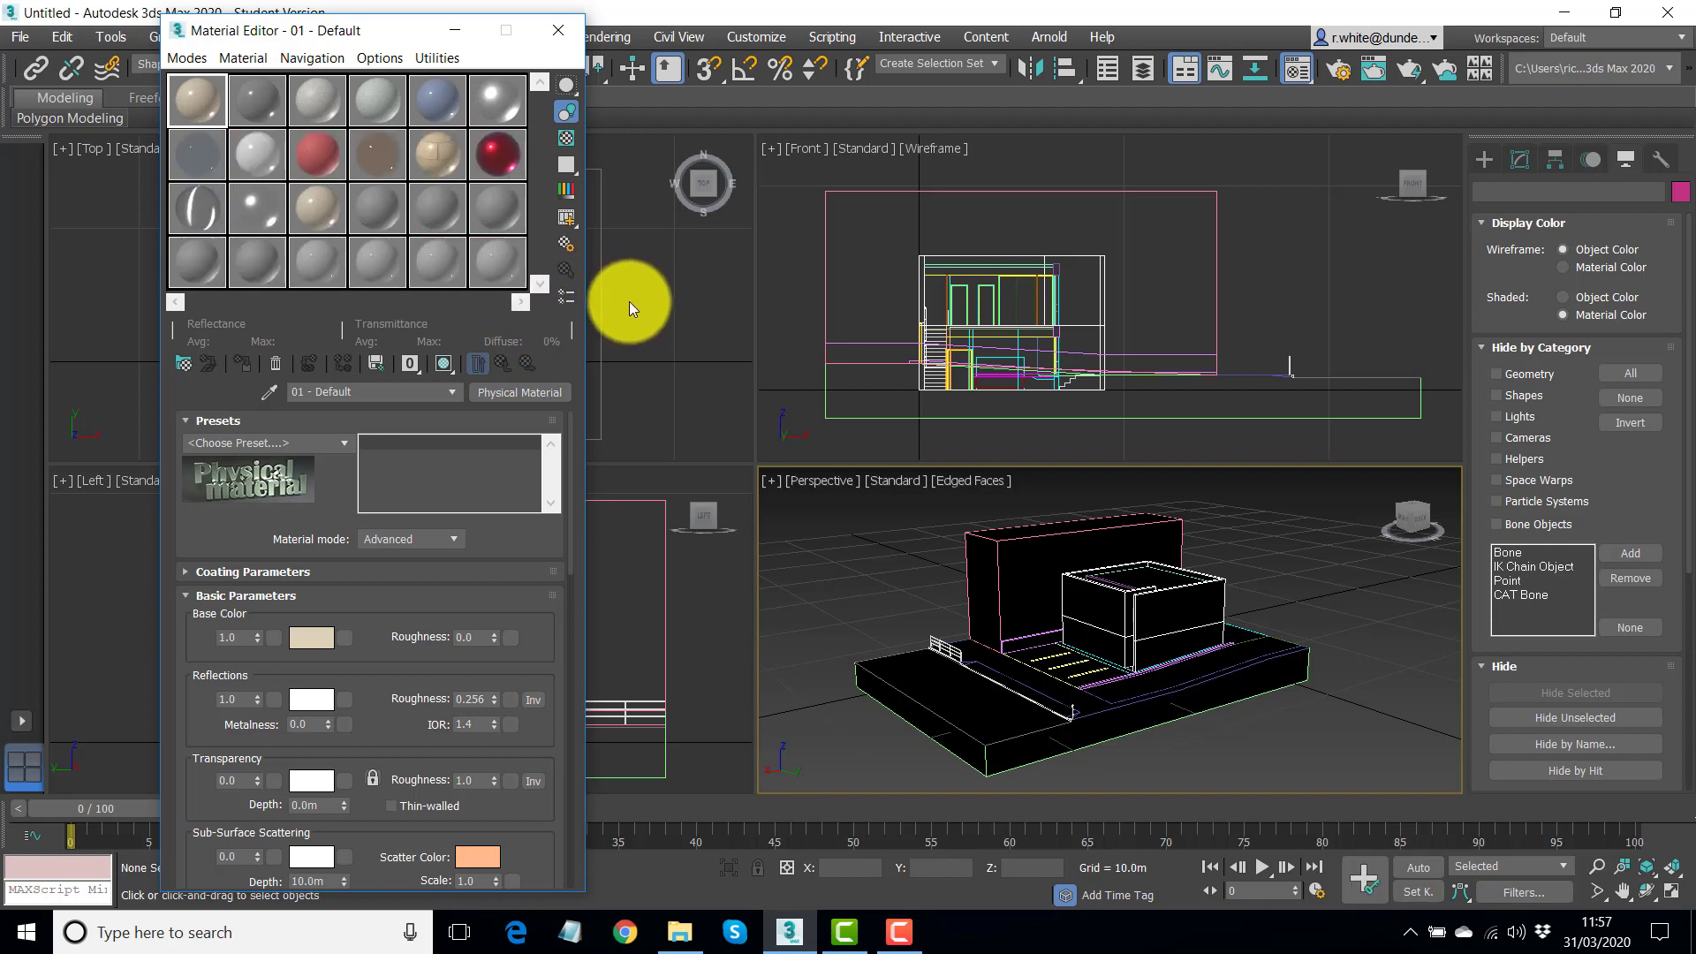
drag(355, 33, 350, 30)
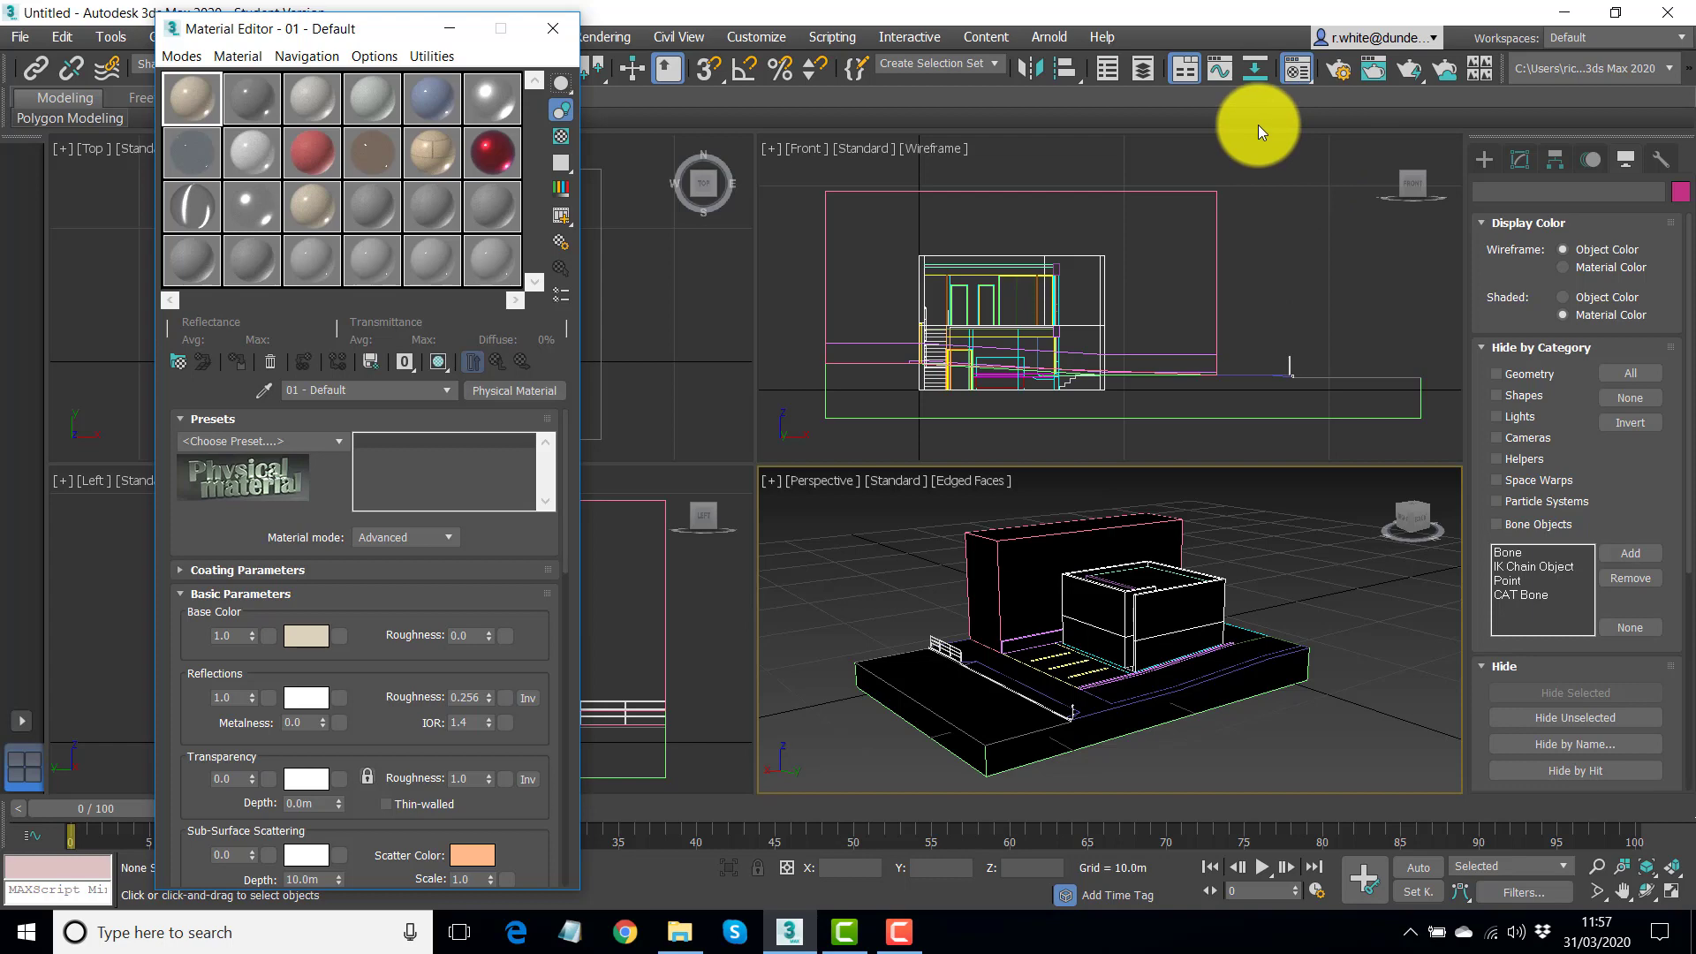
Check the Render Setup renderer list, keep ART Renderer, and close the dialog
click(1340, 75)
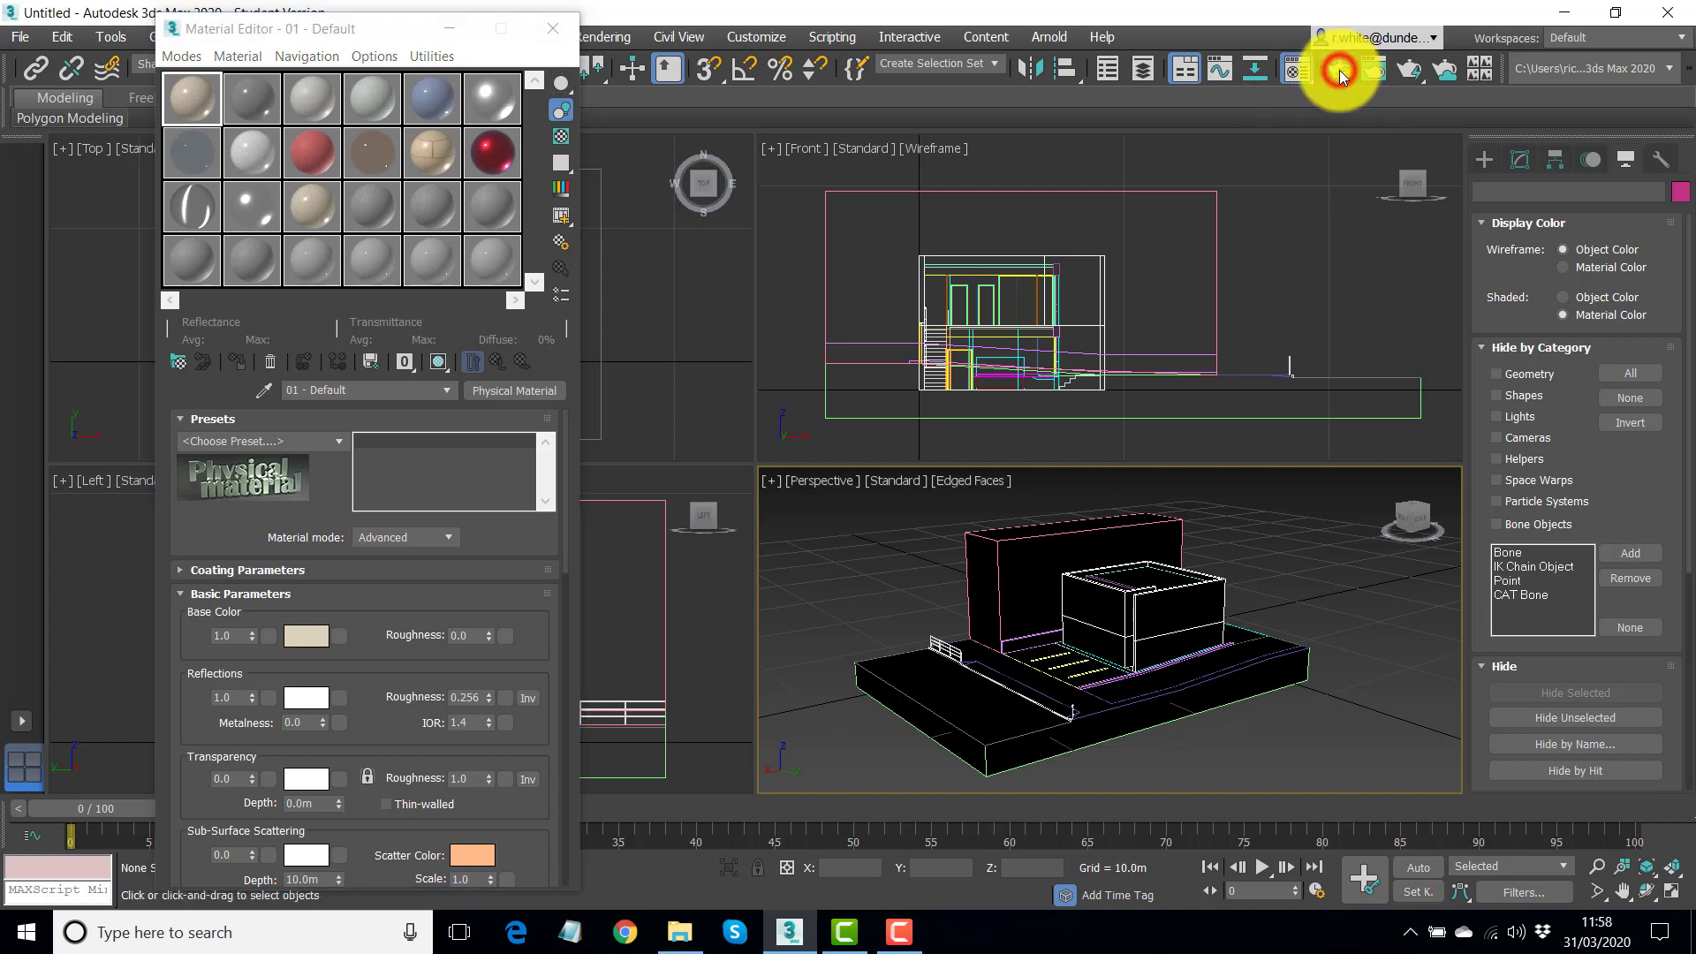
drag(668, 55, 832, 29)
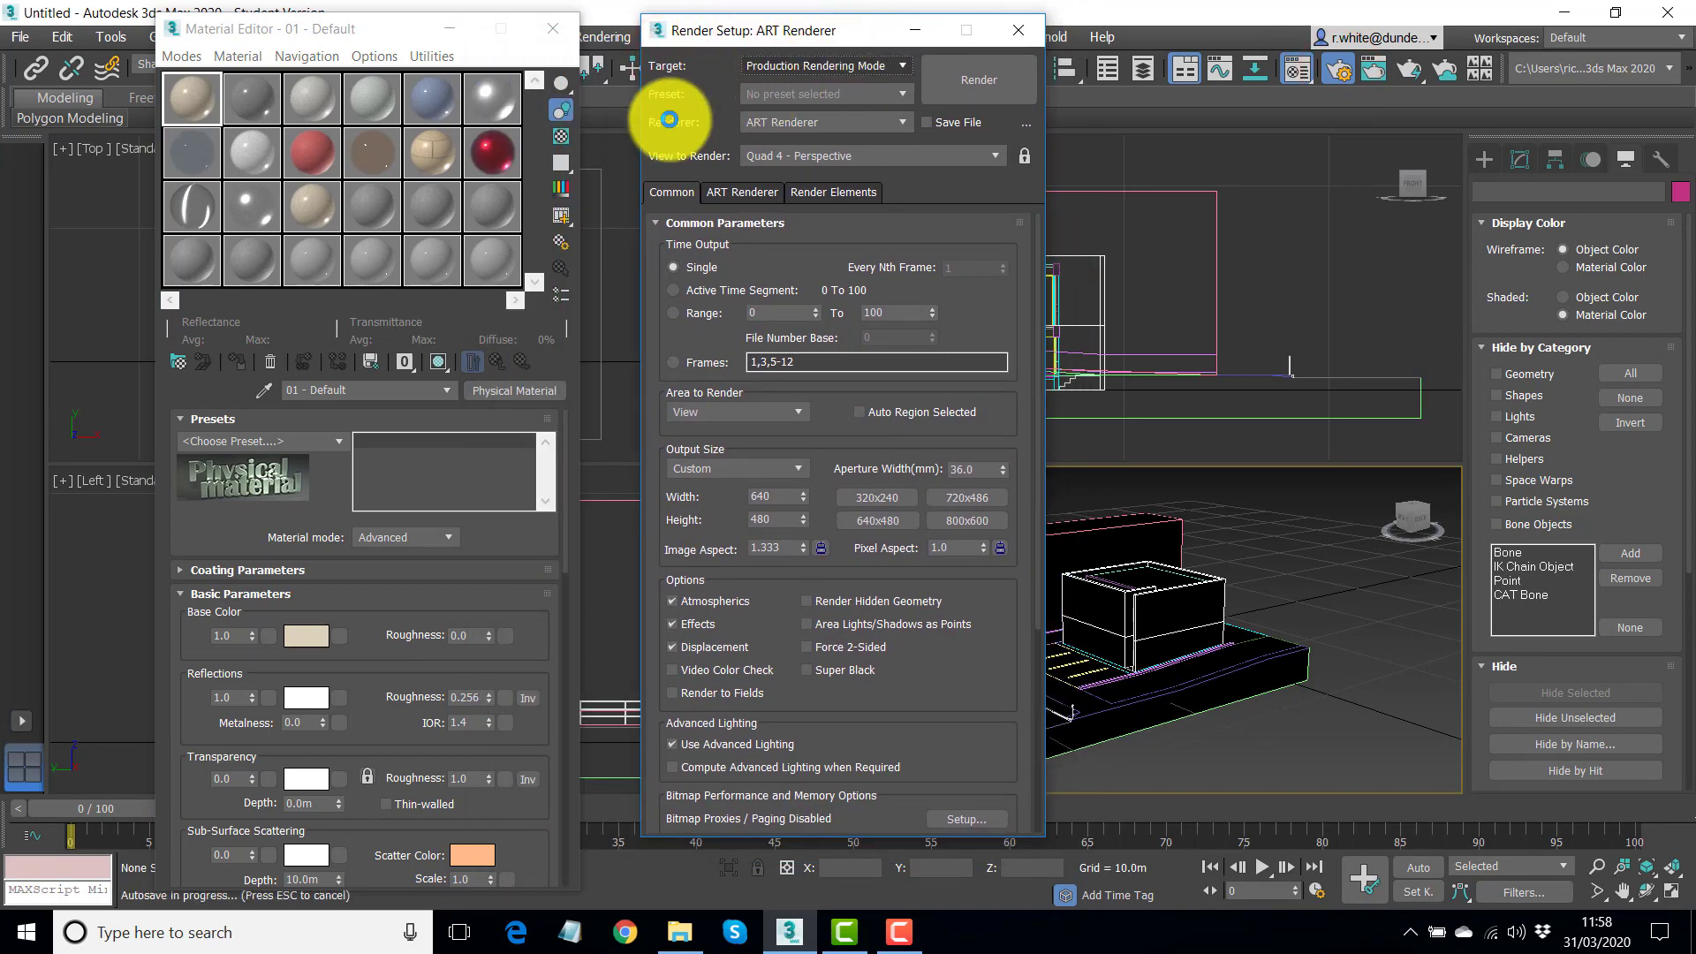
click(903, 120)
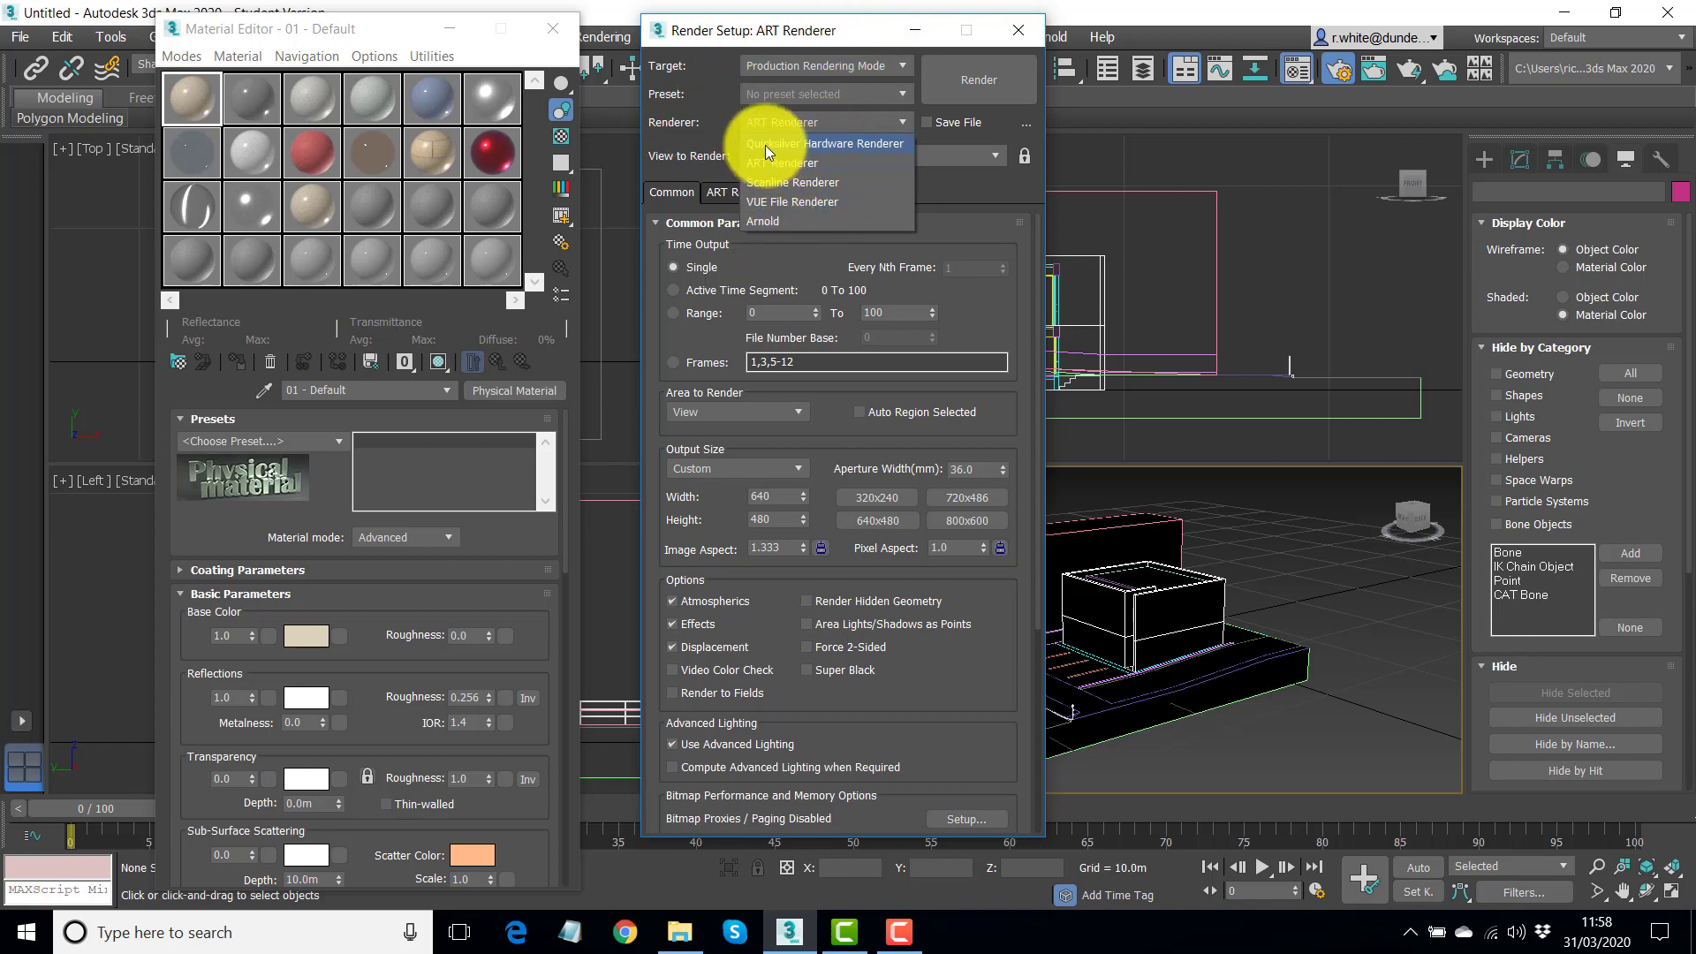
click(723, 120)
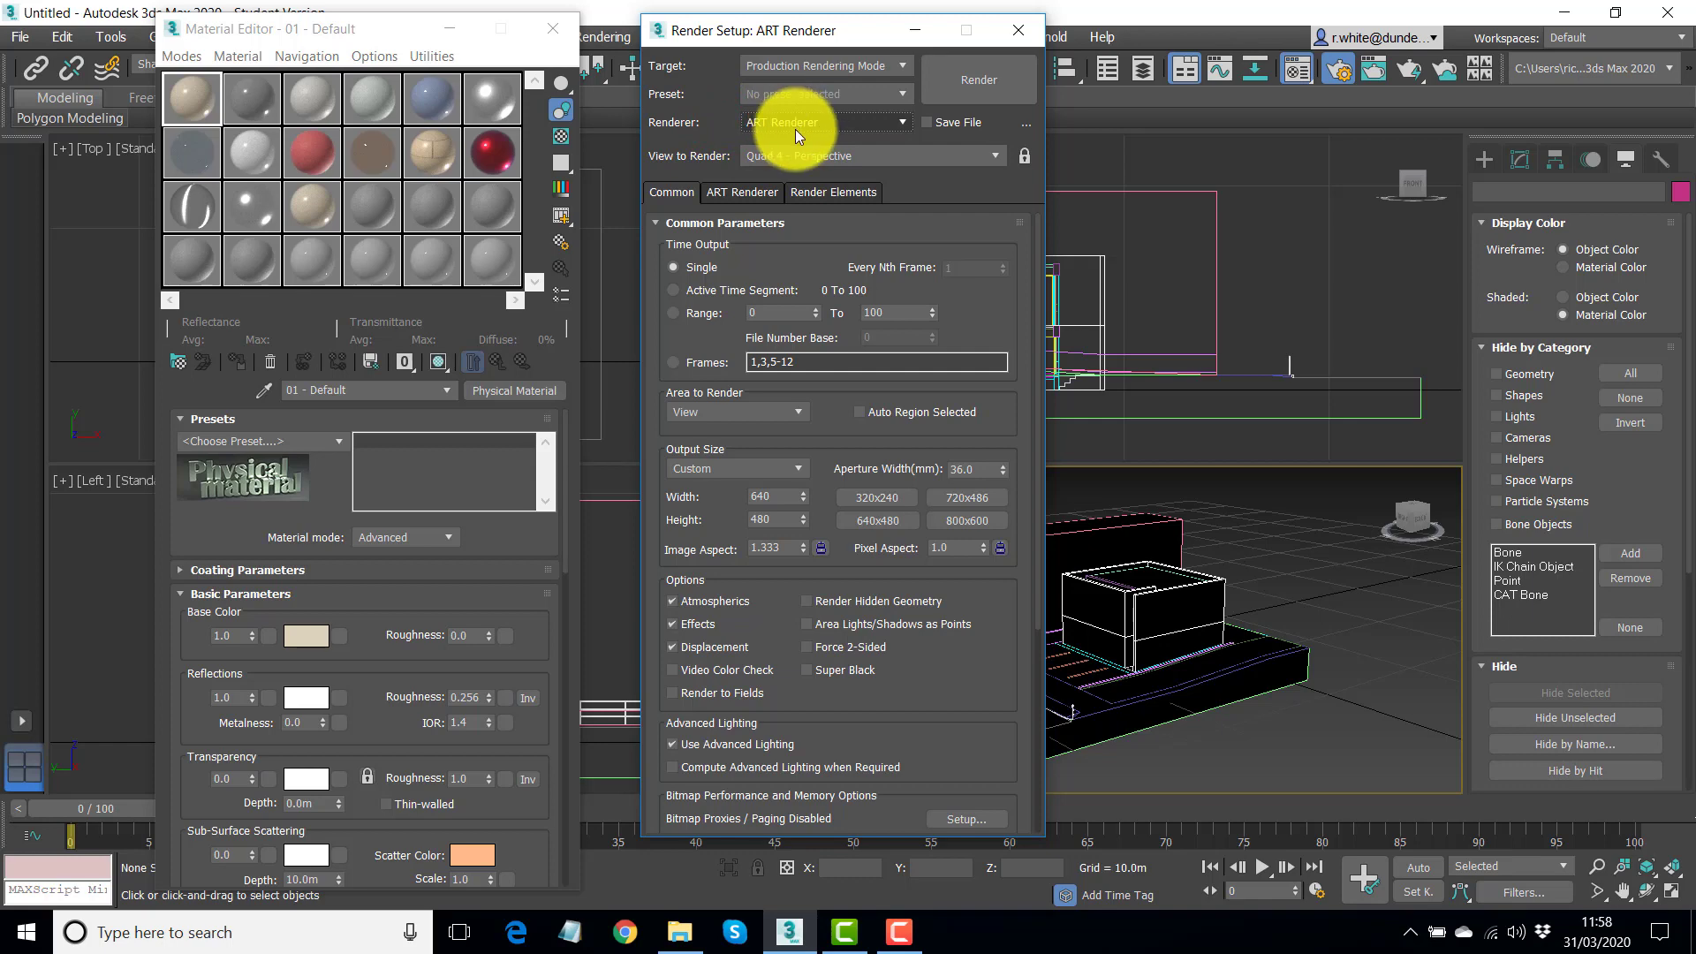
drag(372, 26, 398, 31)
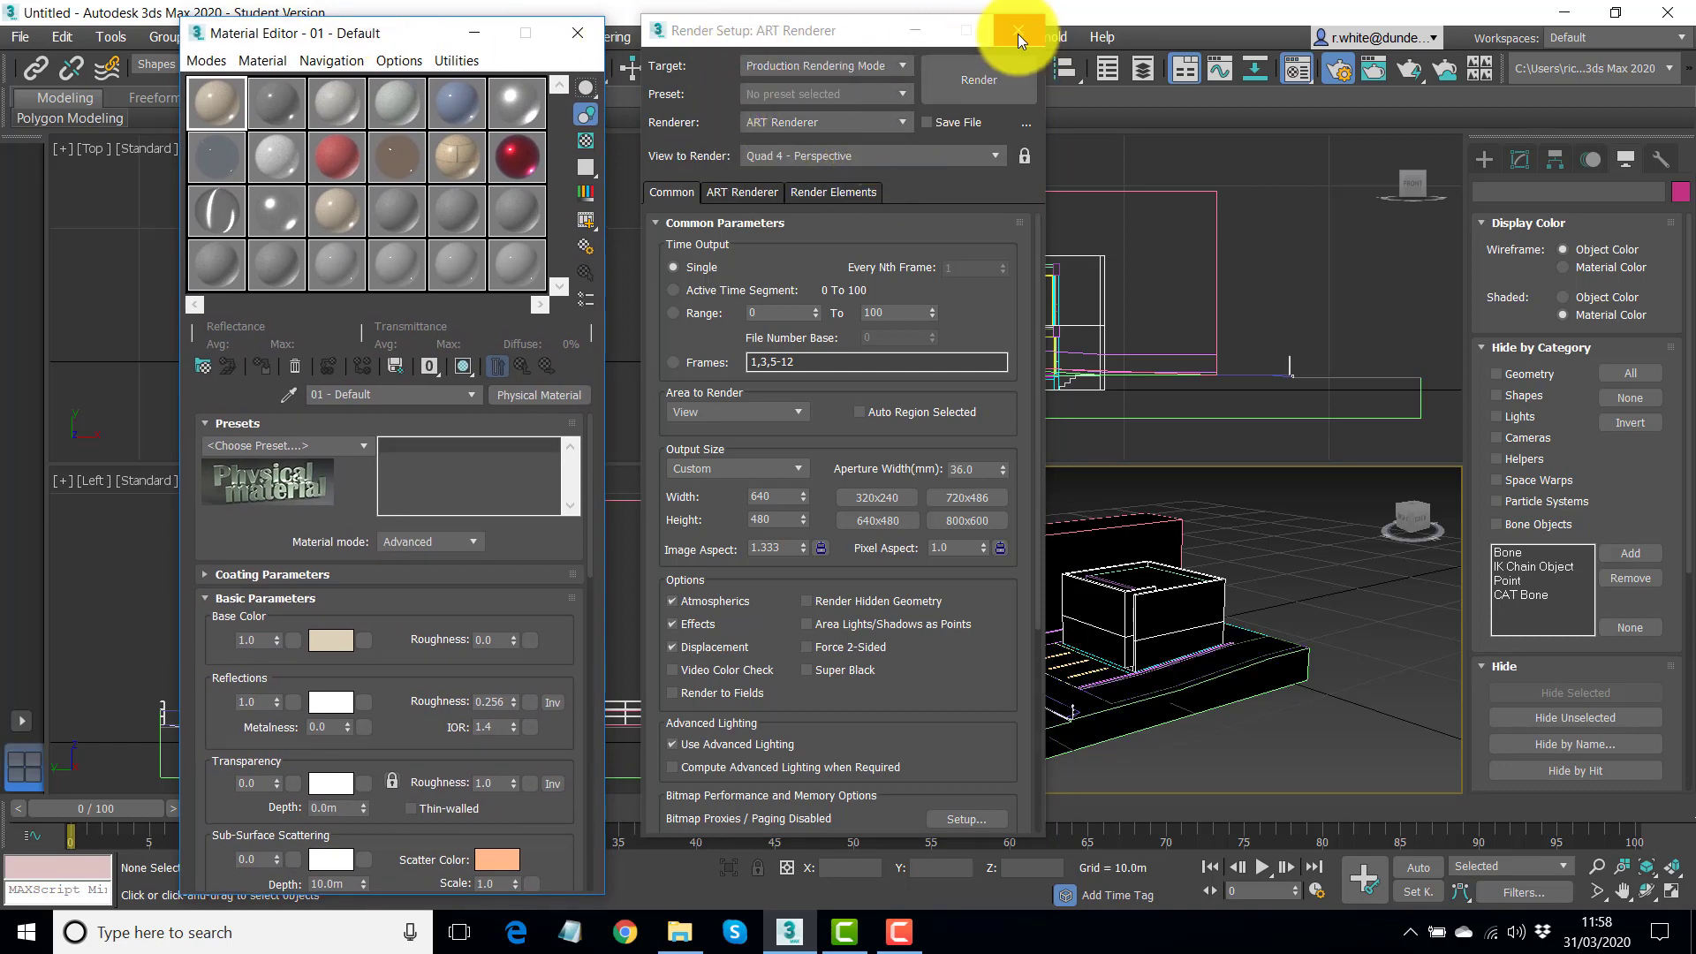
click(902, 121)
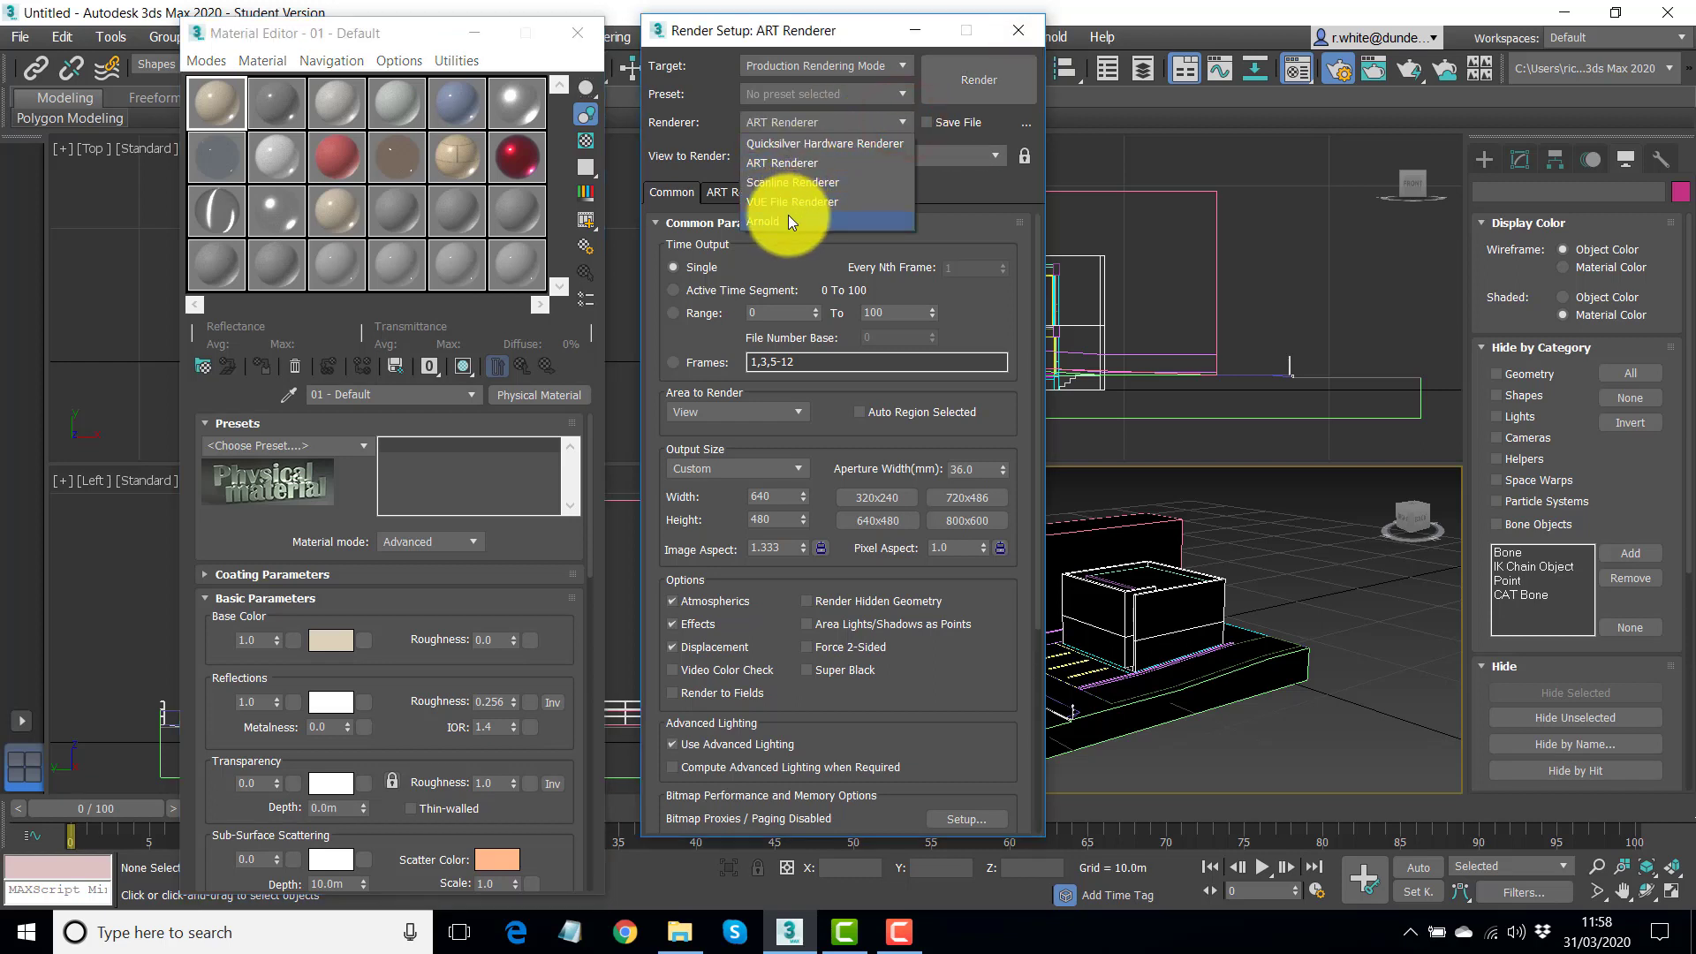
click(841, 35)
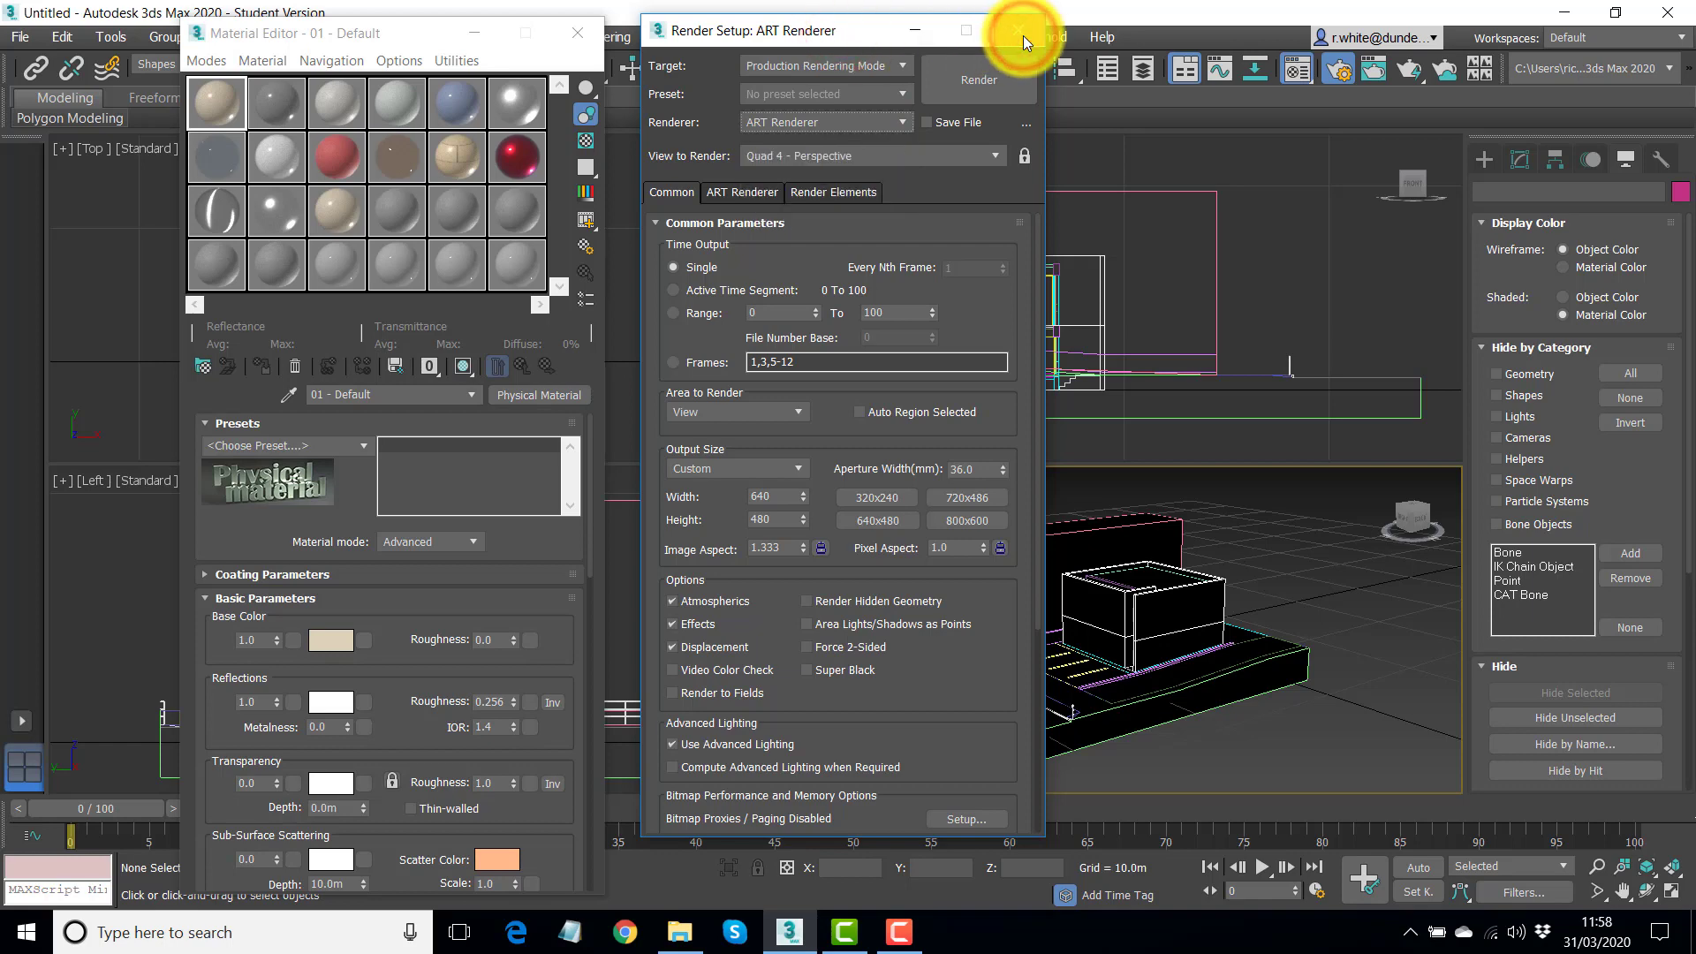
click(1023, 35)
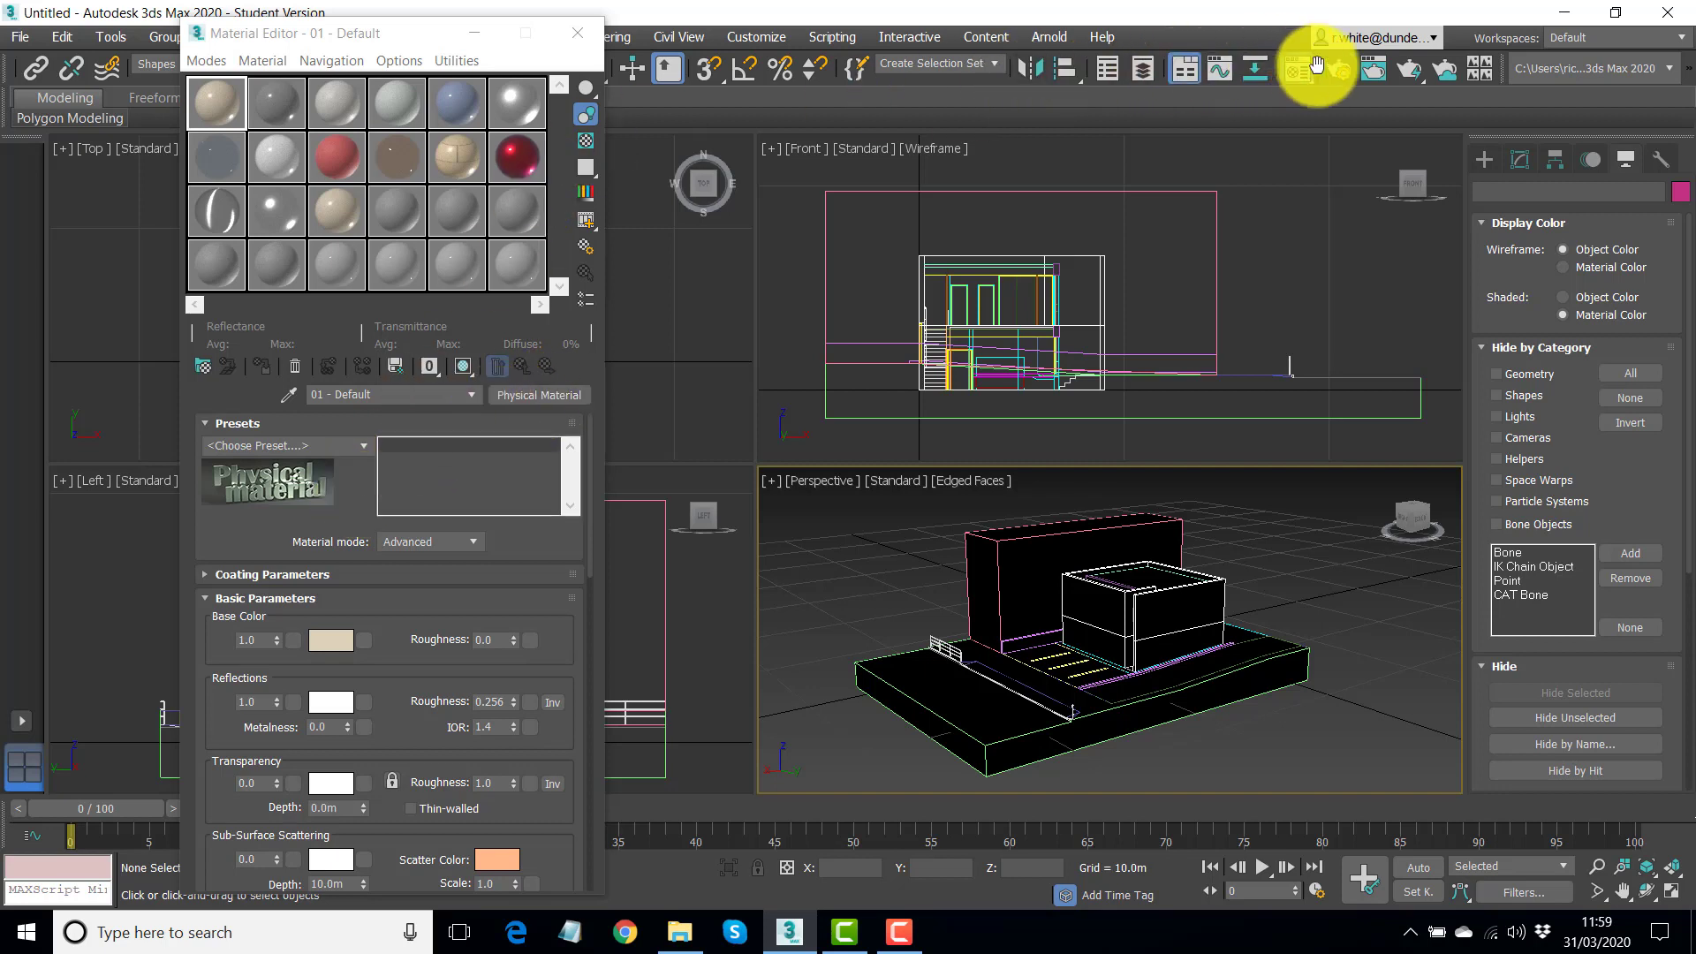
click(1340, 72)
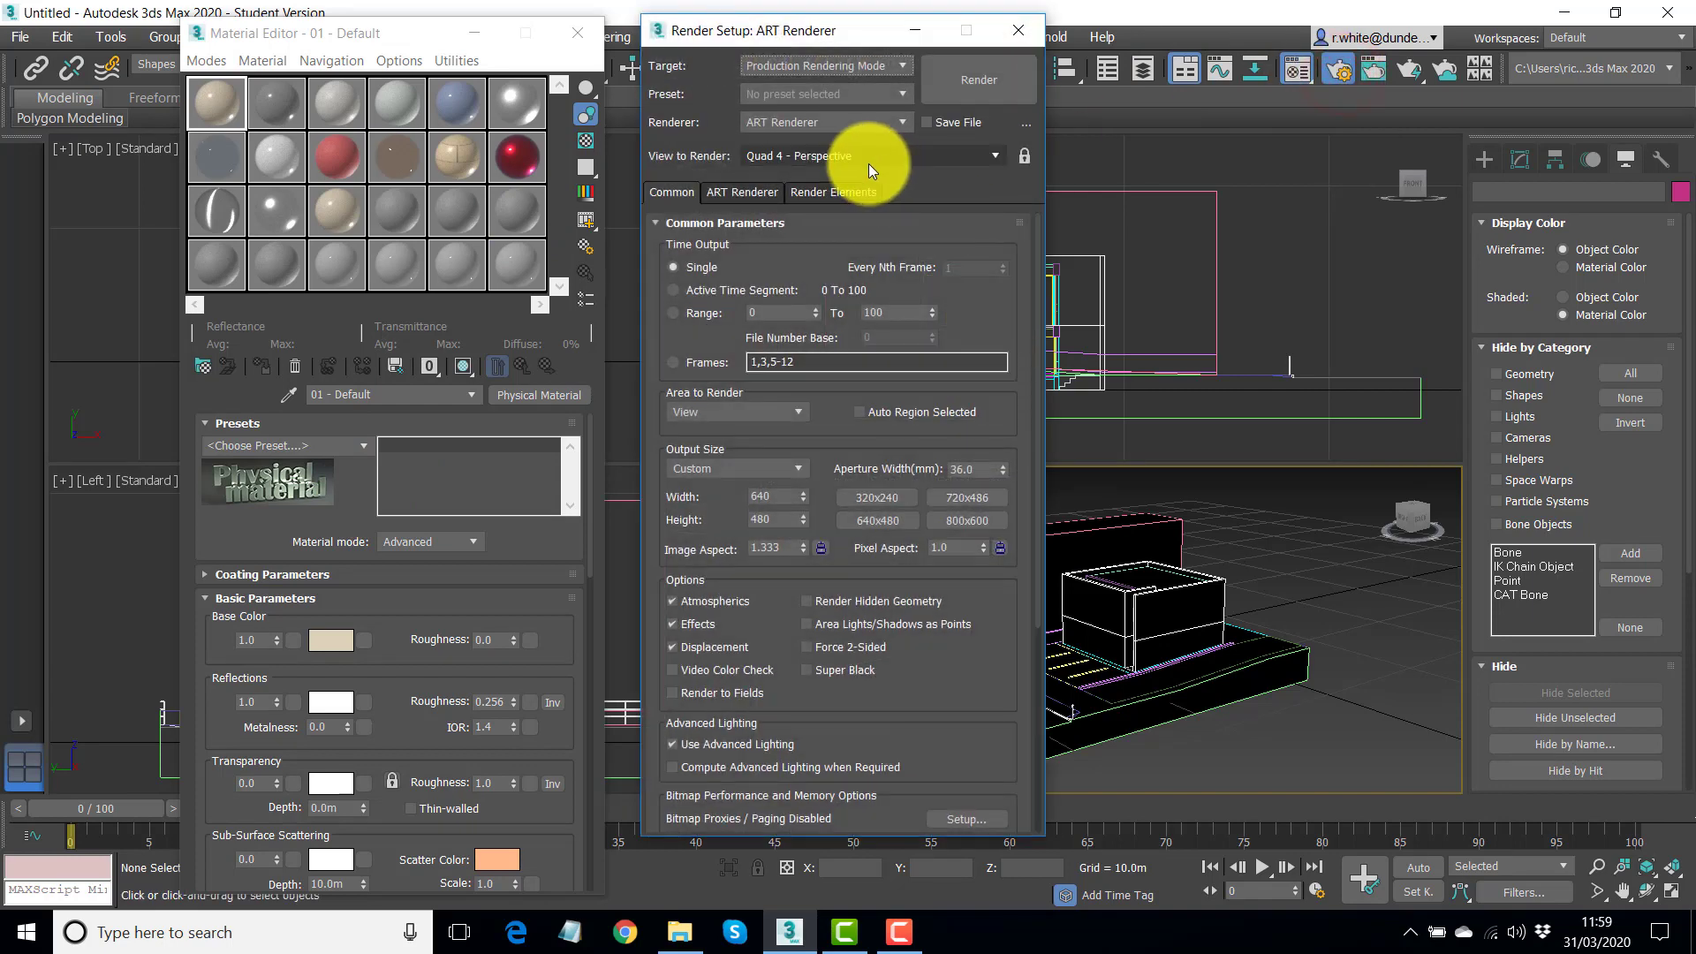
click(897, 122)
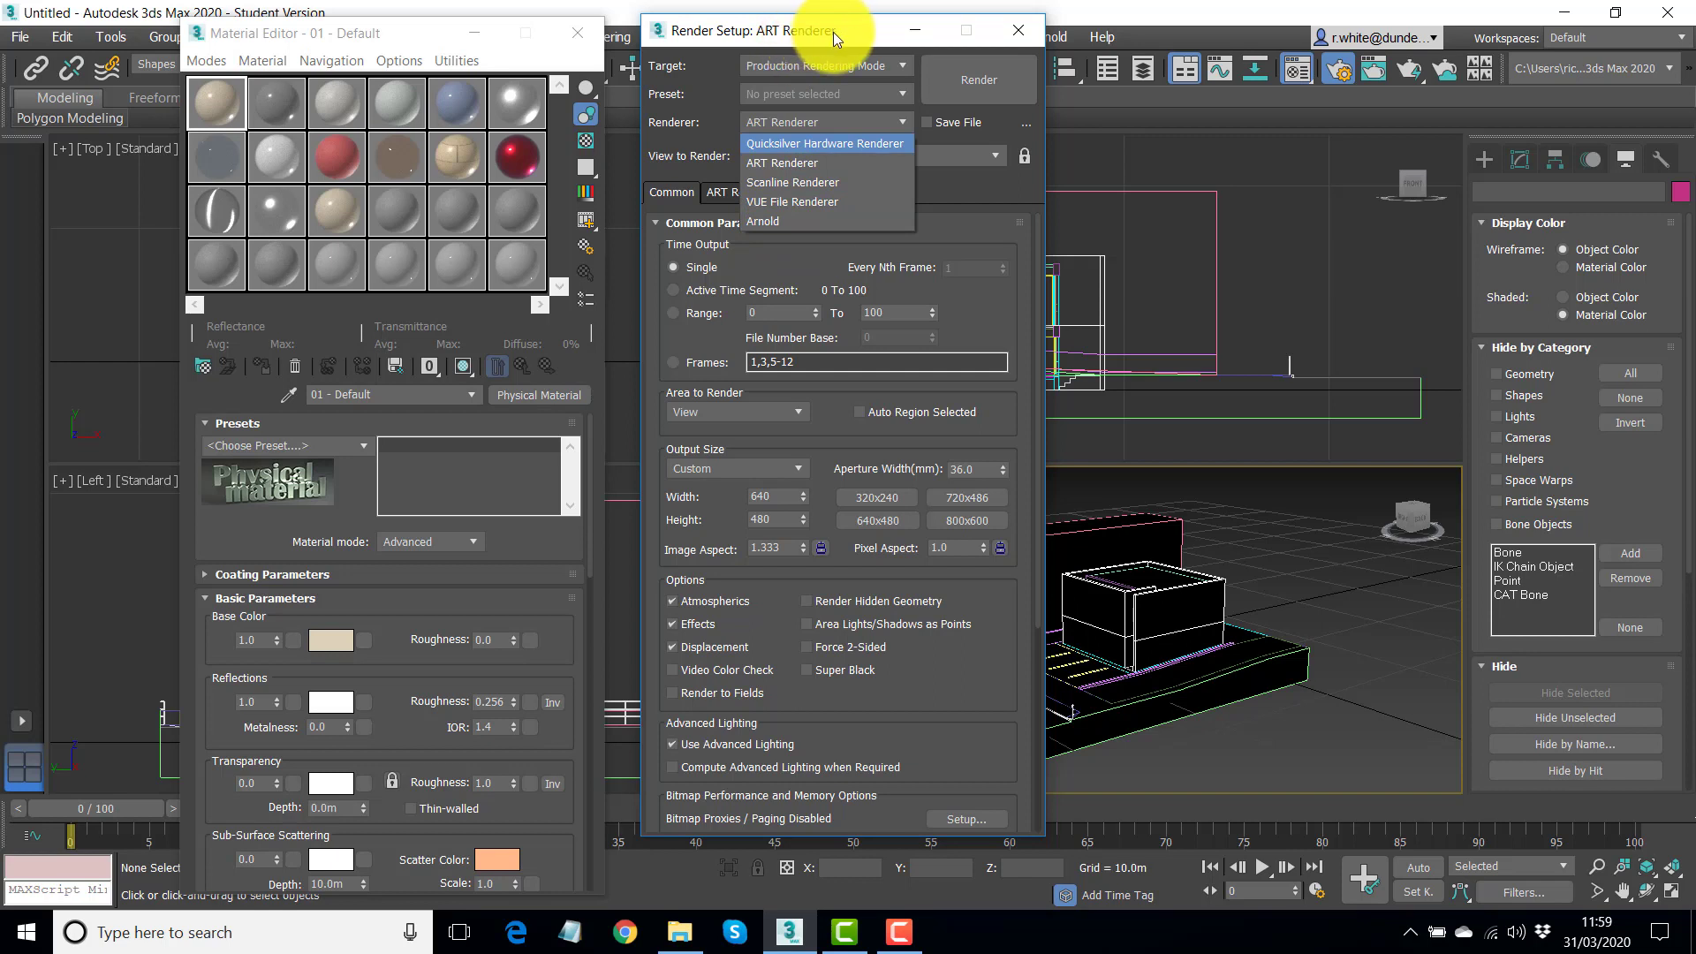
click(1017, 30)
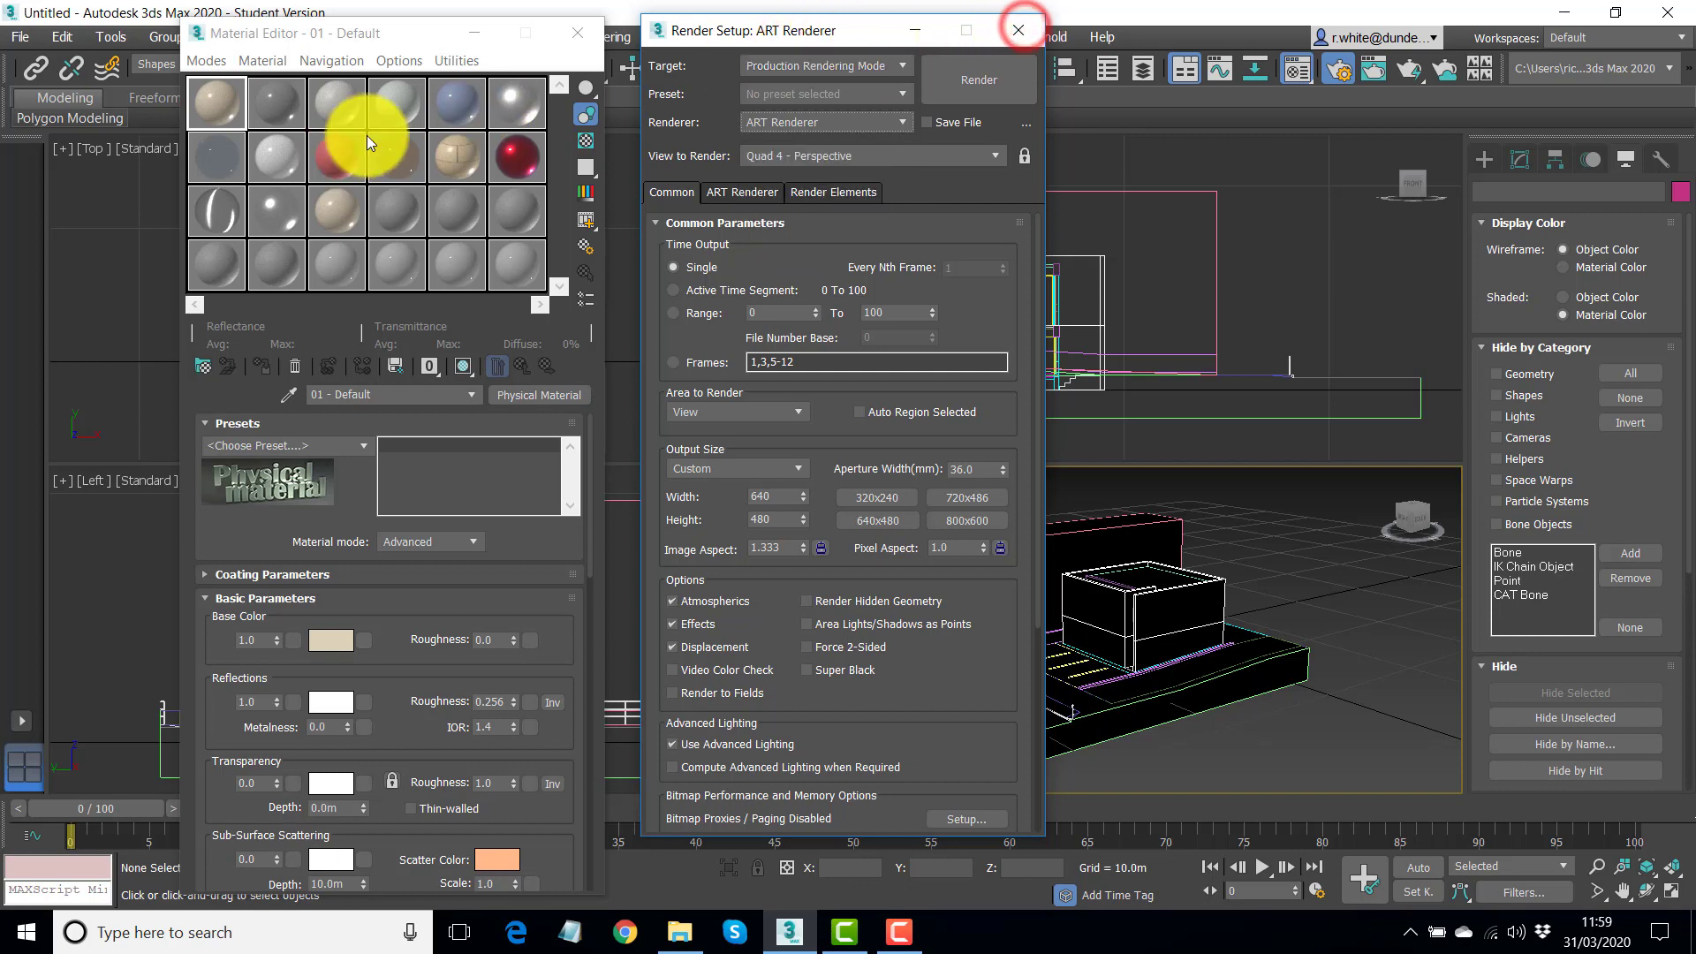
click(1026, 36)
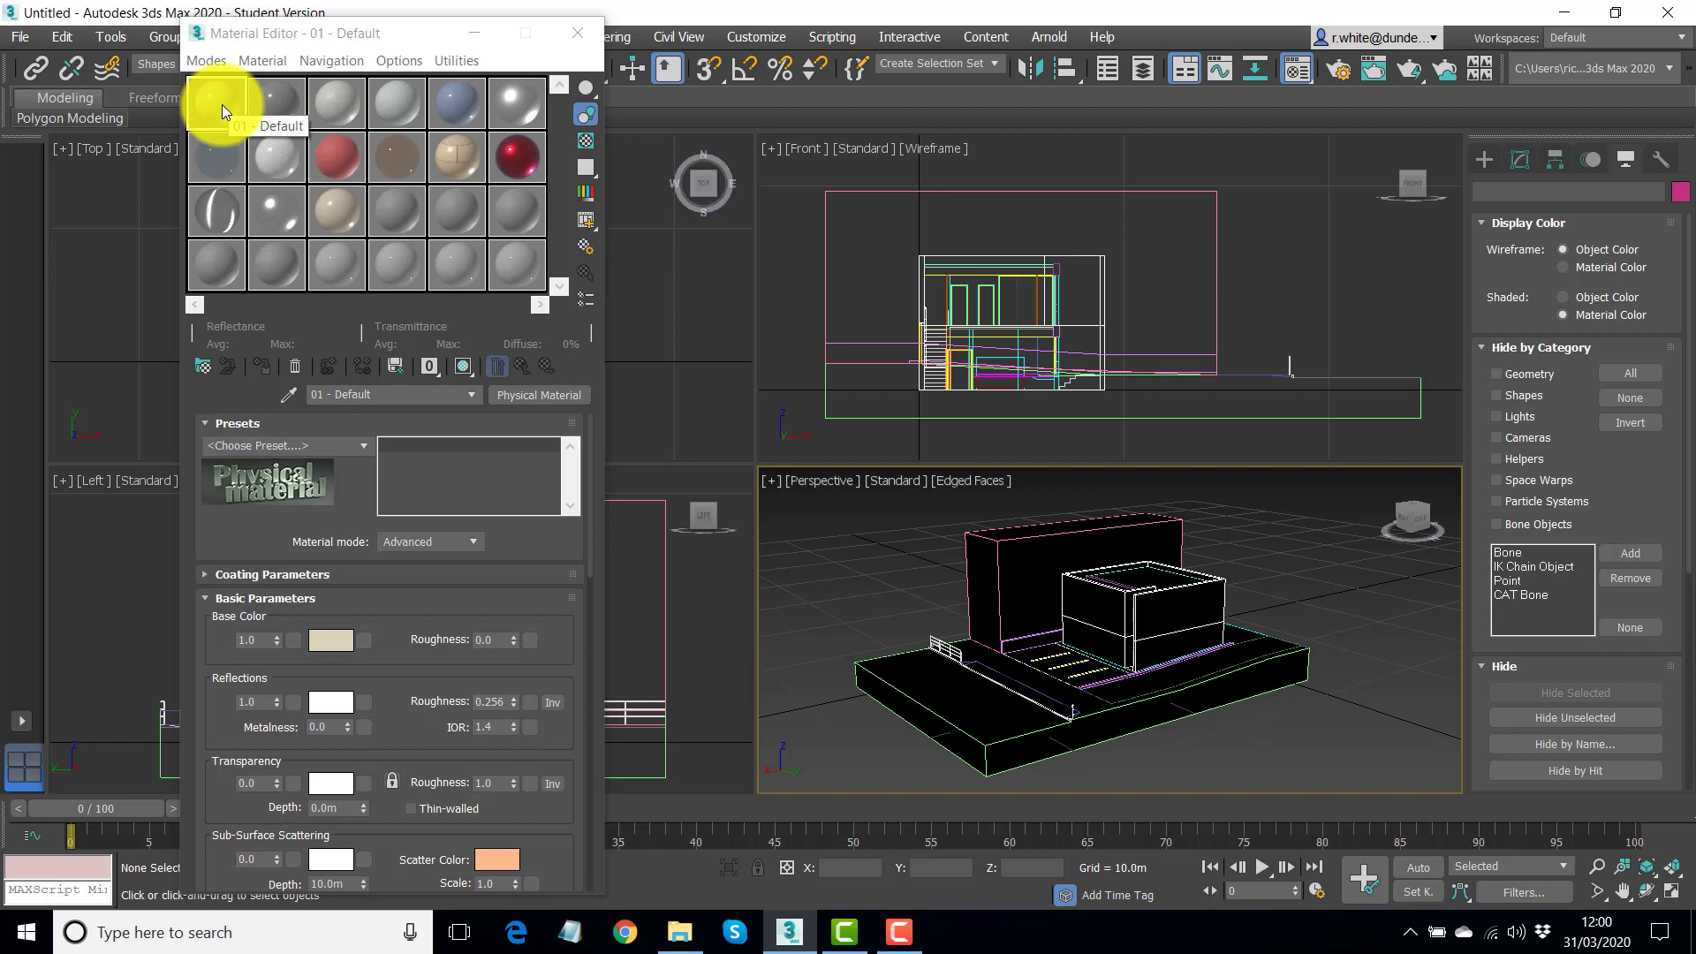
Show a resized enlarged preview of the 01 - Default sphere and rename the material WHITE
double_click(221, 104)
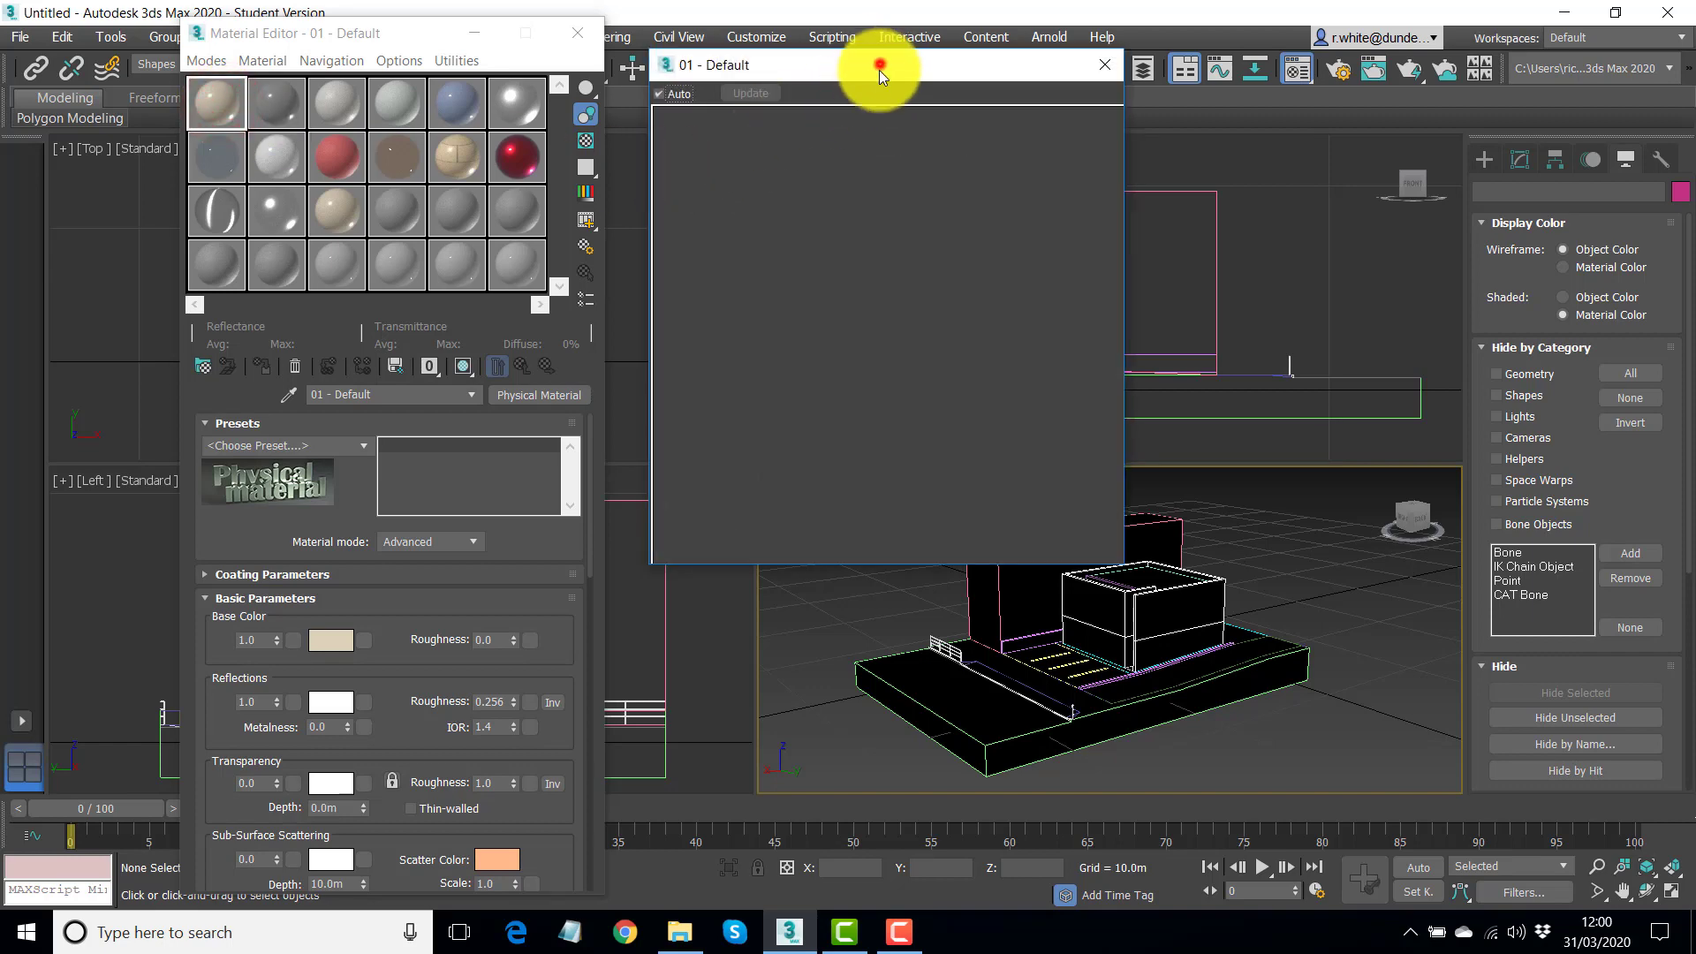
drag(878, 76, 878, 90)
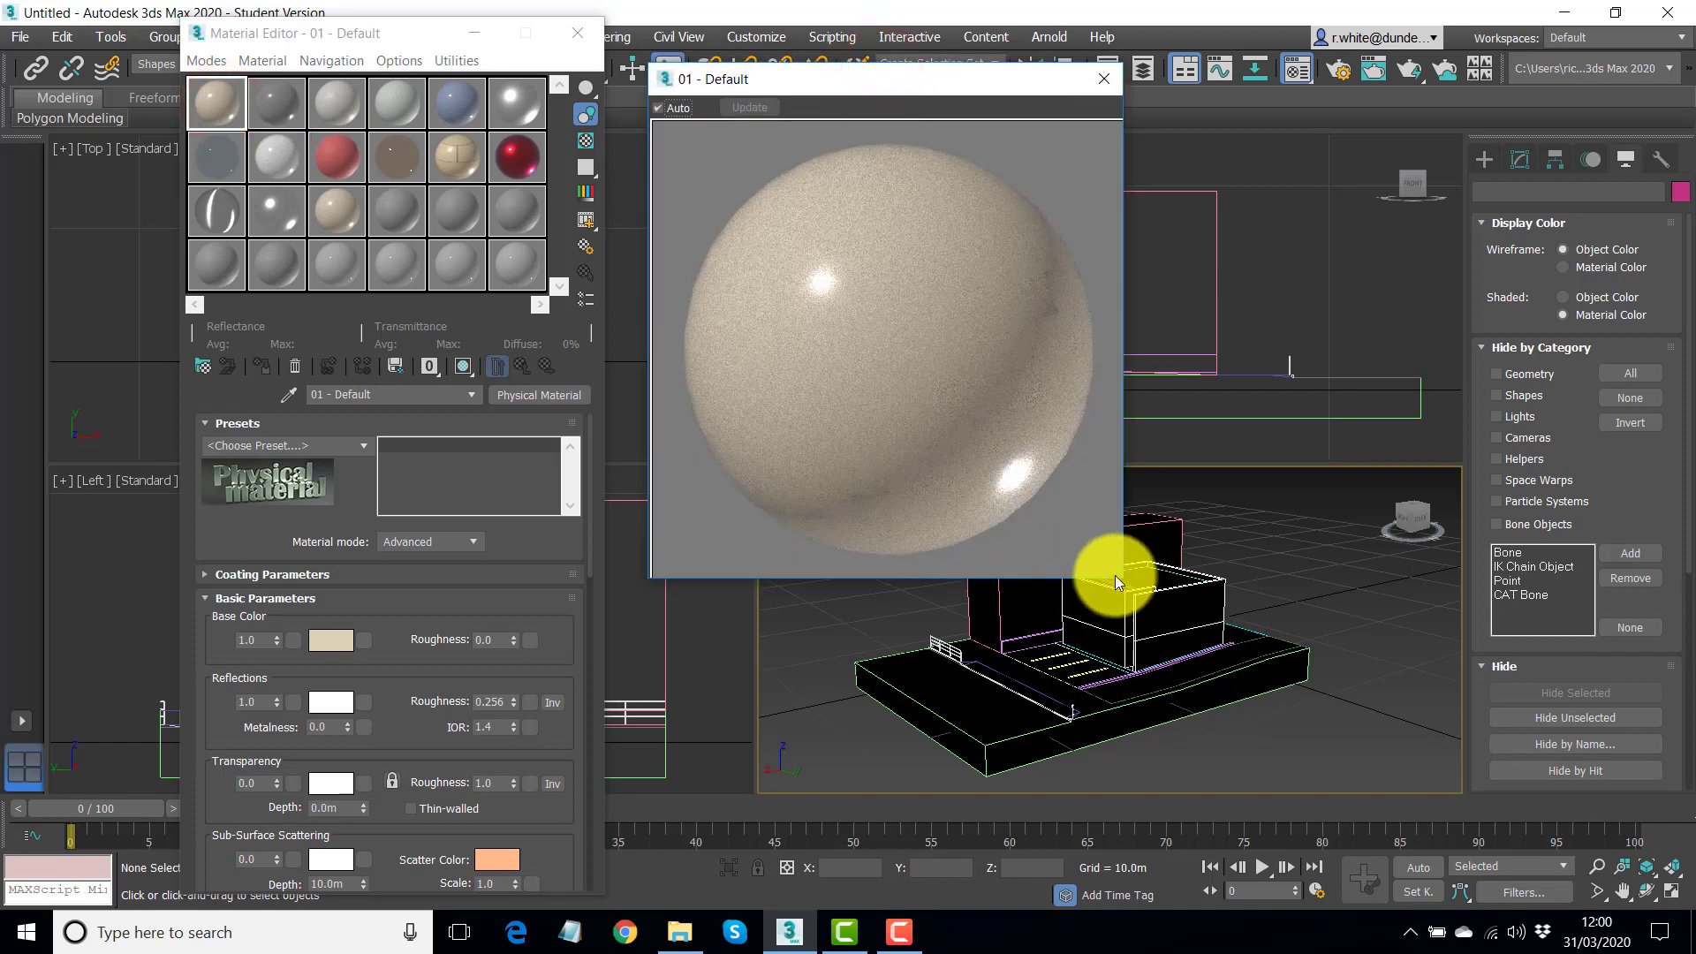
drag(1120, 578, 999, 420)
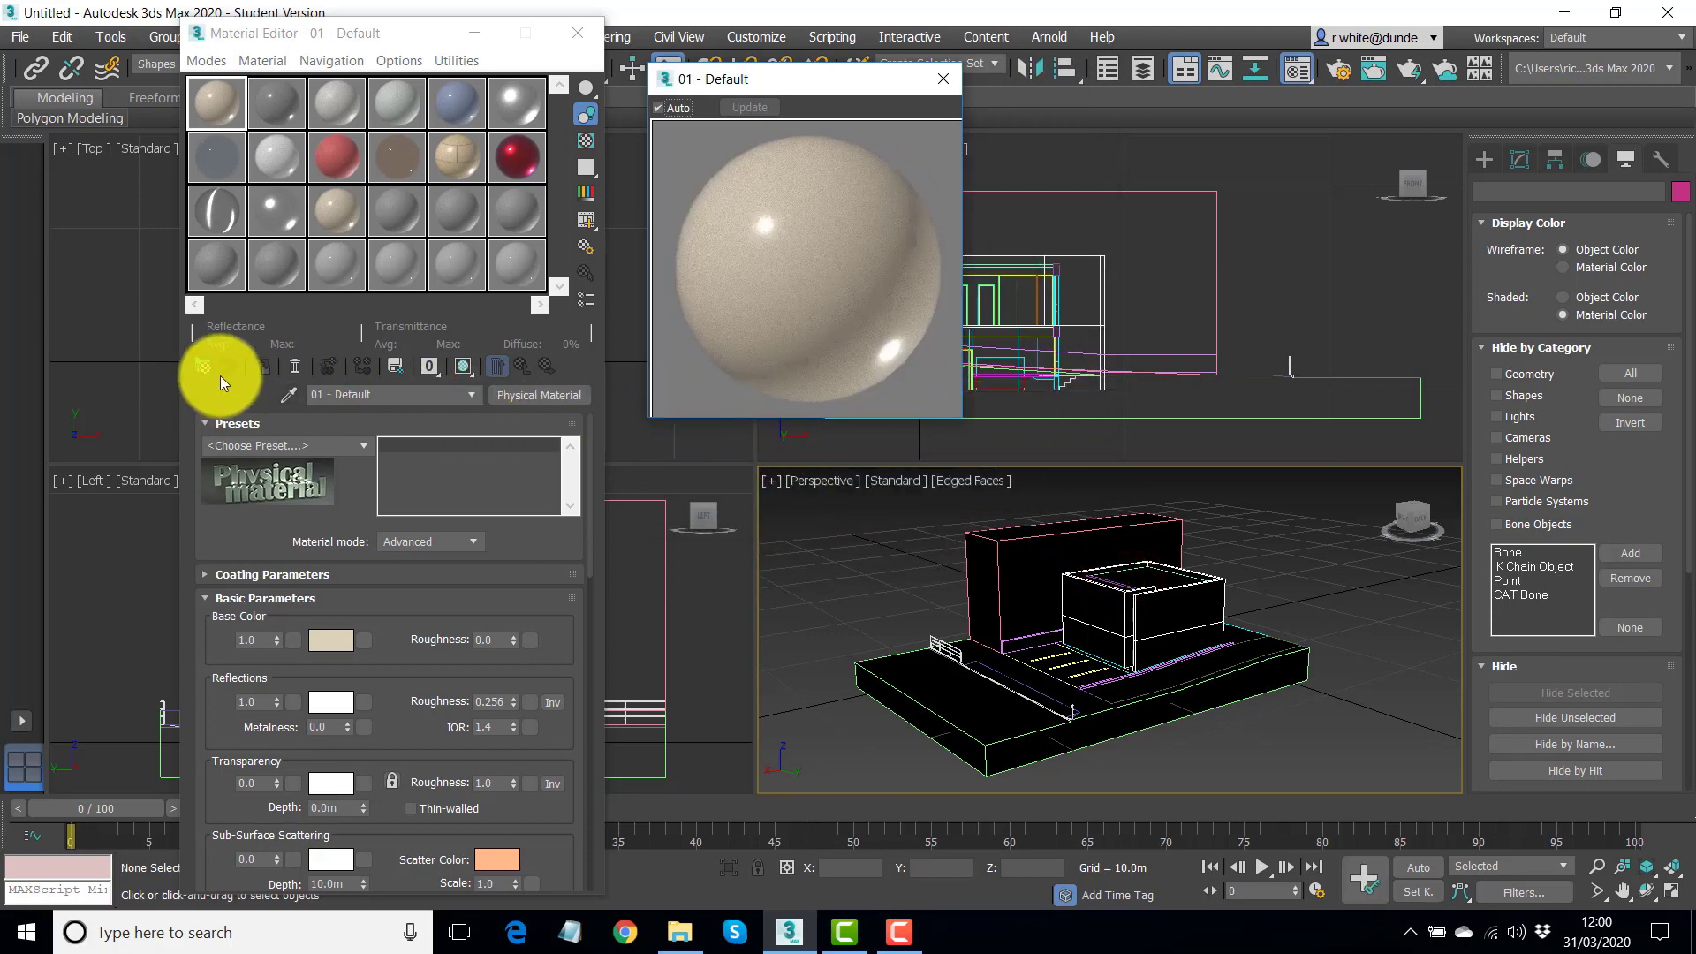
click(399, 394)
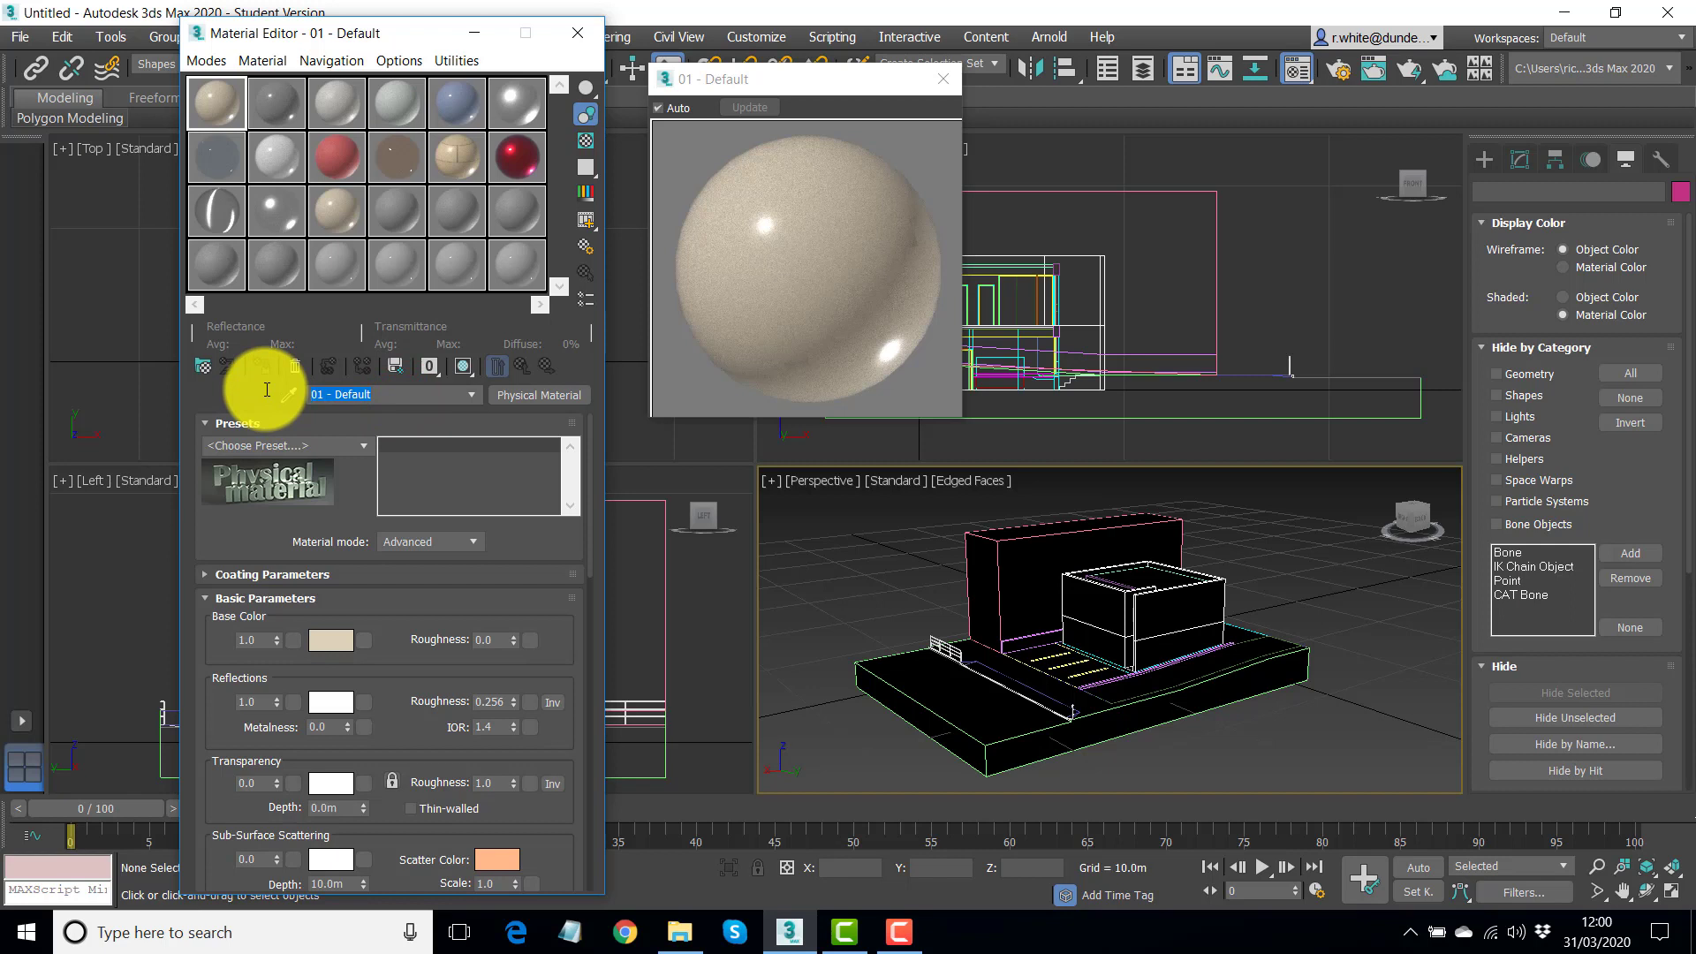
text(WHITE)
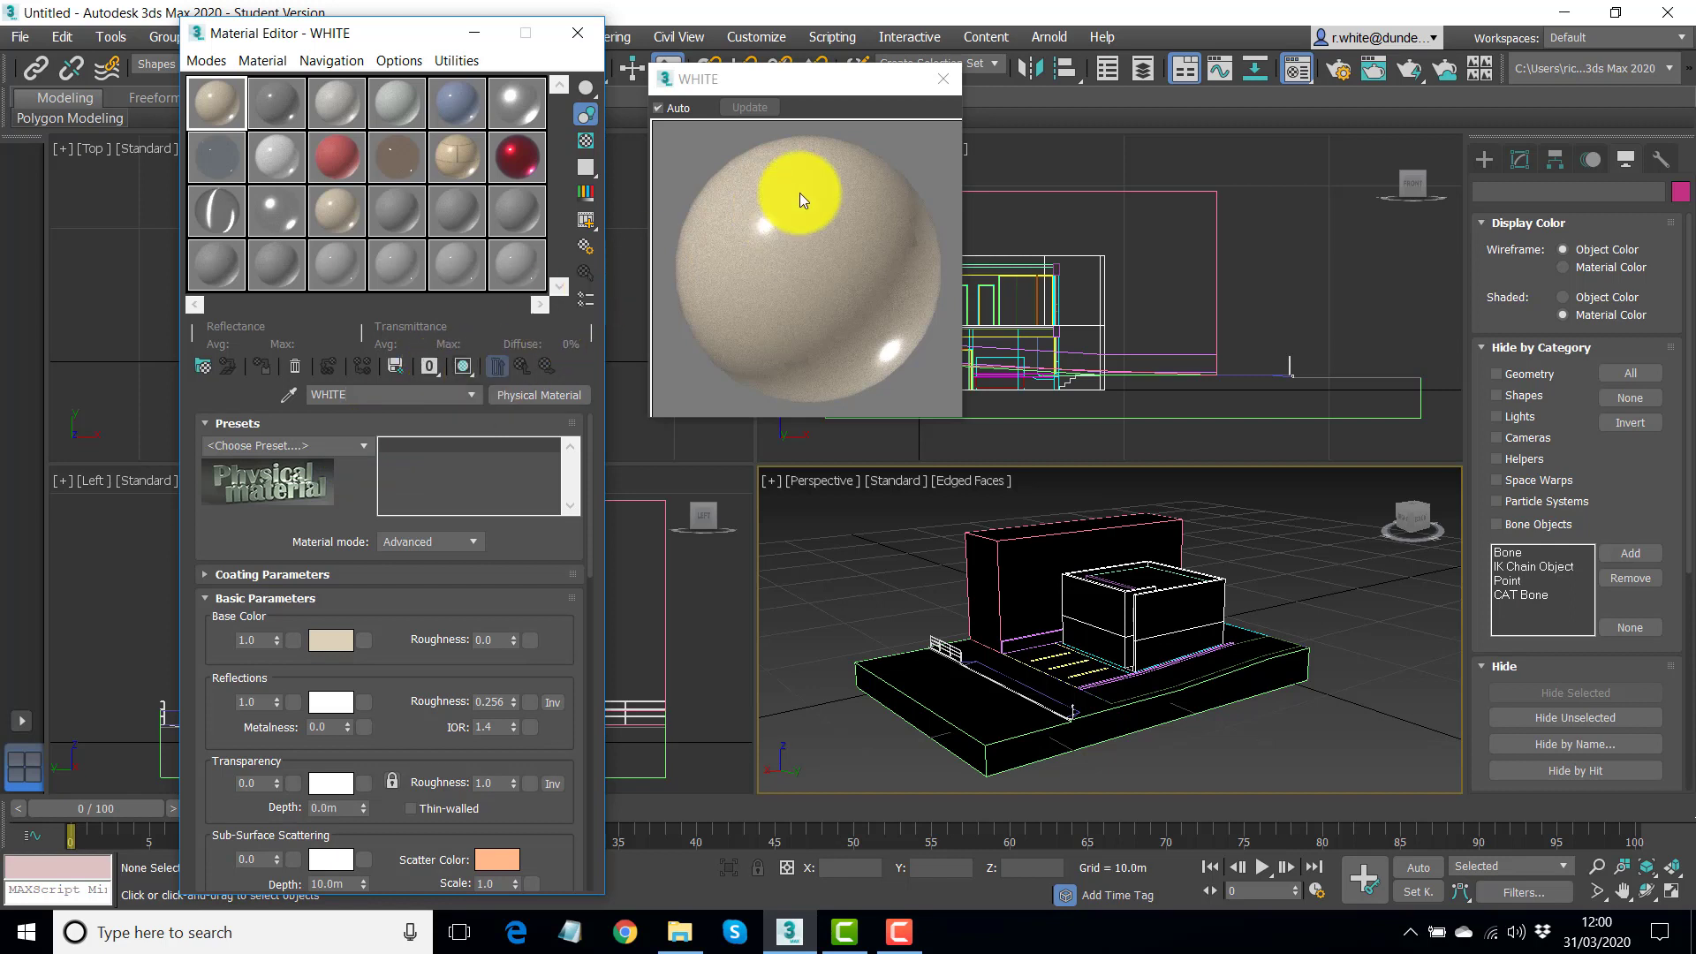
Apply the Matte Paint preset, switch to Advanced mode, and turn on the checker background
click(364, 447)
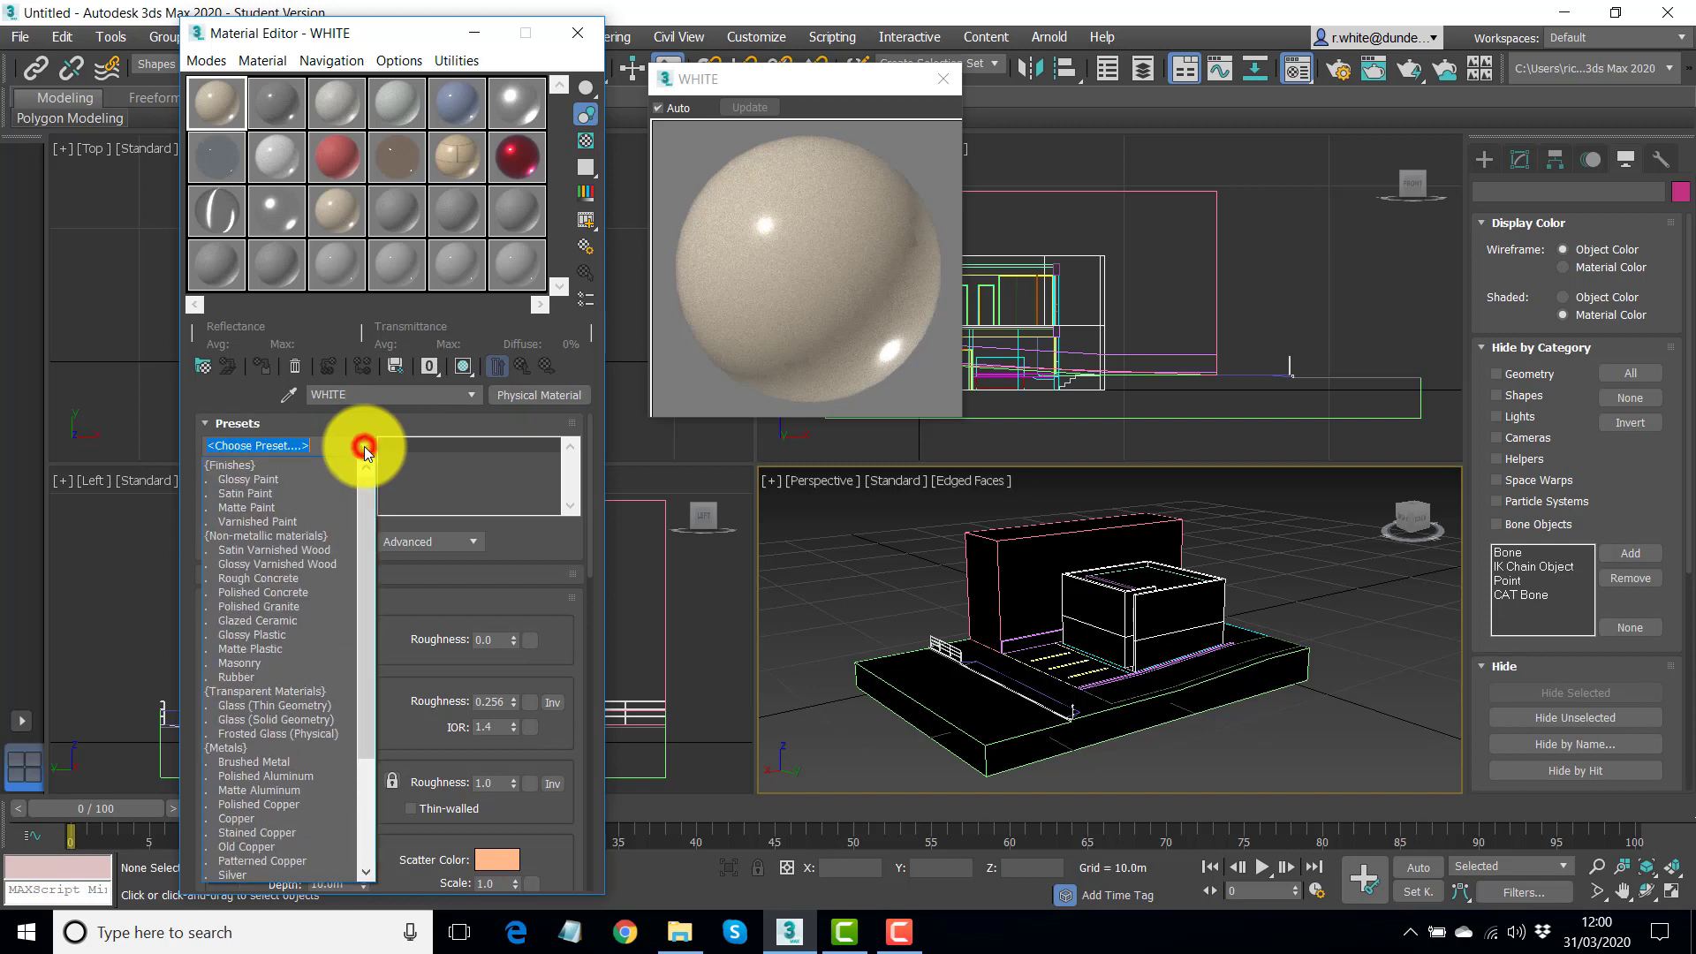
click(260, 505)
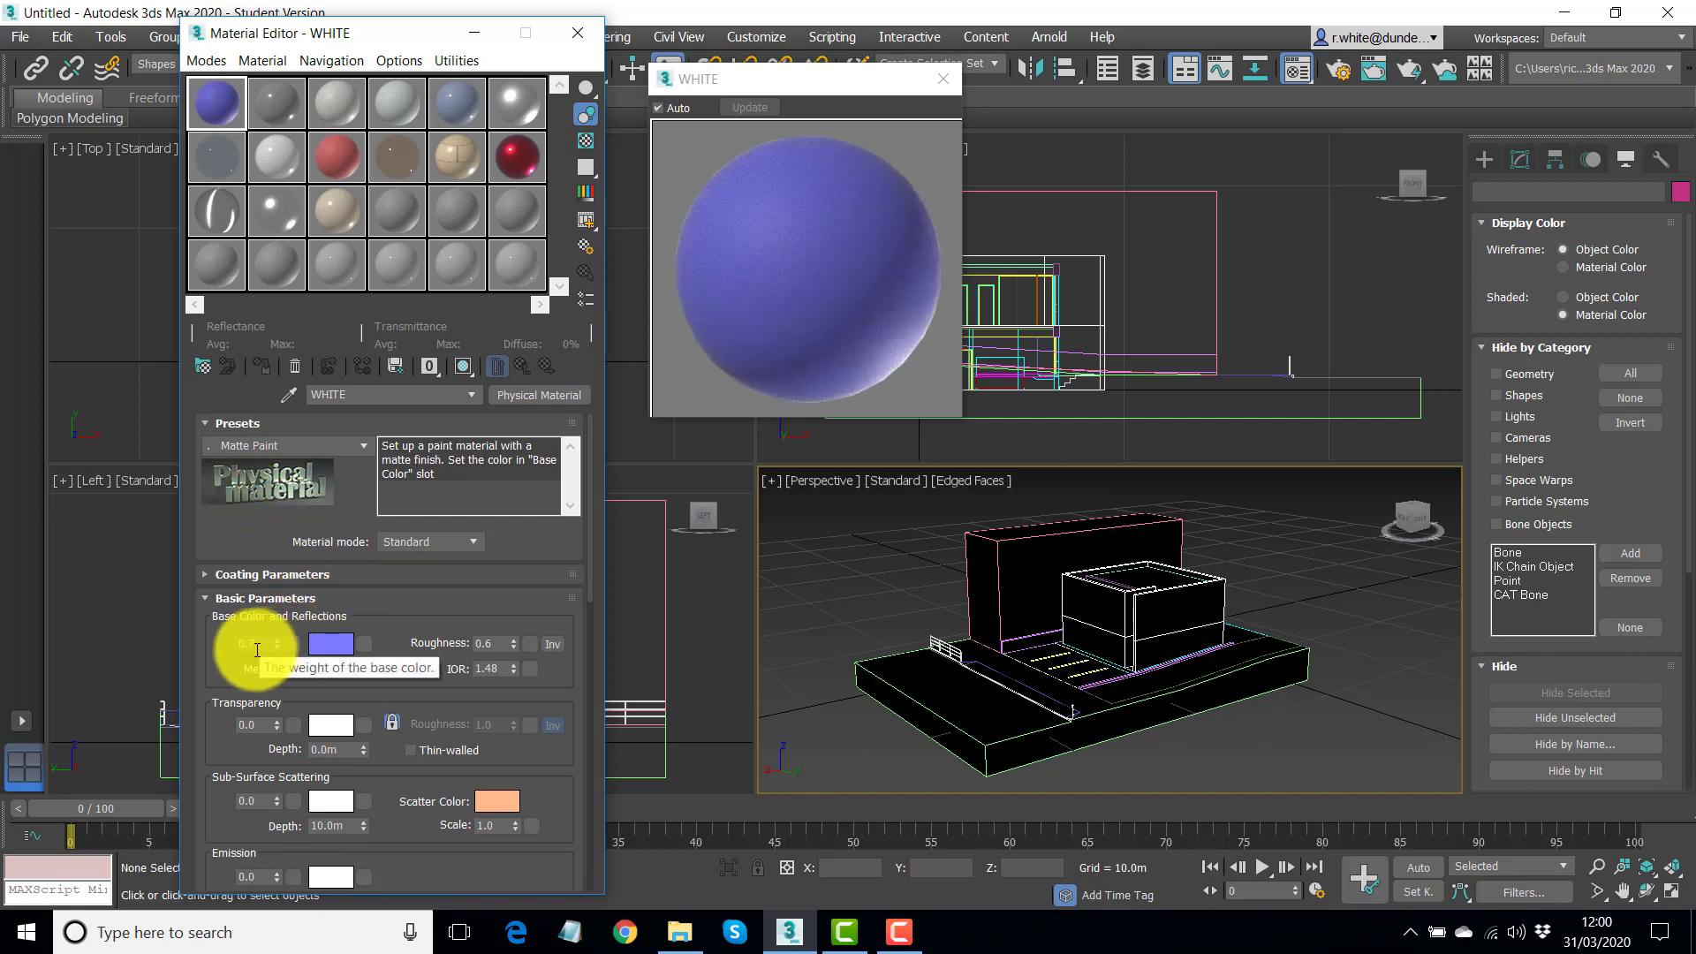
click(477, 543)
click(424, 572)
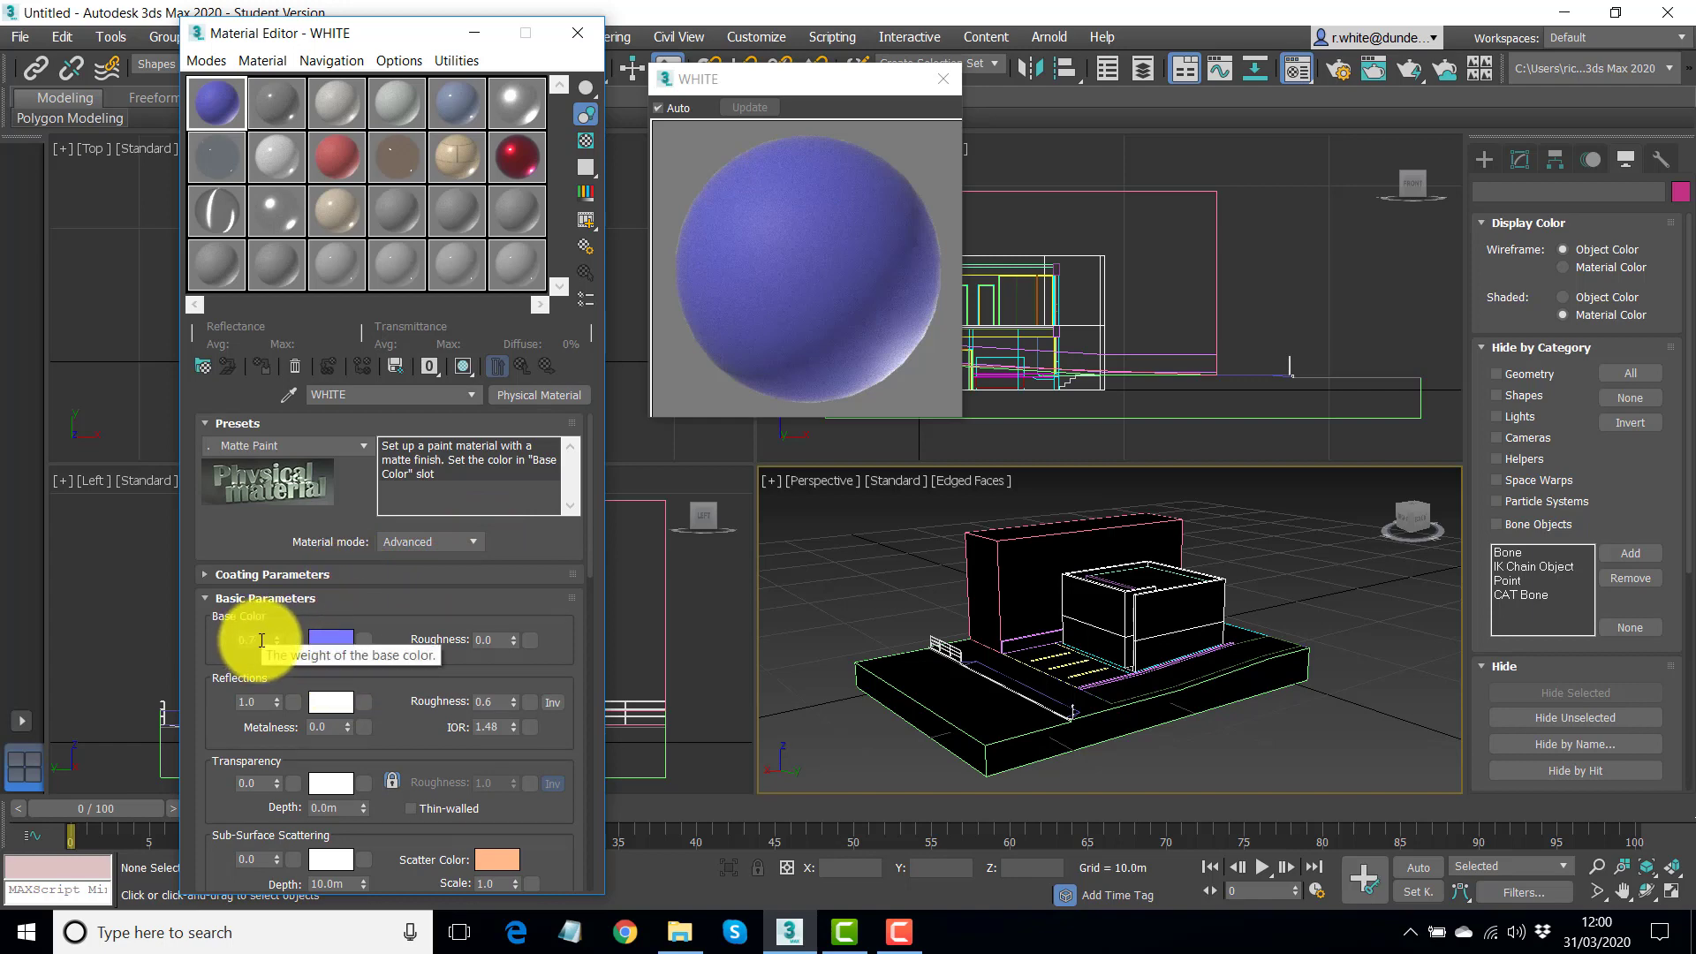
click(586, 145)
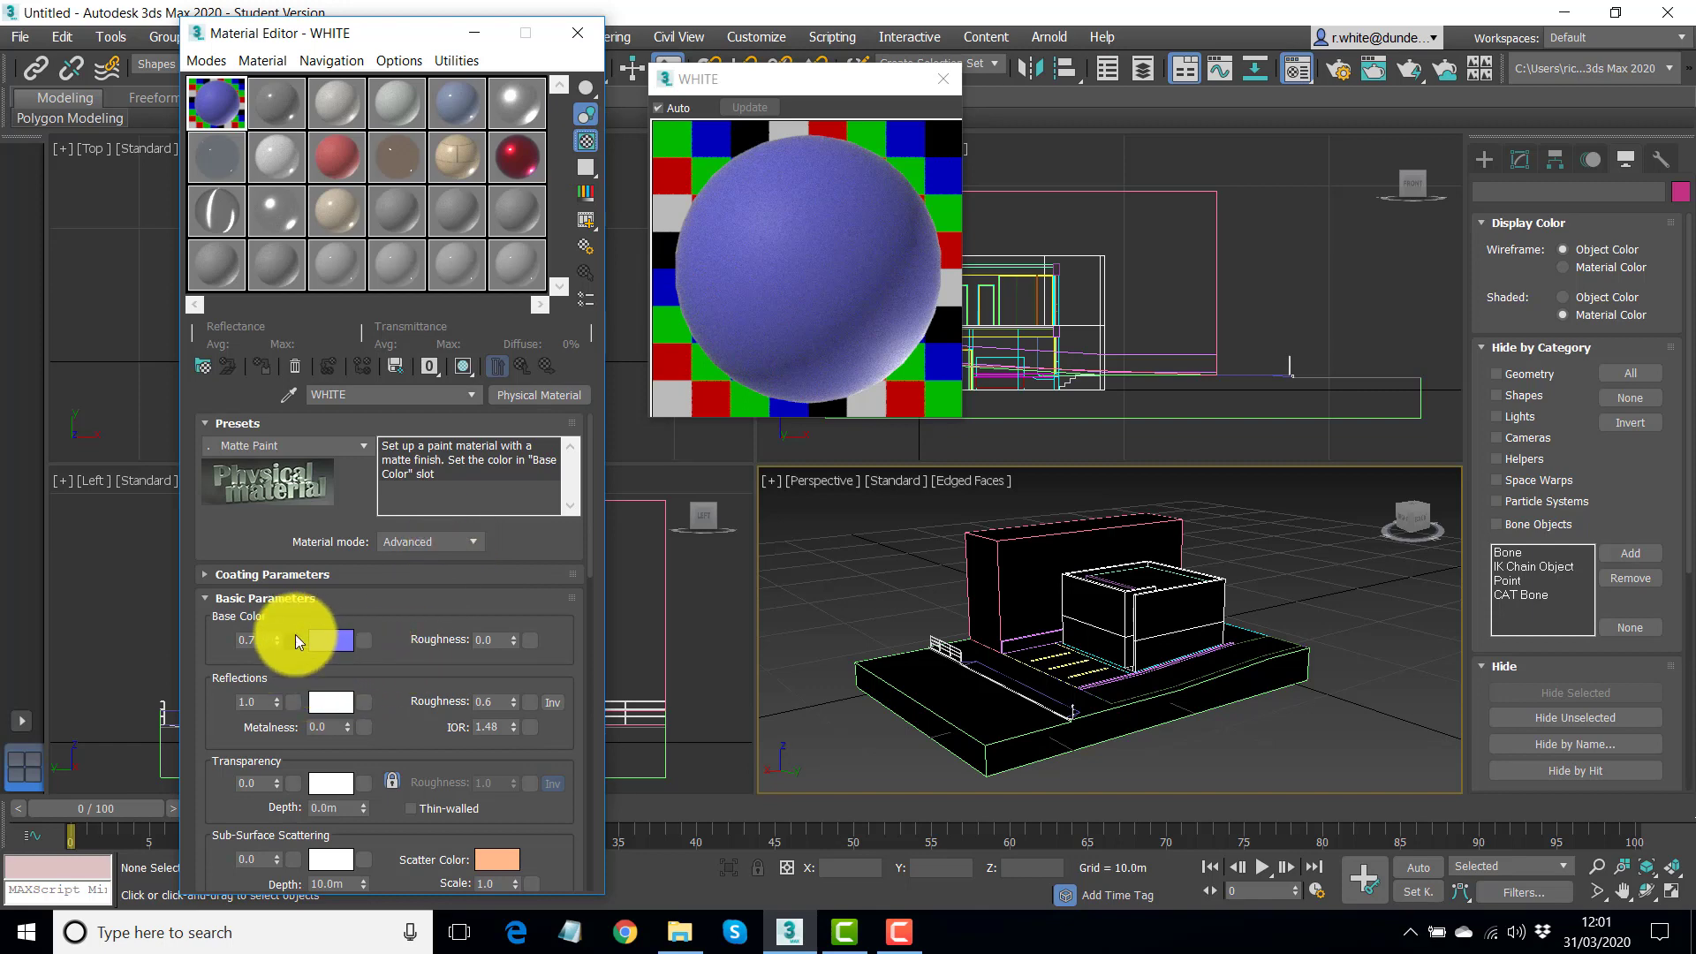
Set the base colour weight to 1.0 and the base colour to pure white
click(254, 640)
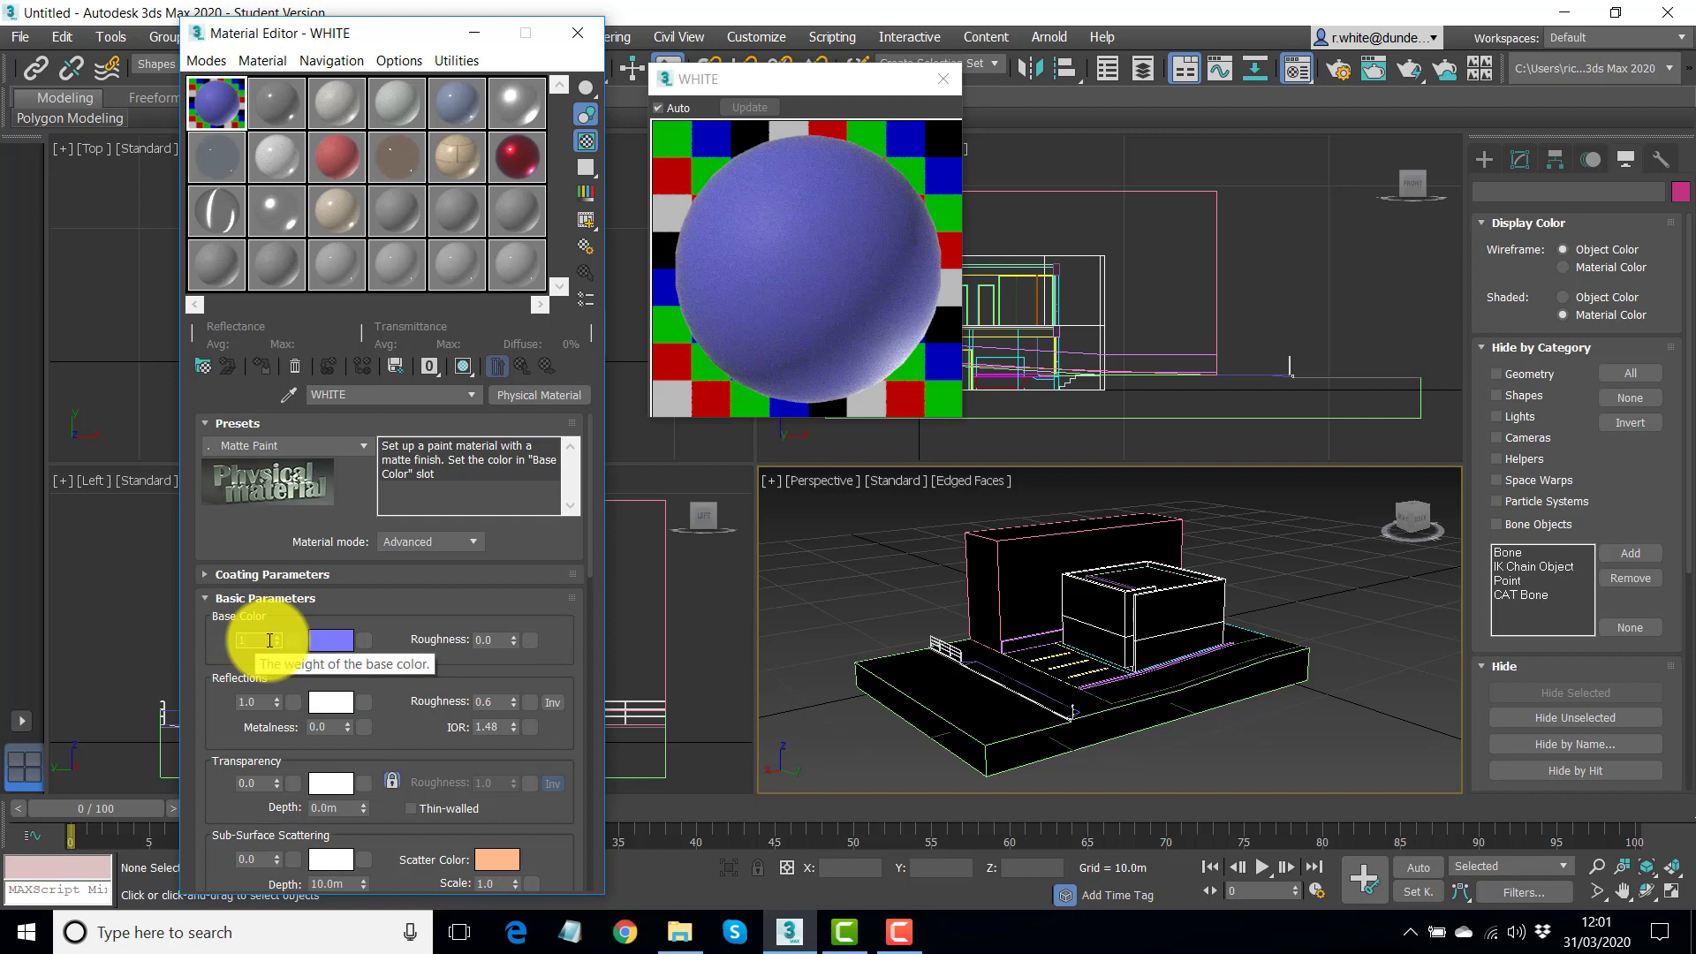
text(1)
key(Return)
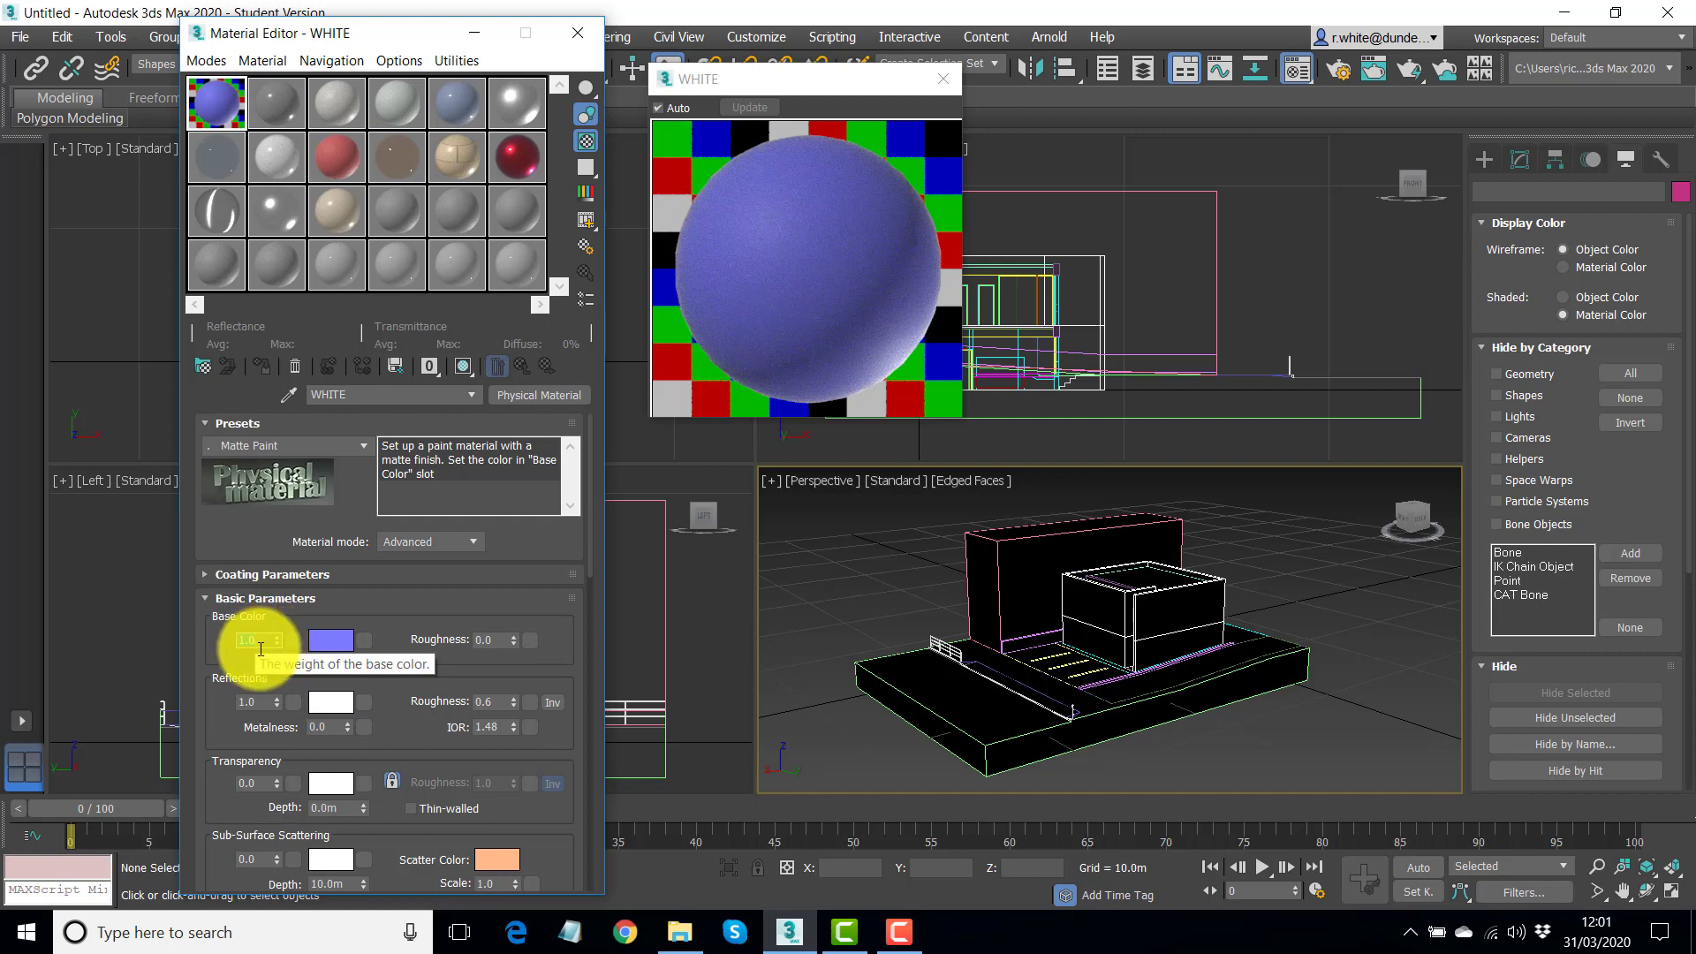
click(330, 638)
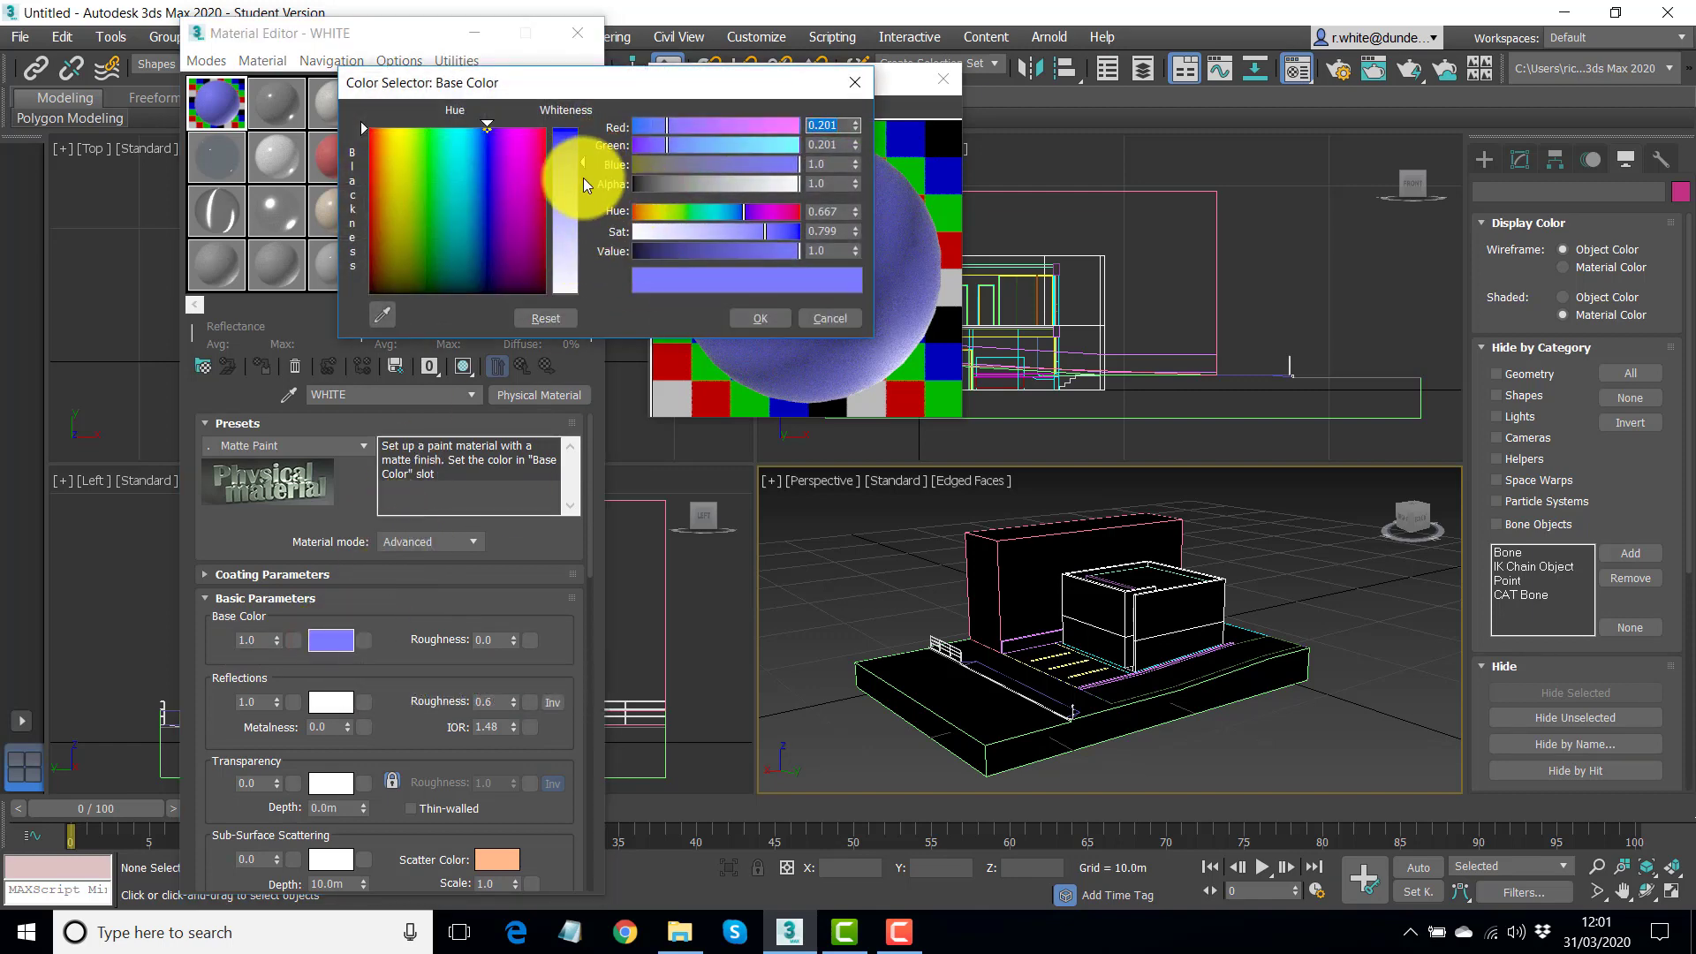
drag(580, 164, 581, 295)
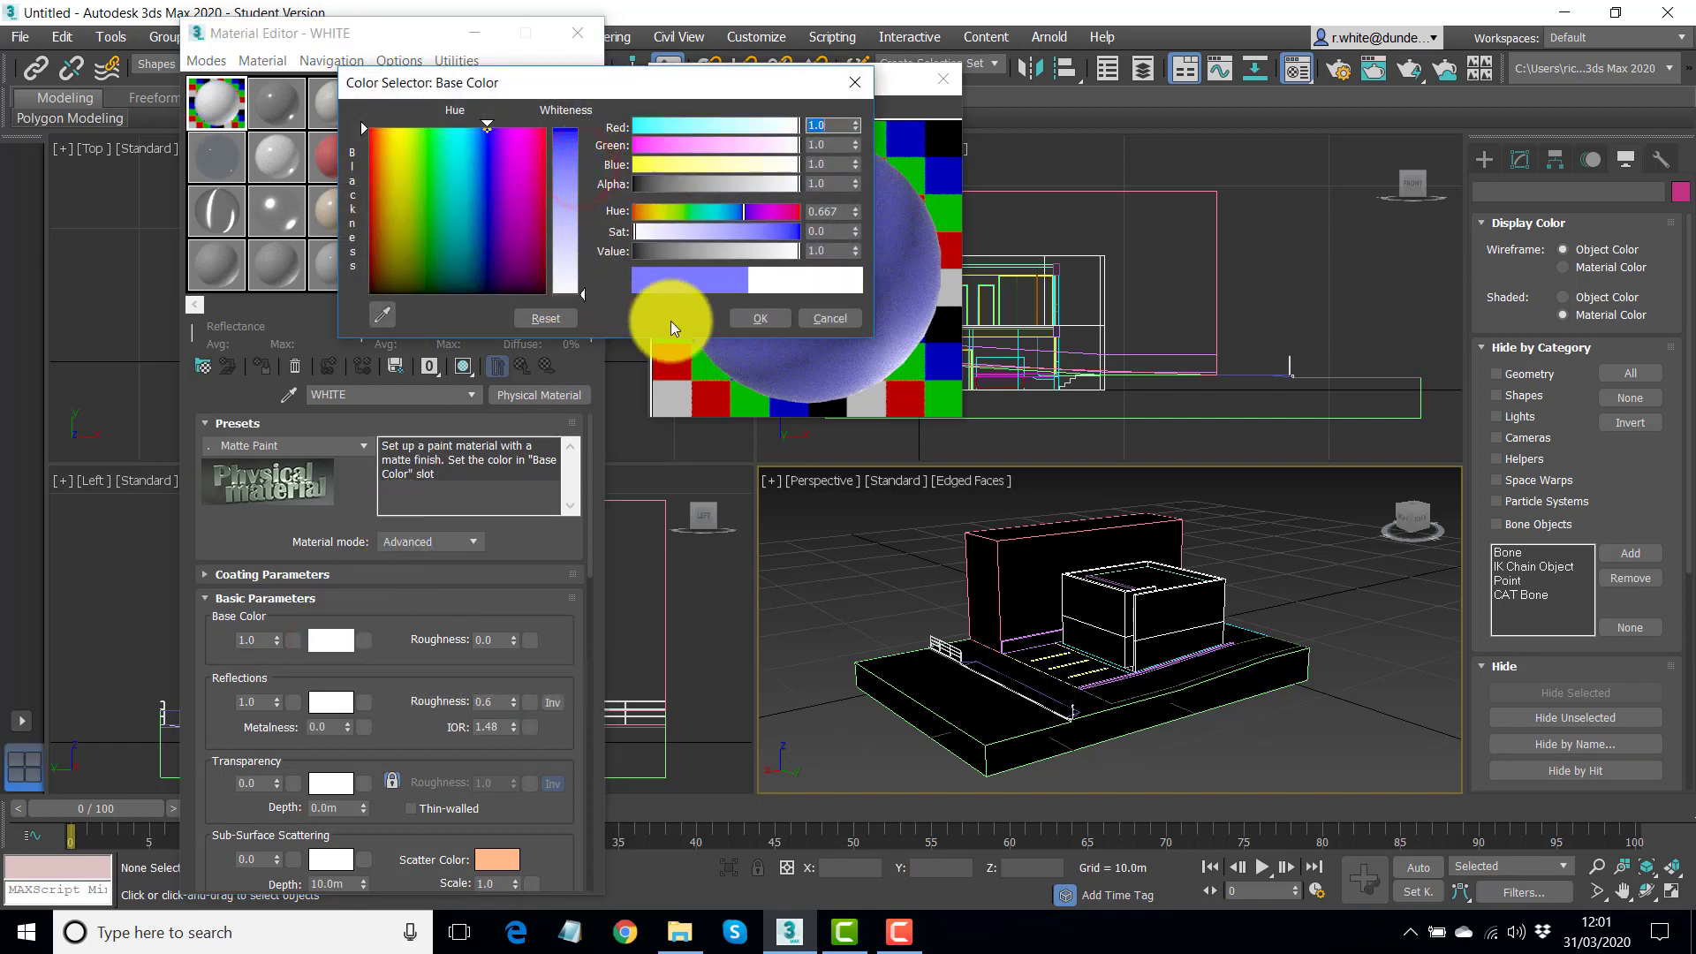
click(760, 317)
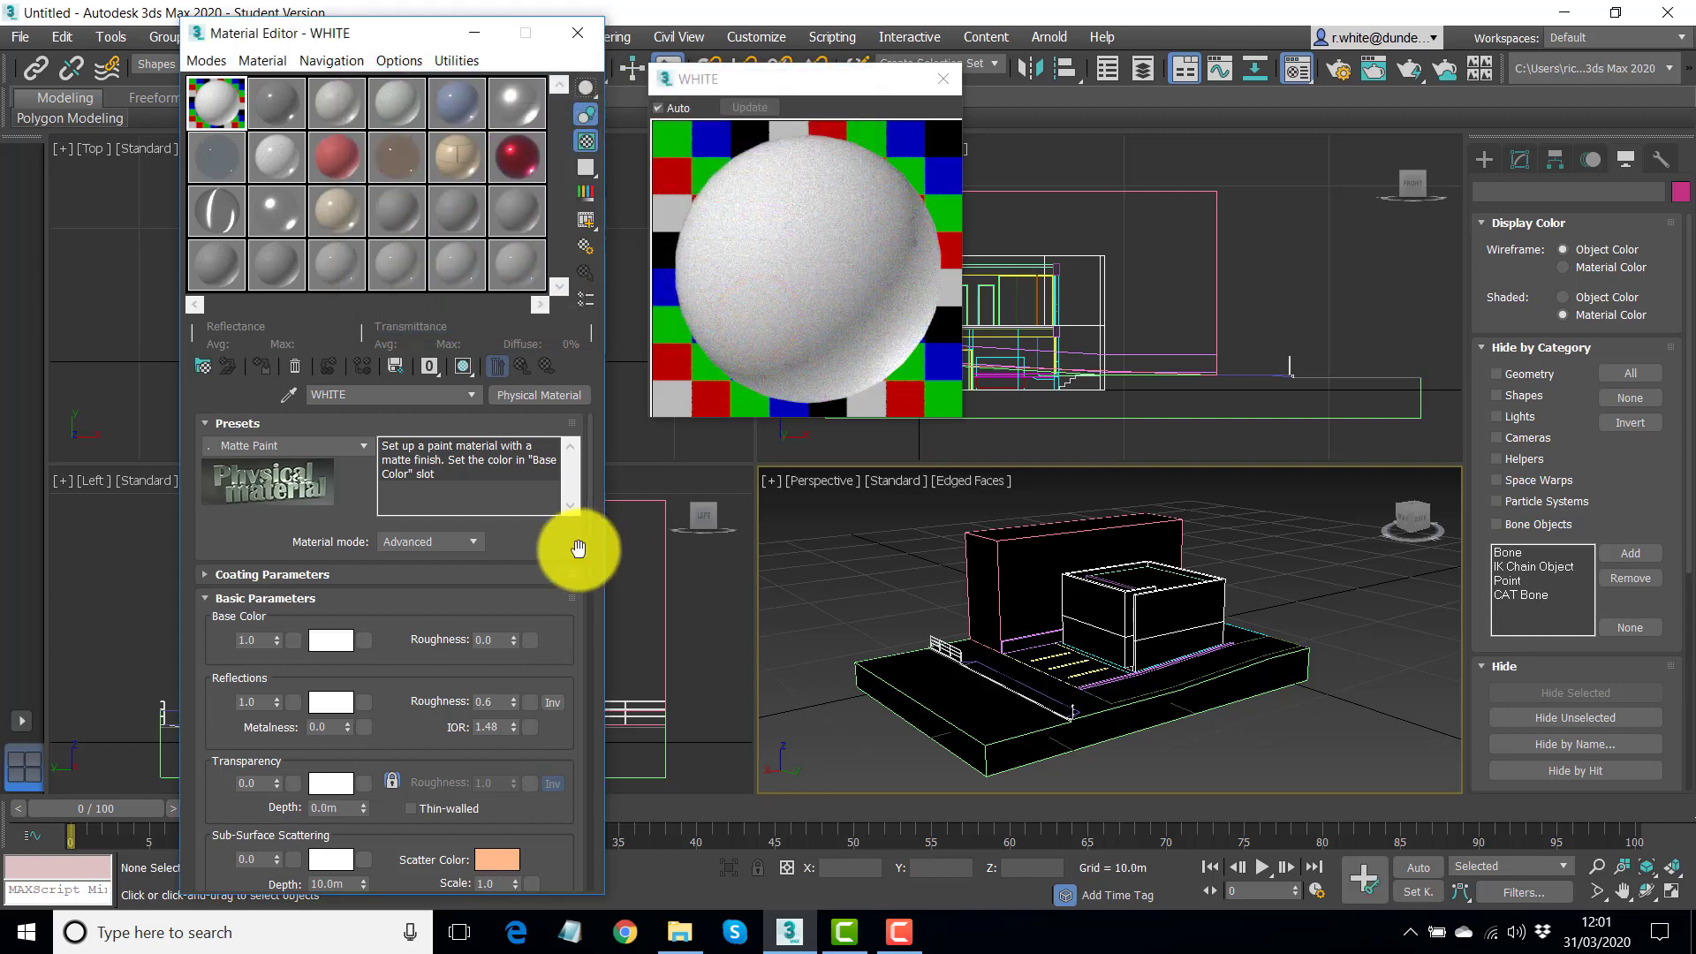
Set both the reflections weight and reflection roughness to 0.0
click(262, 702)
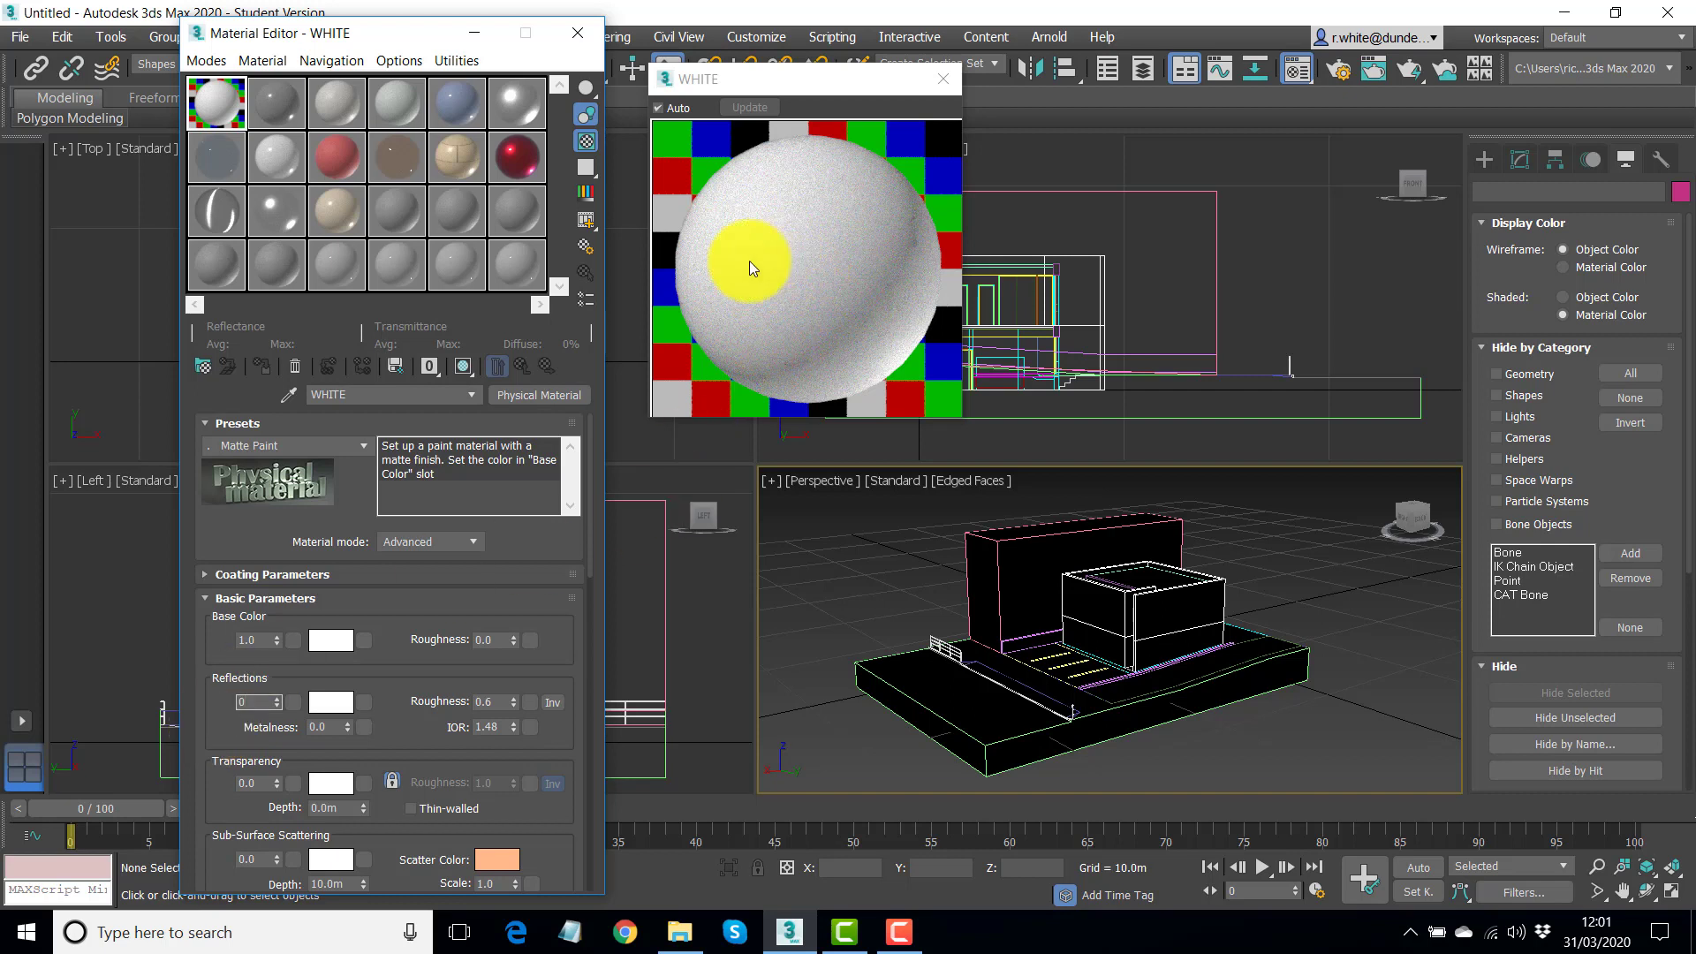
key(Return)
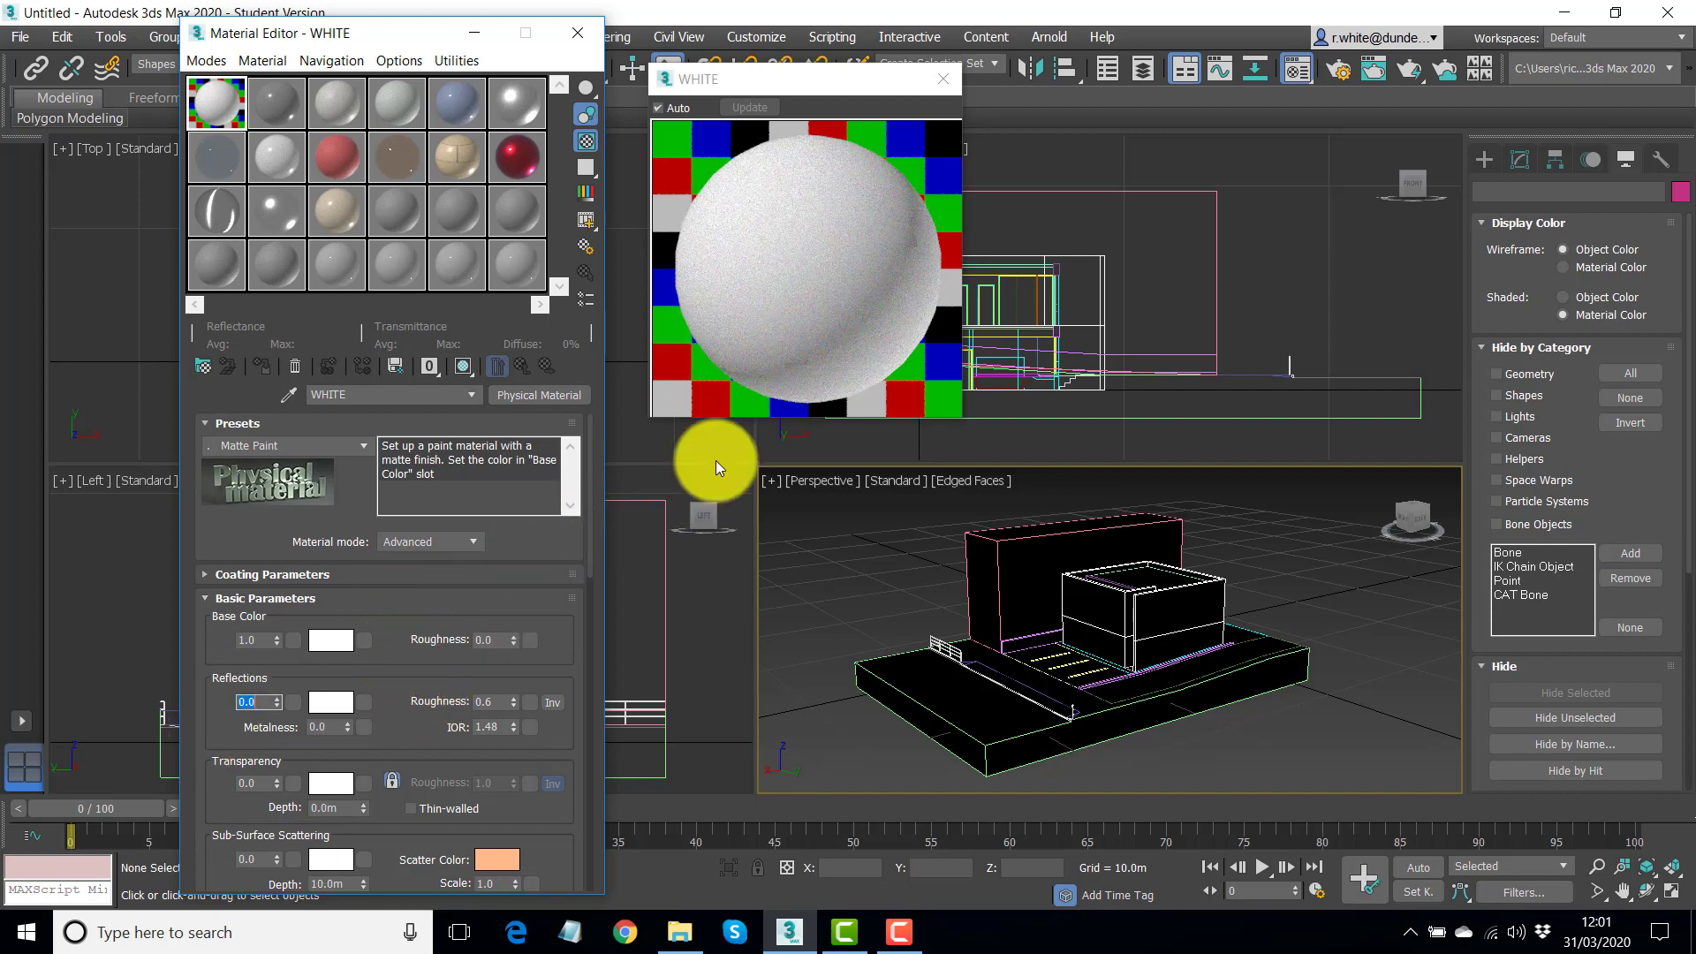
click(492, 702)
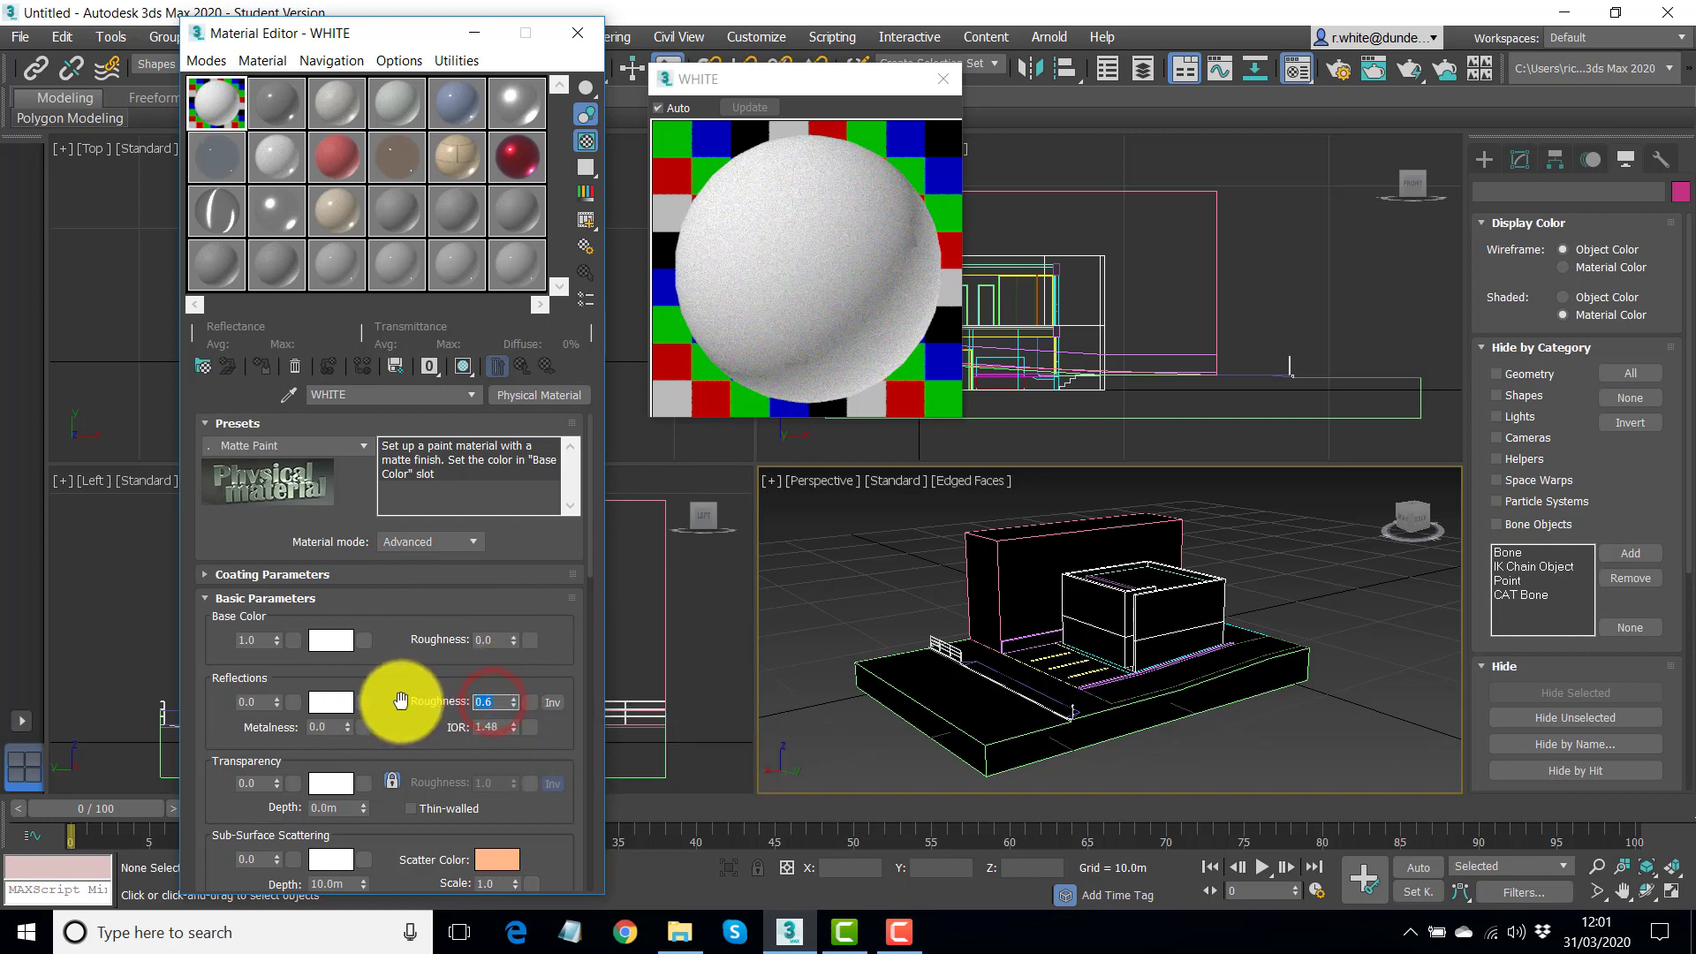
text(0)
key(Return)
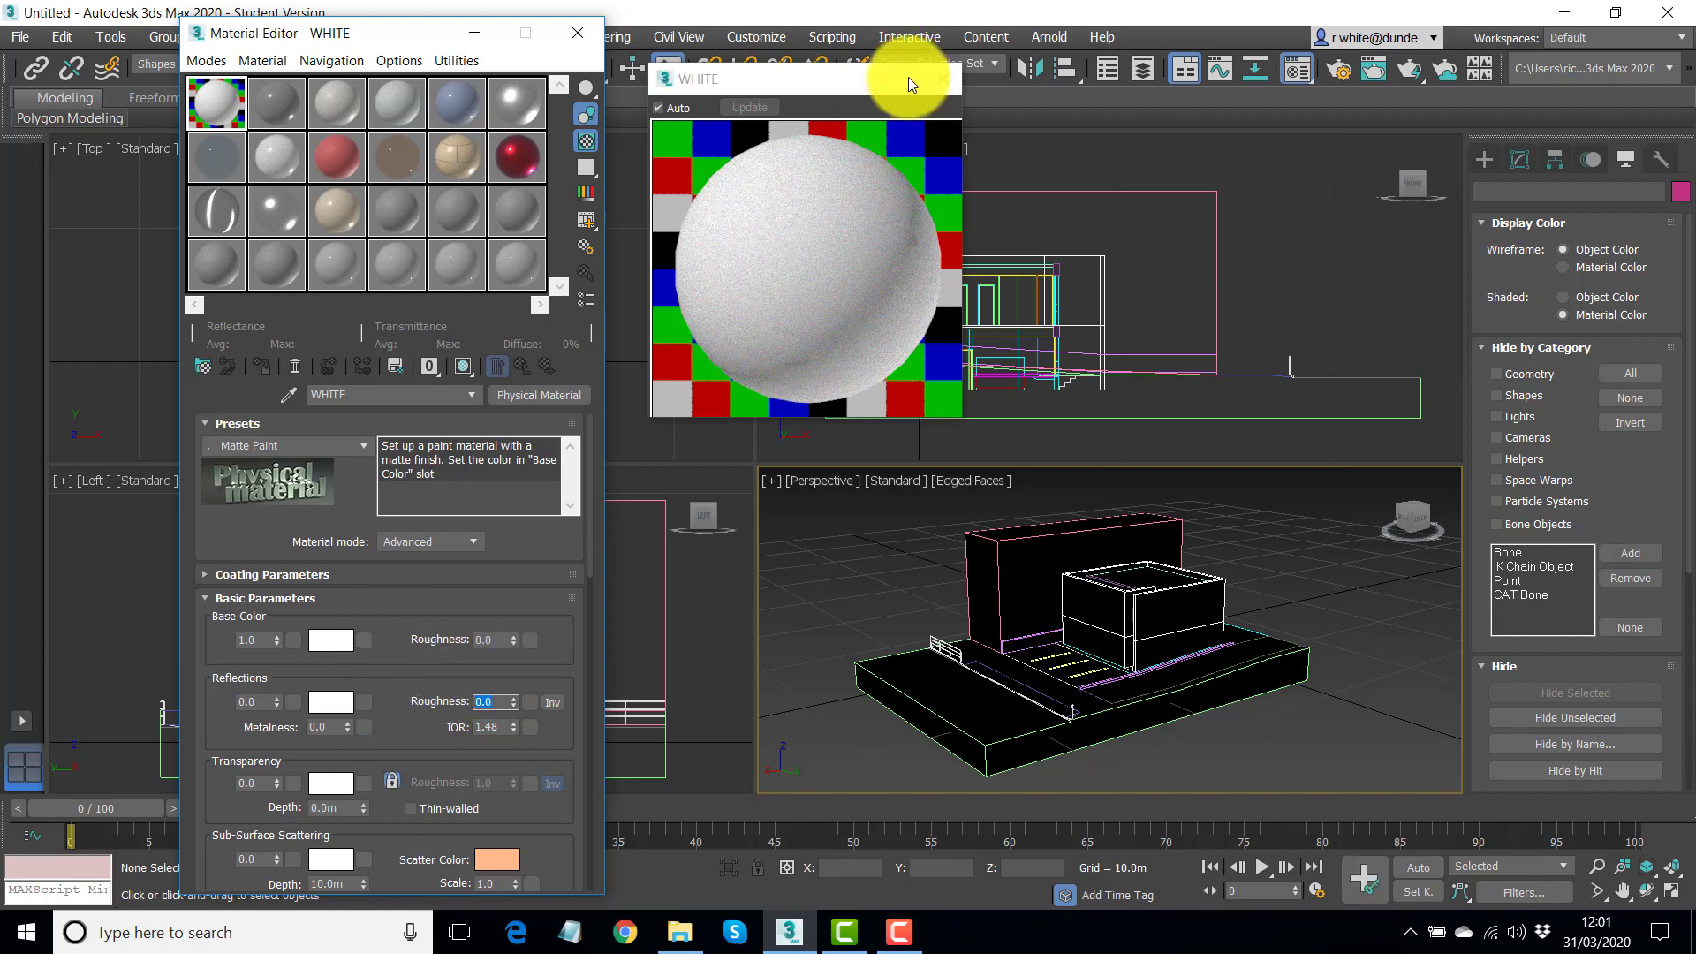
click(941, 81)
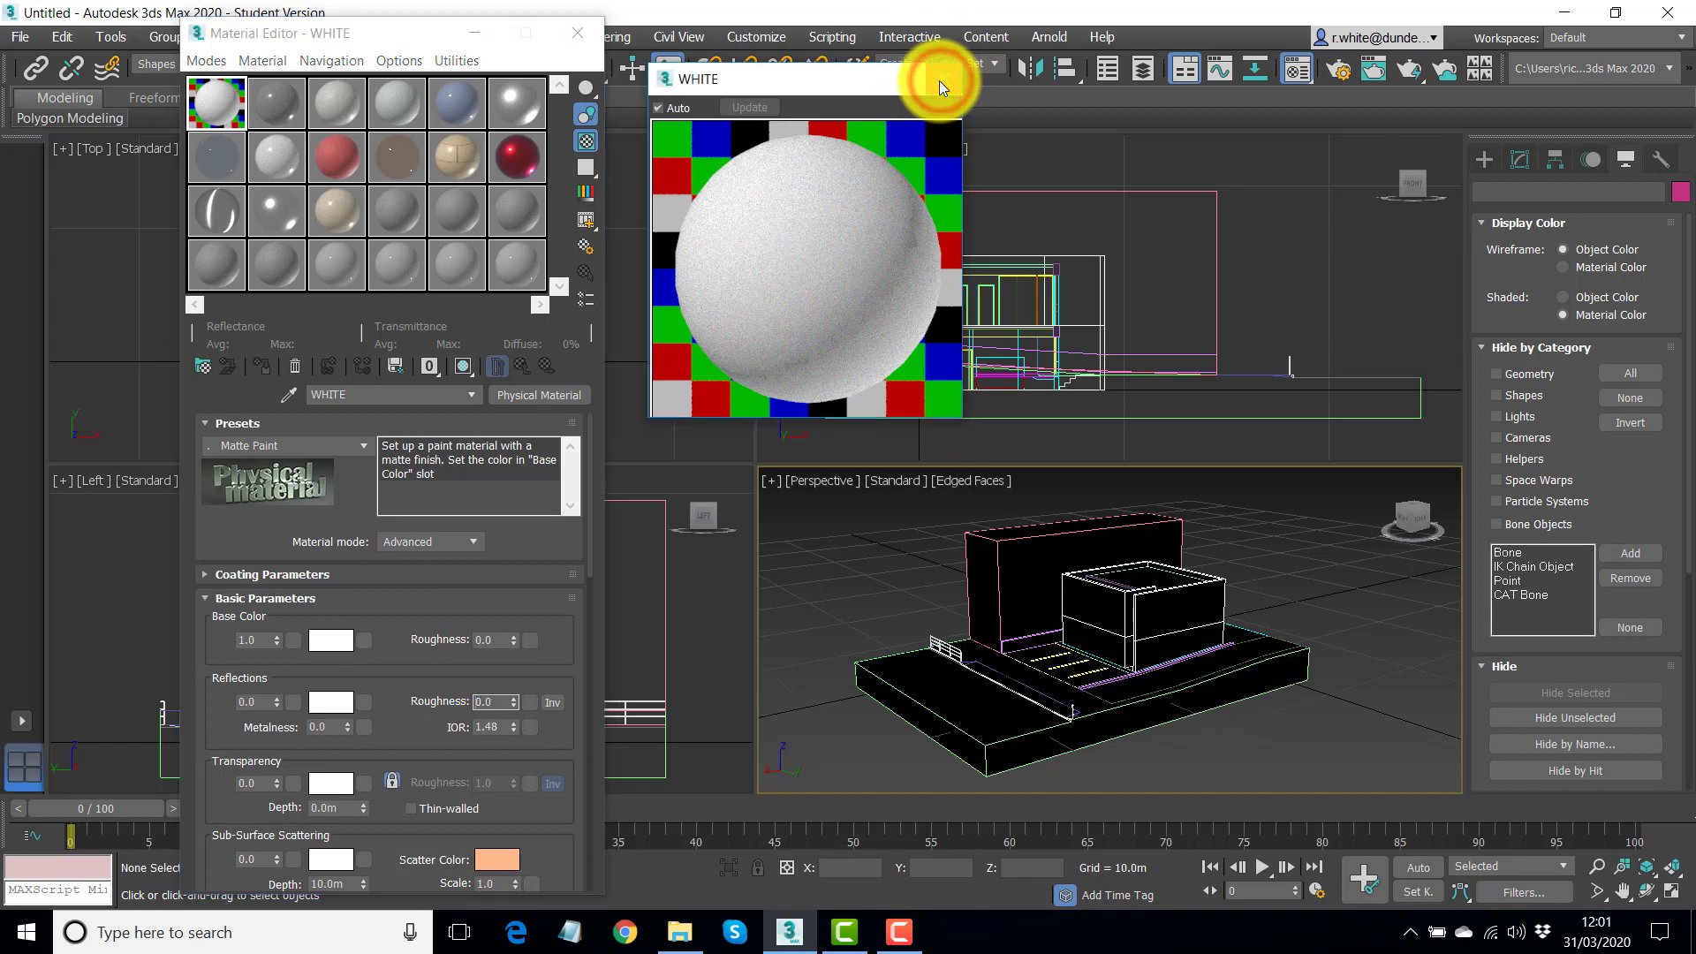
Set the Selection Filter to All and apply WHITE to the SI_BUILD block and front slab
click(940, 82)
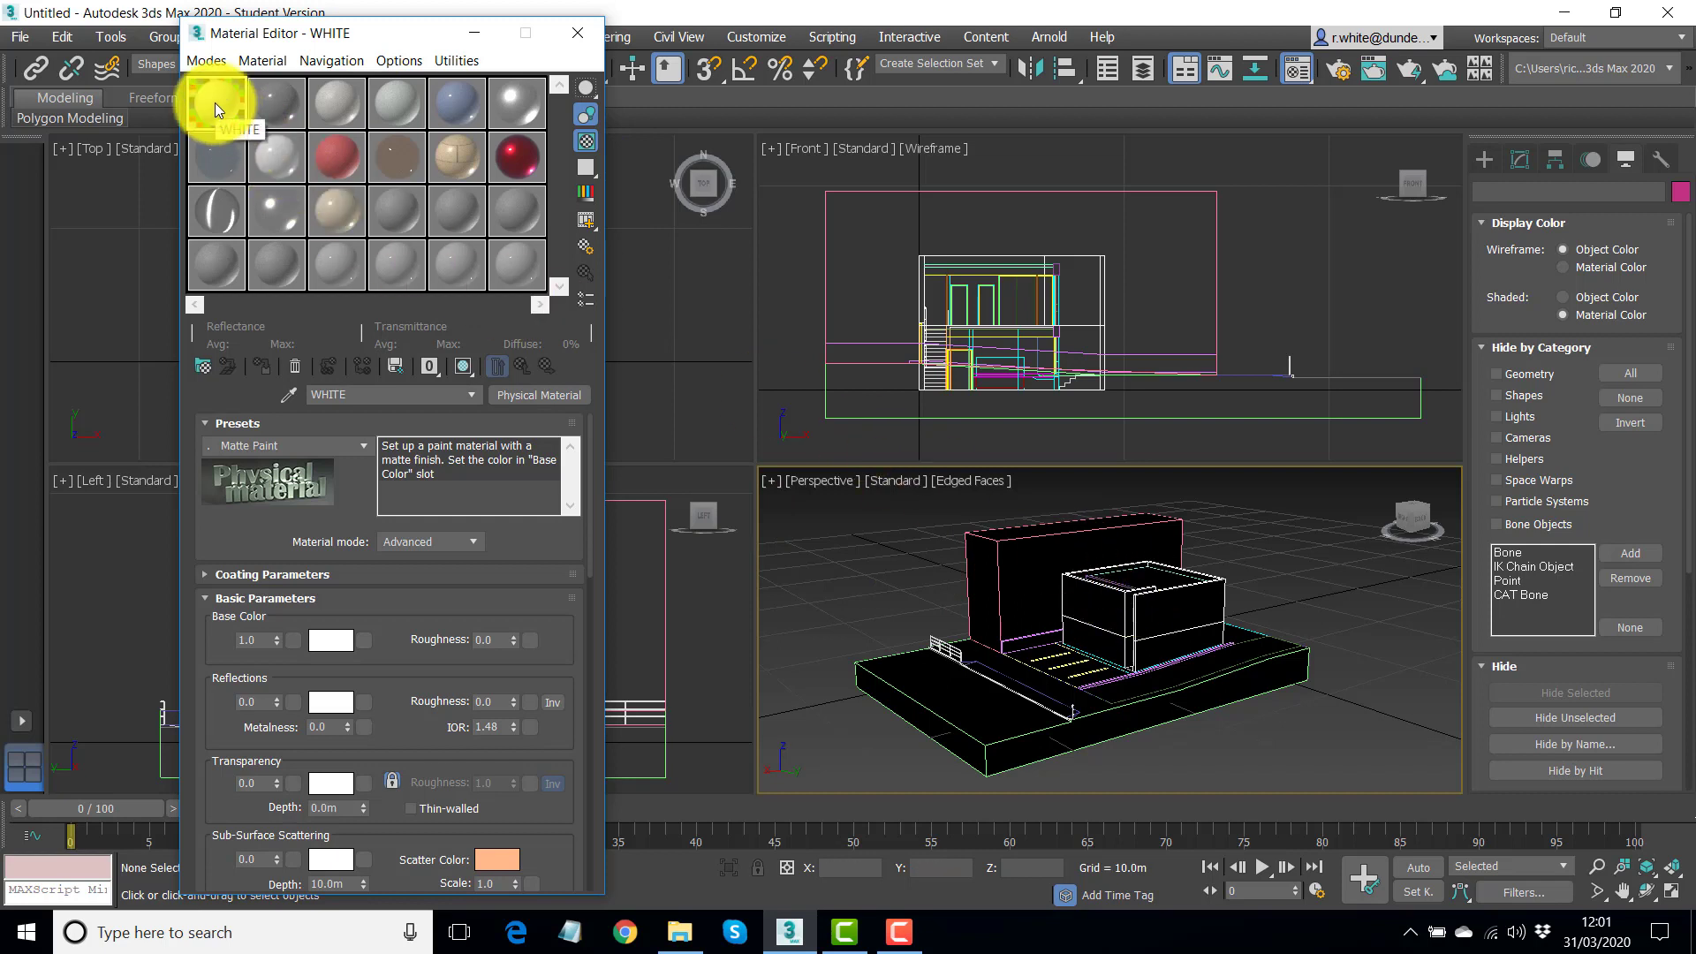
mouse_move(215, 103)
mouse_down()
mouse_move(959, 693)
mouse_move(594, 265)
mouse_move(329, 30)
mouse_move(610, 26)
mouse_move(574, 23)
mouse_up()
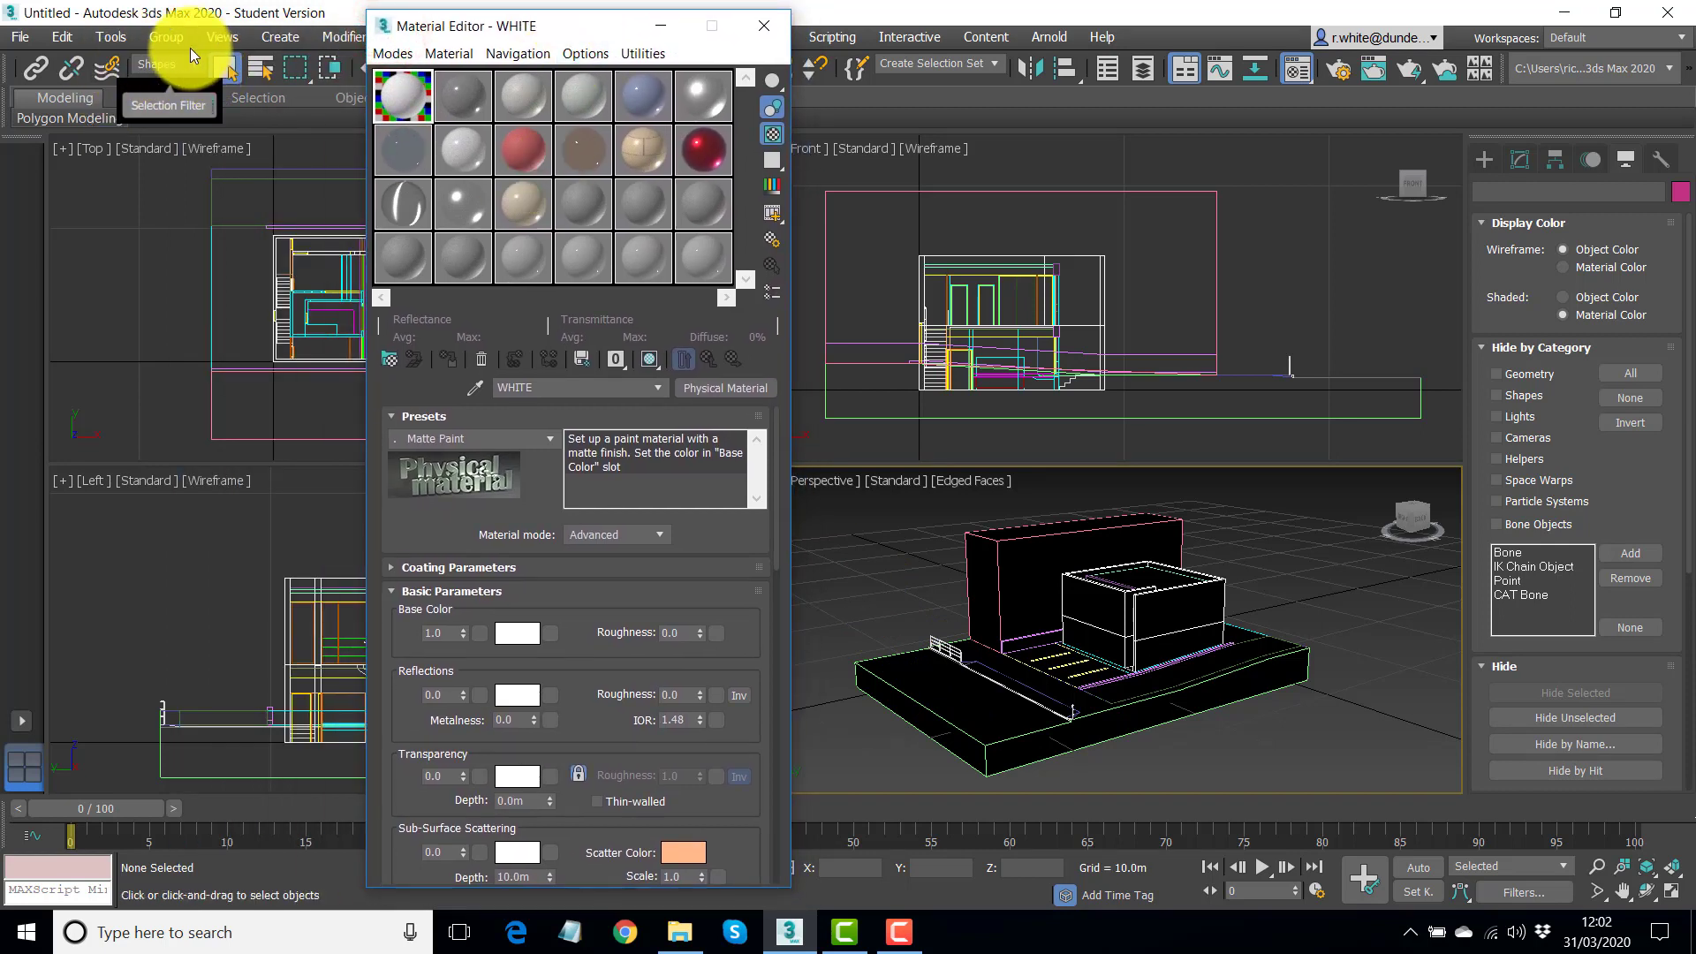
click(191, 62)
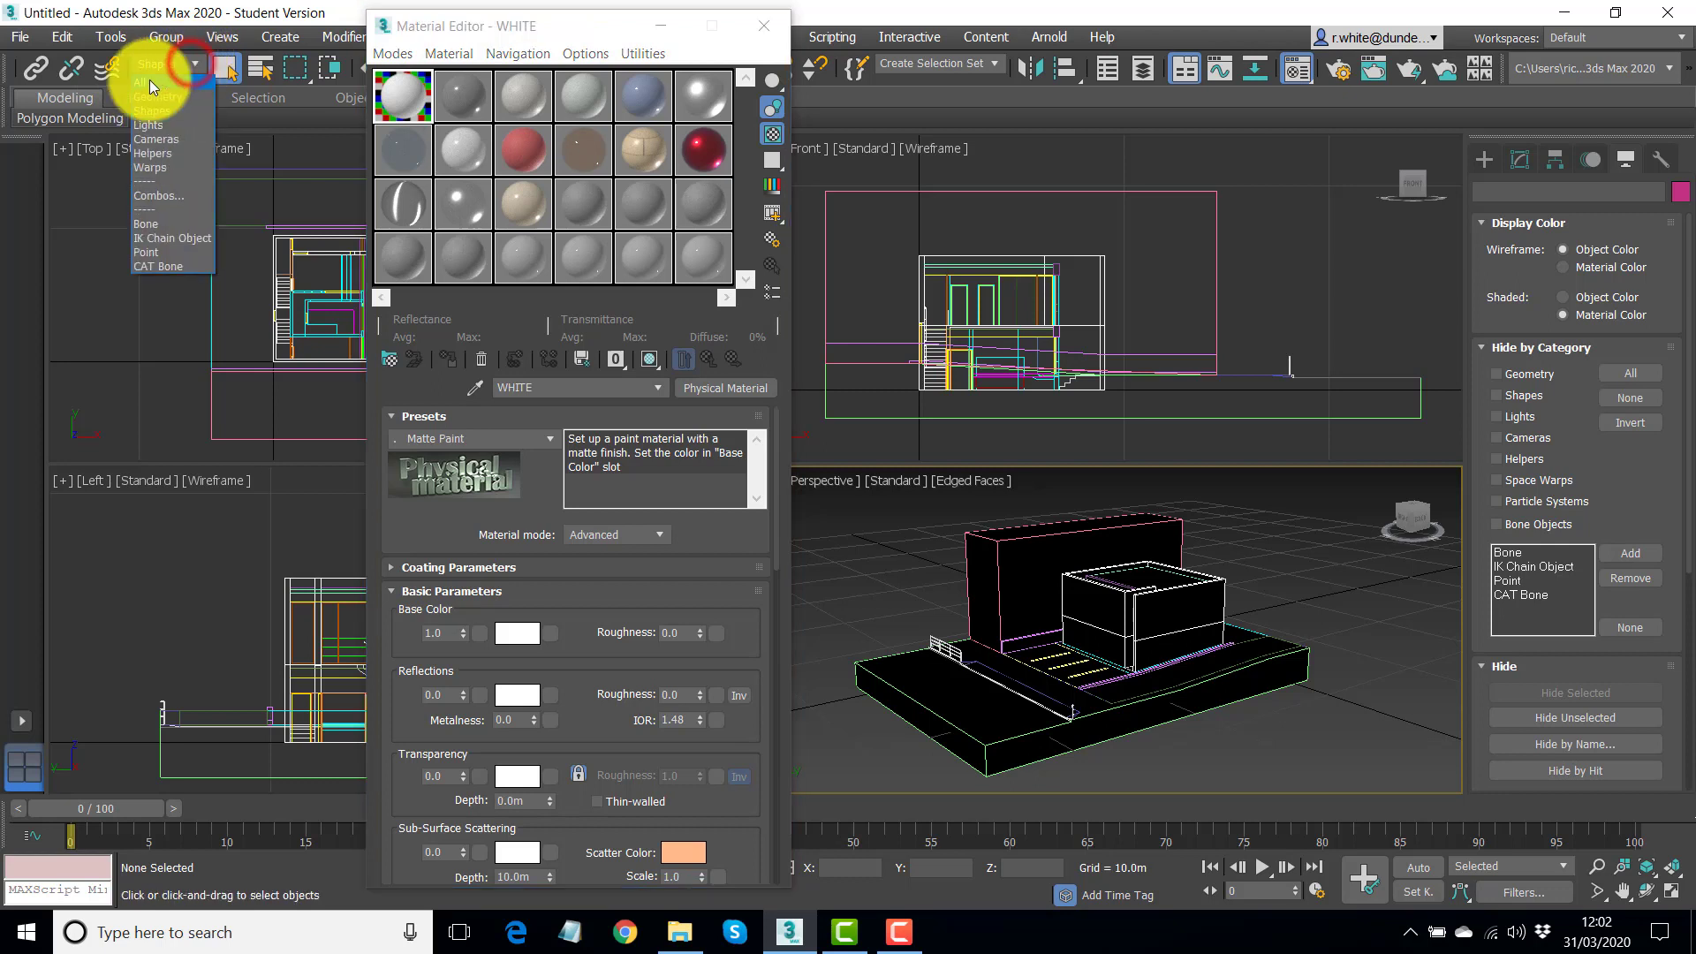
click(143, 82)
drag(494, 25, 363, 20)
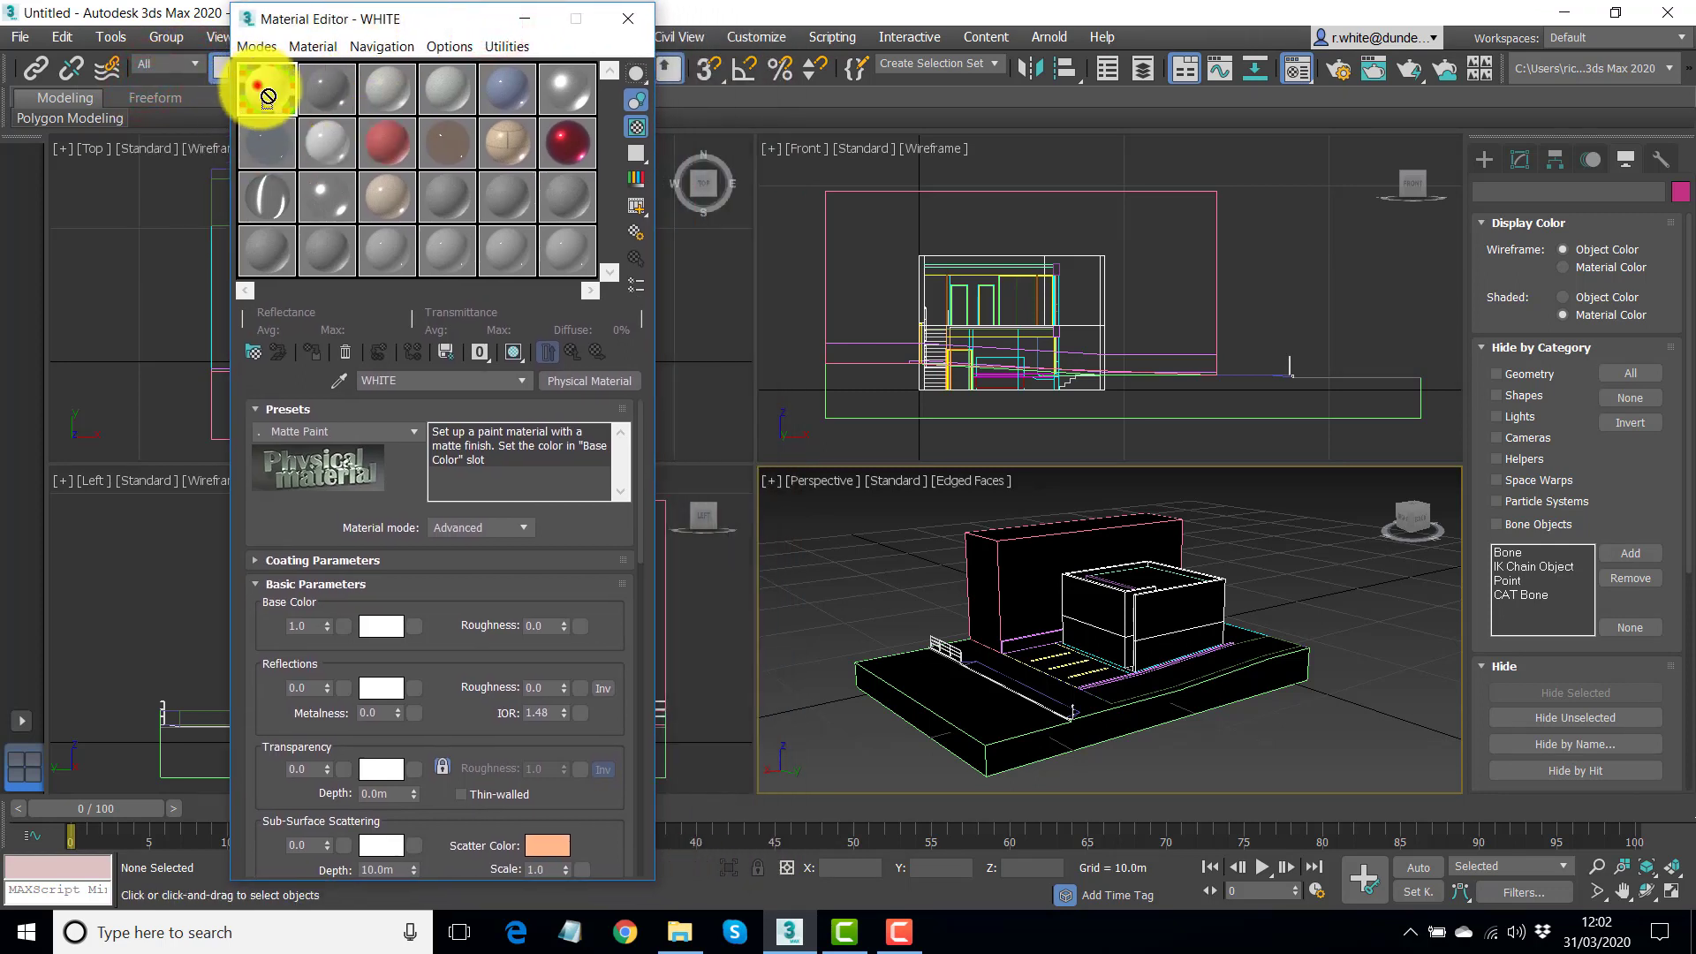
drag(267, 92, 954, 681)
drag(267, 102, 1005, 560)
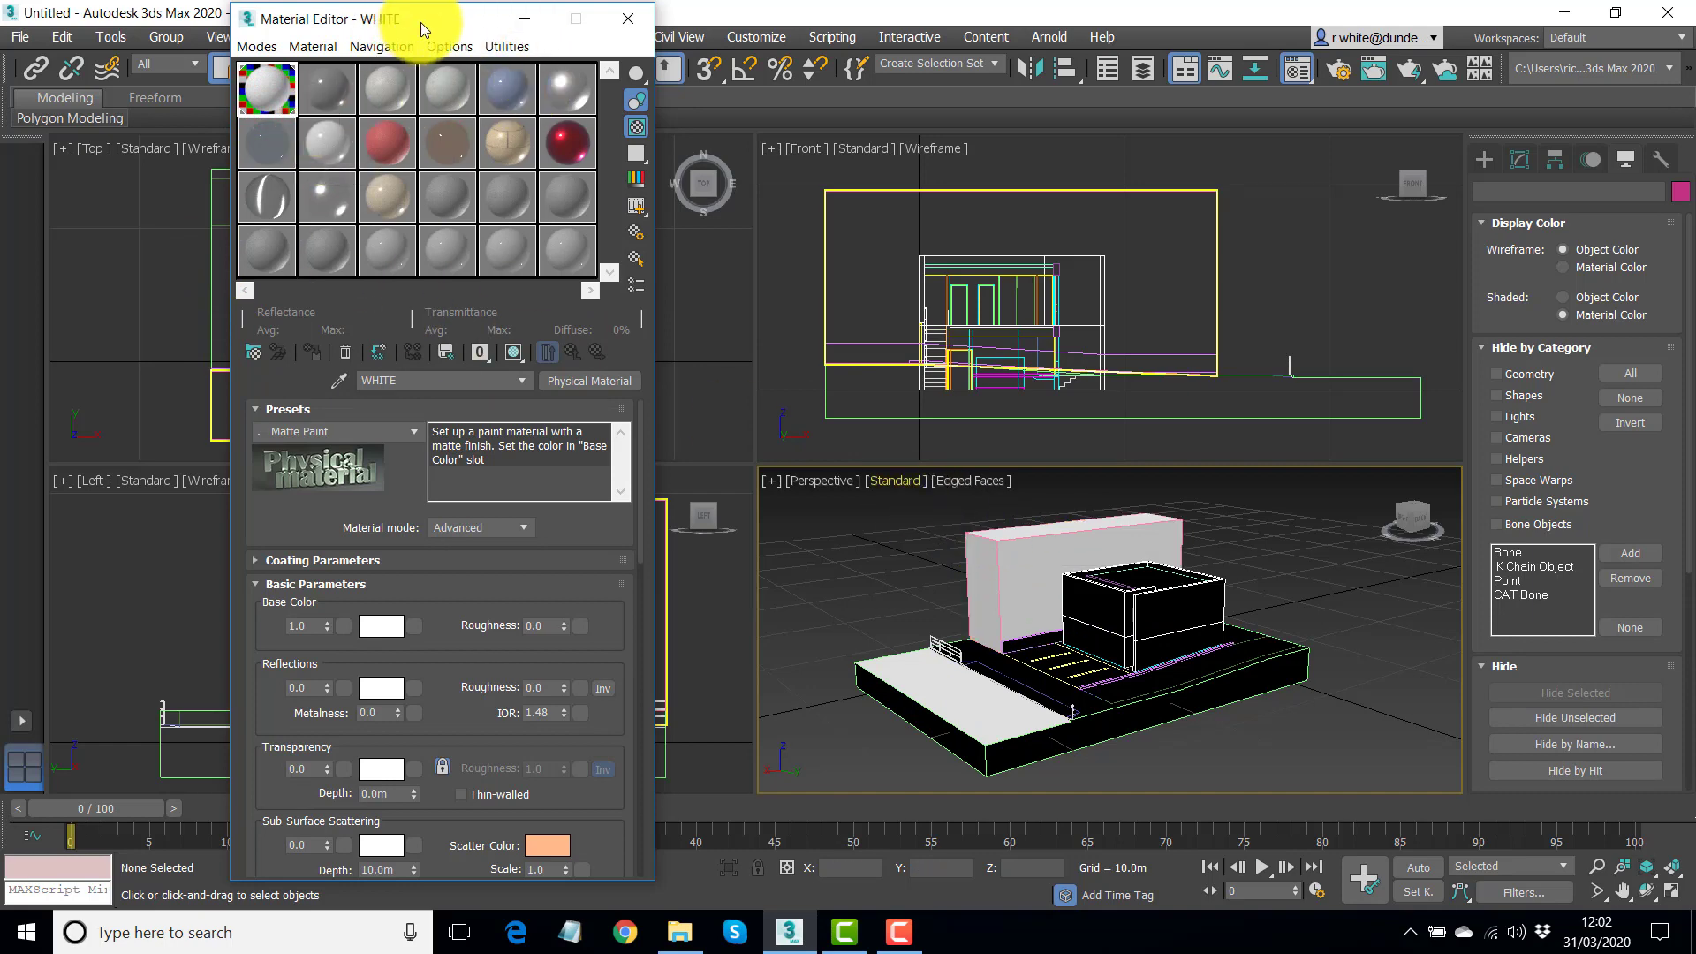
Move the material editor aside and open the Select From Scene object list
drag(417, 23, 299, 200)
click(261, 66)
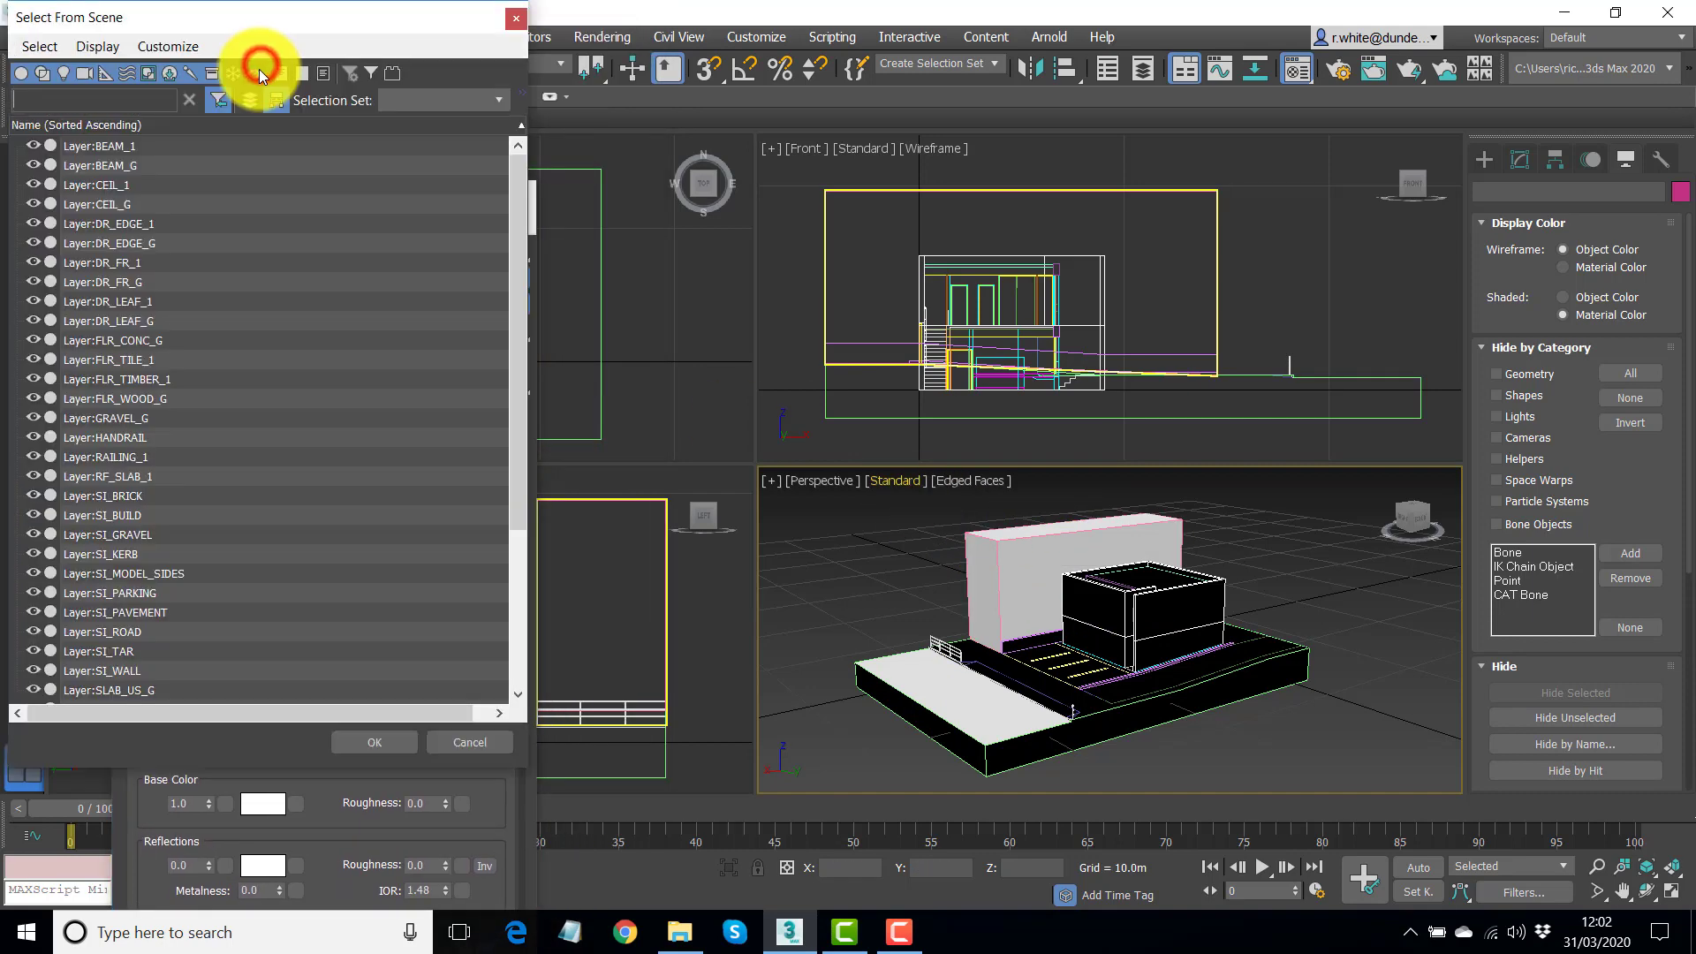
mouse_move(522, 218)
mouse_down()
mouse_move(509, 480)
mouse_move(508, 219)
mouse_up()
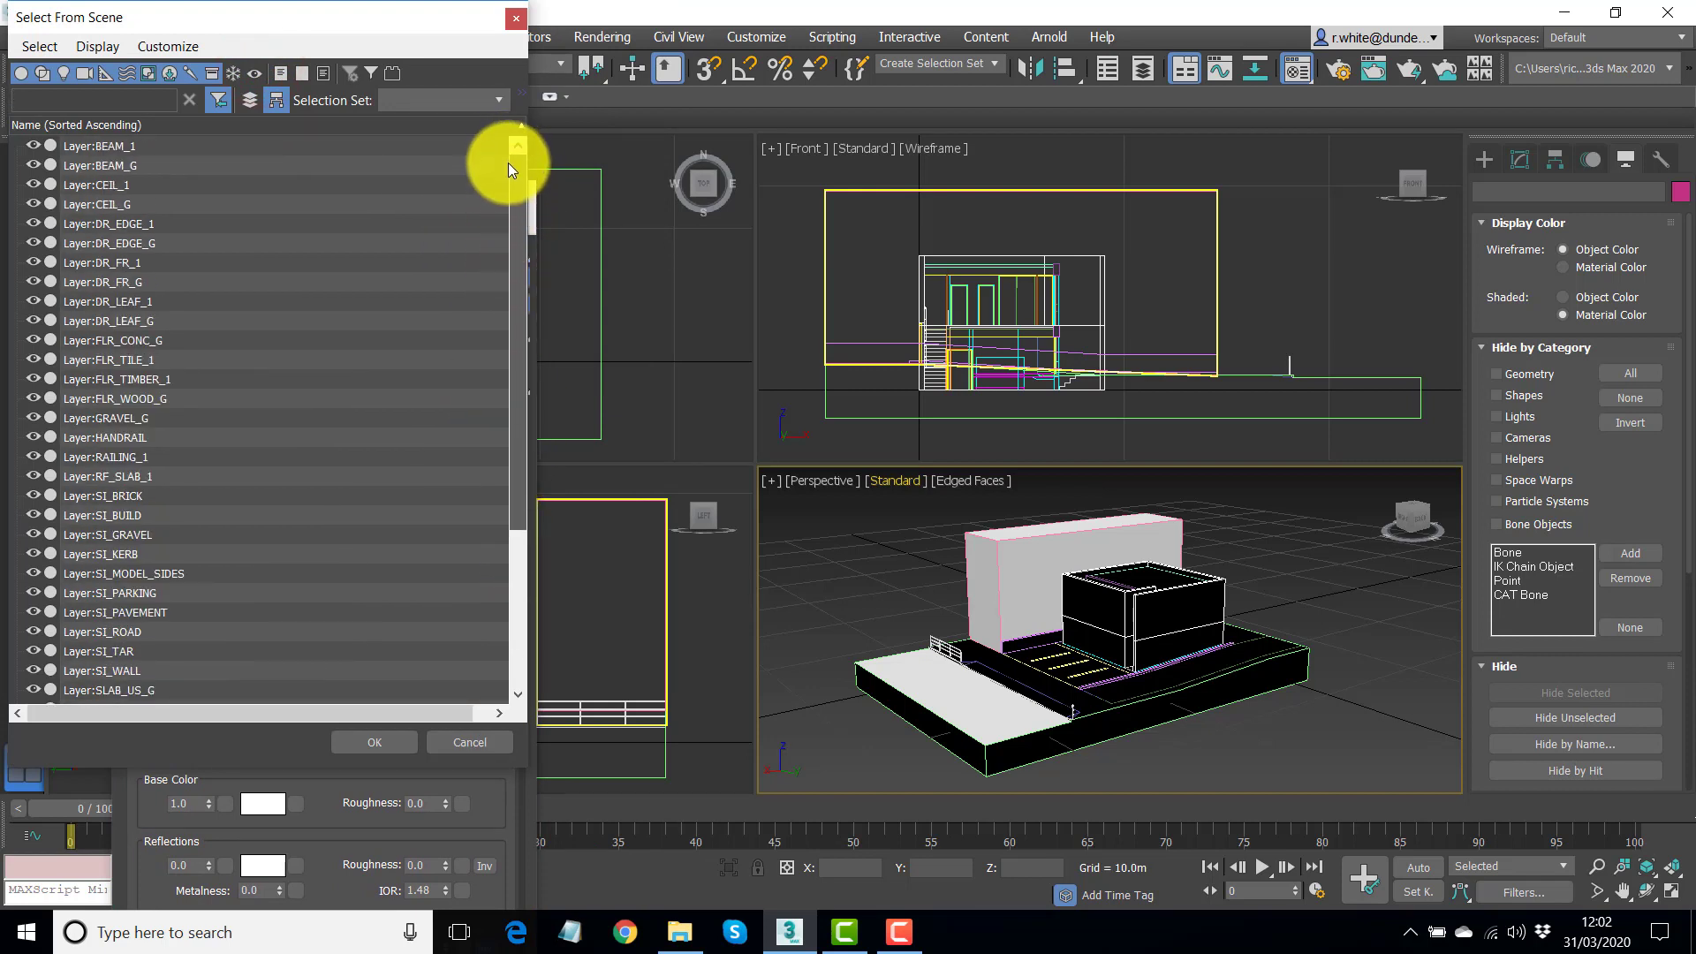
drag(509, 159, 541, 401)
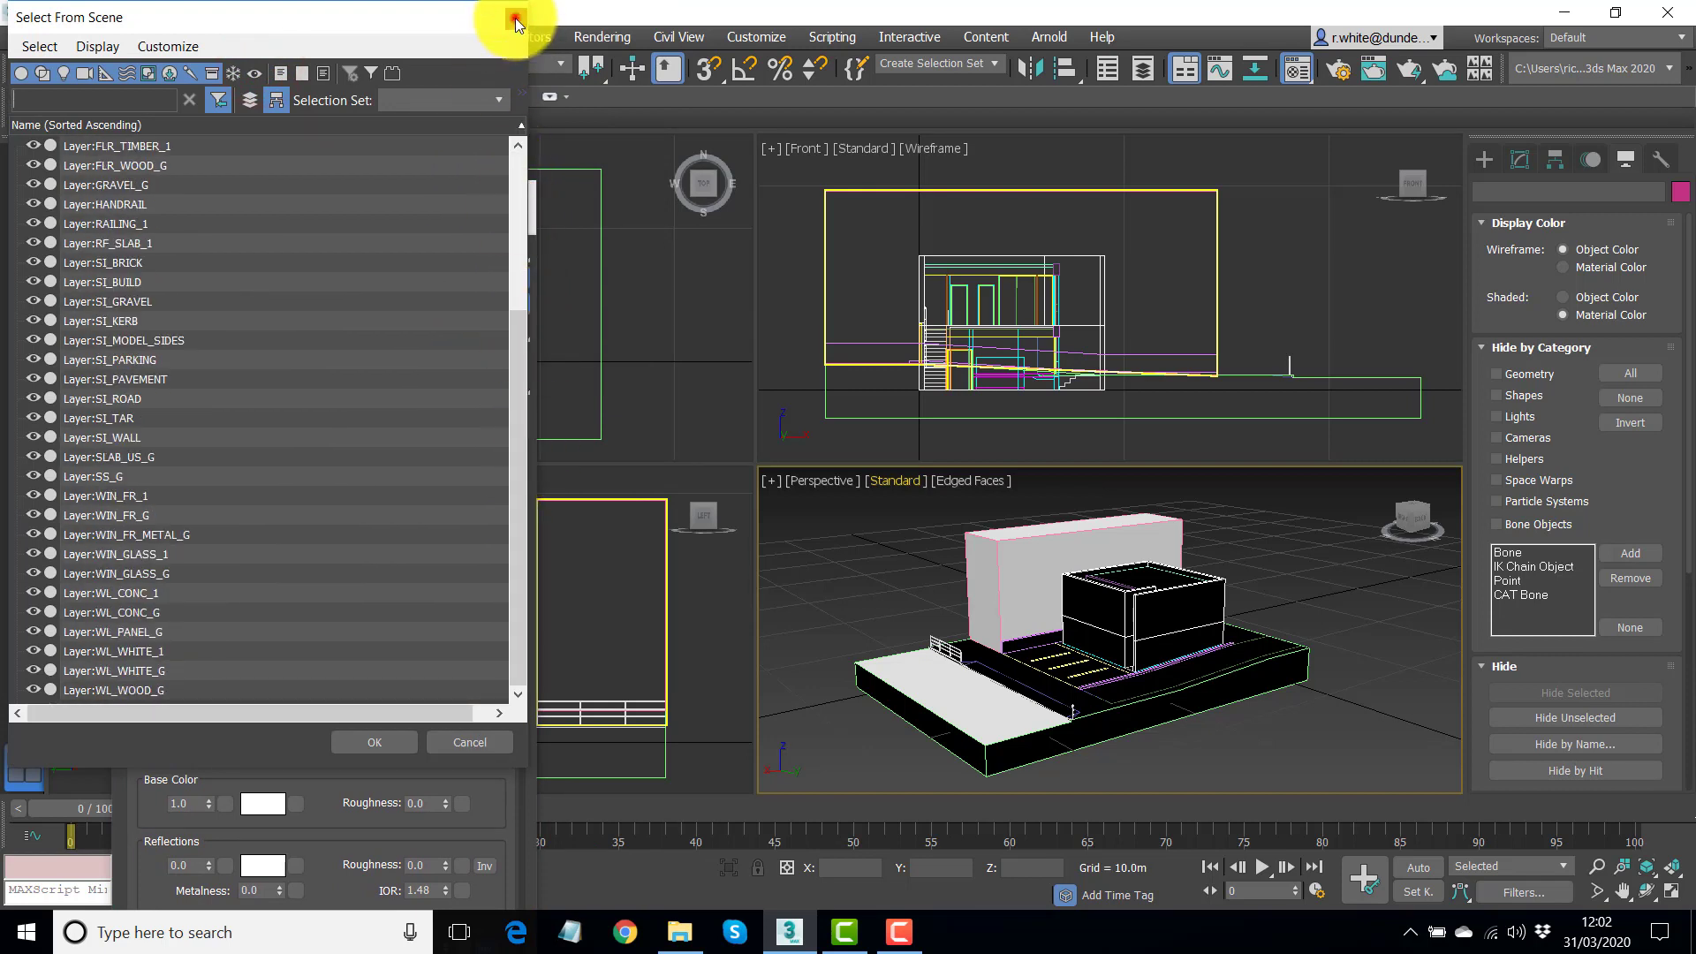
Assign WHITE to the four crossing-selected base objects, then marquee-select all 41 model objects
click(516, 18)
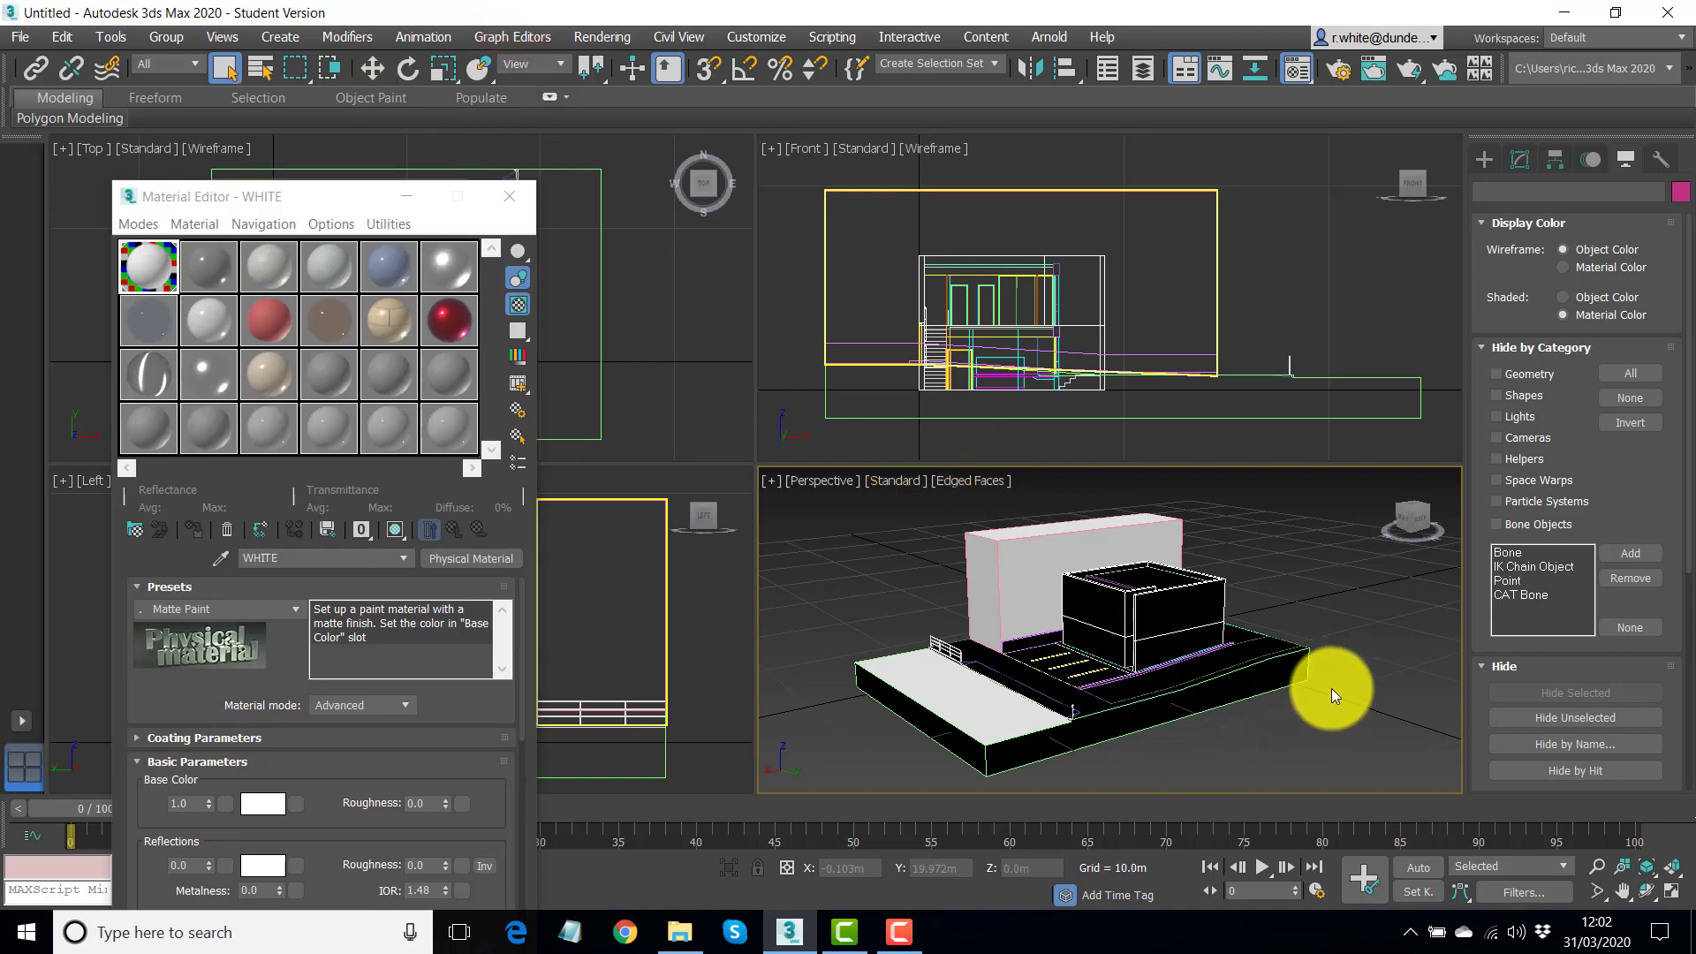
drag(1263, 702, 1246, 719)
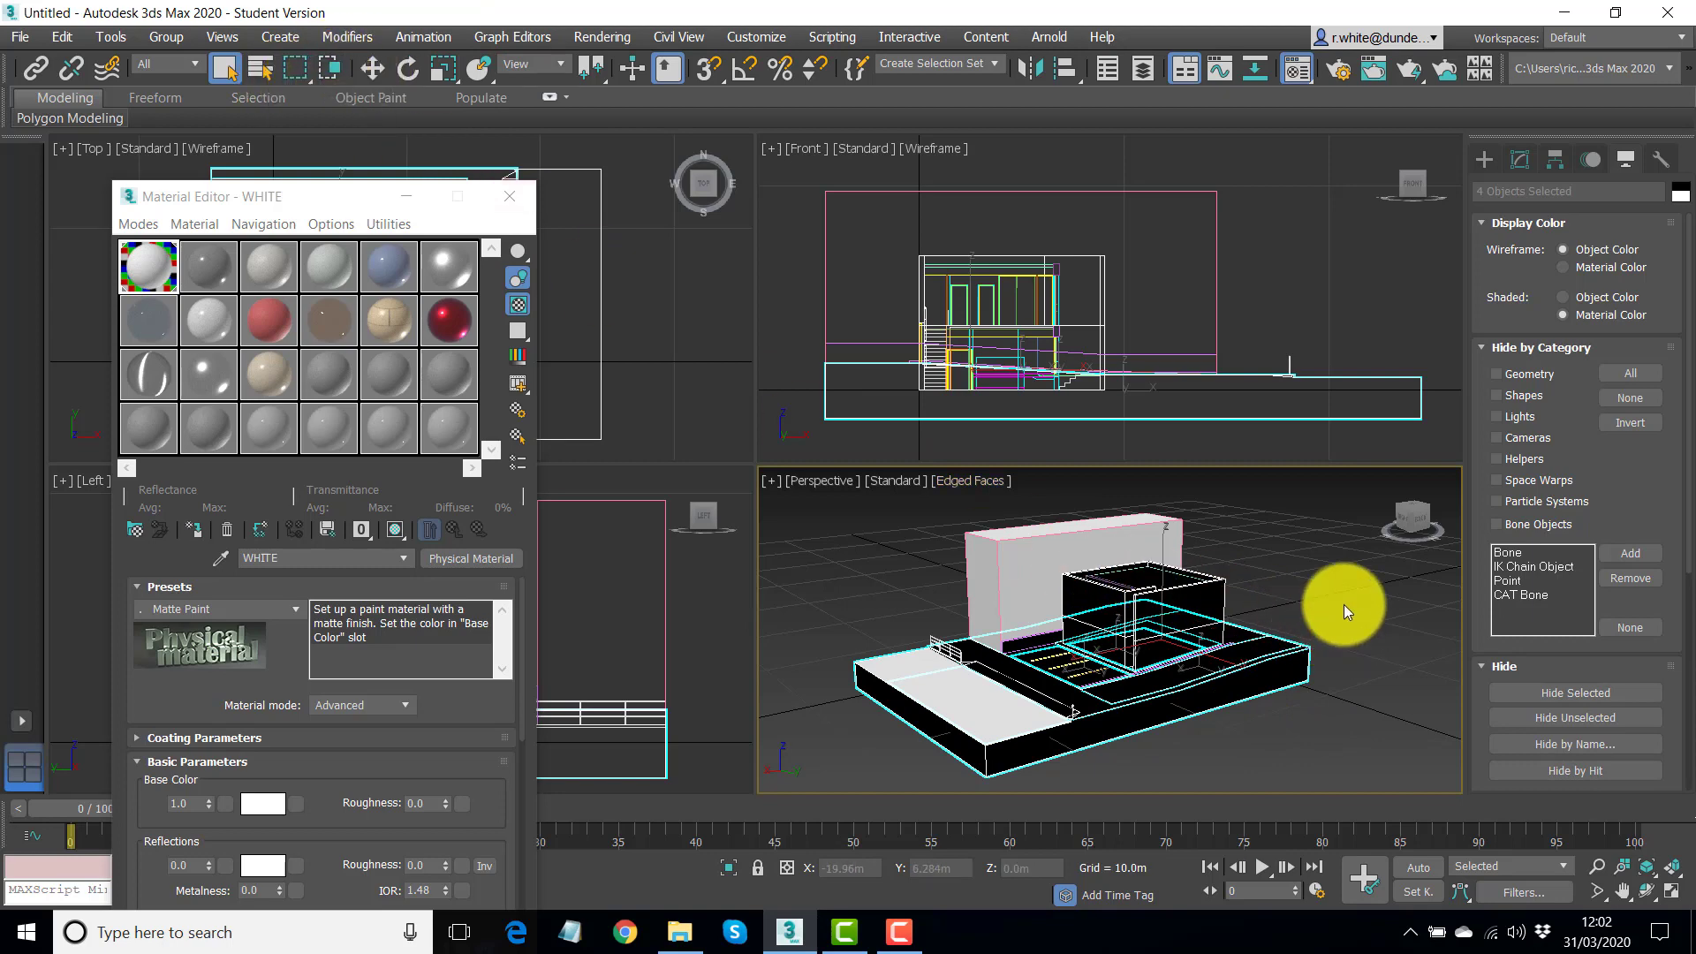
drag(1363, 594, 1250, 728)
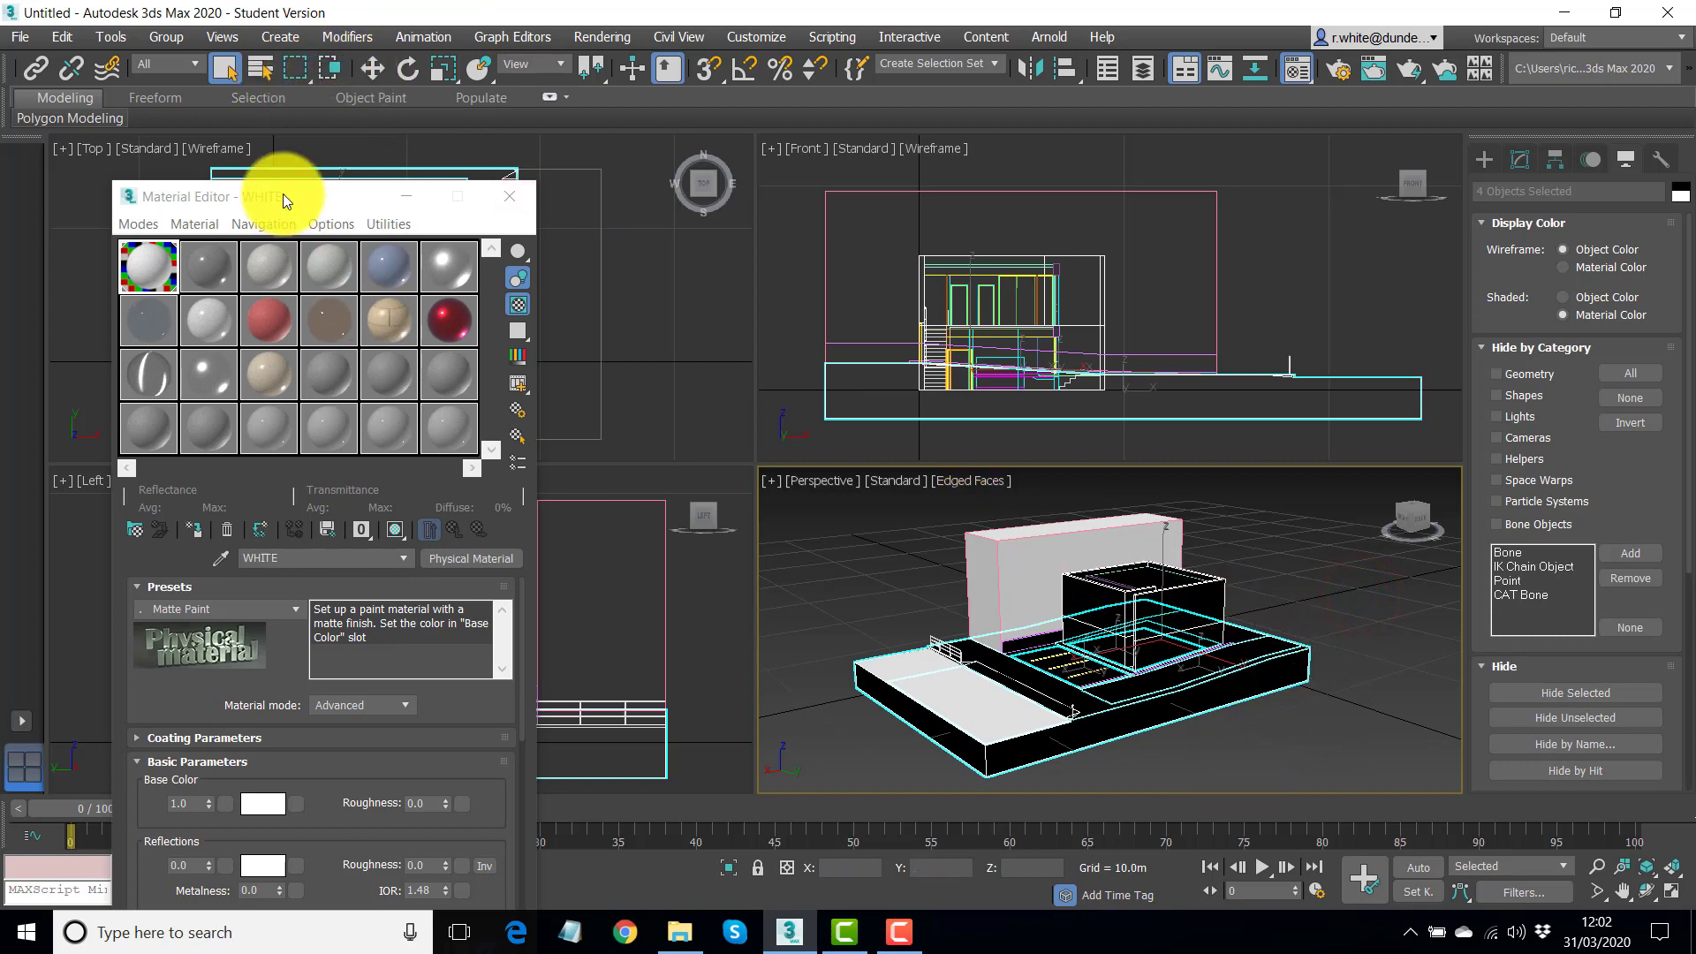
drag(303, 198, 415, 35)
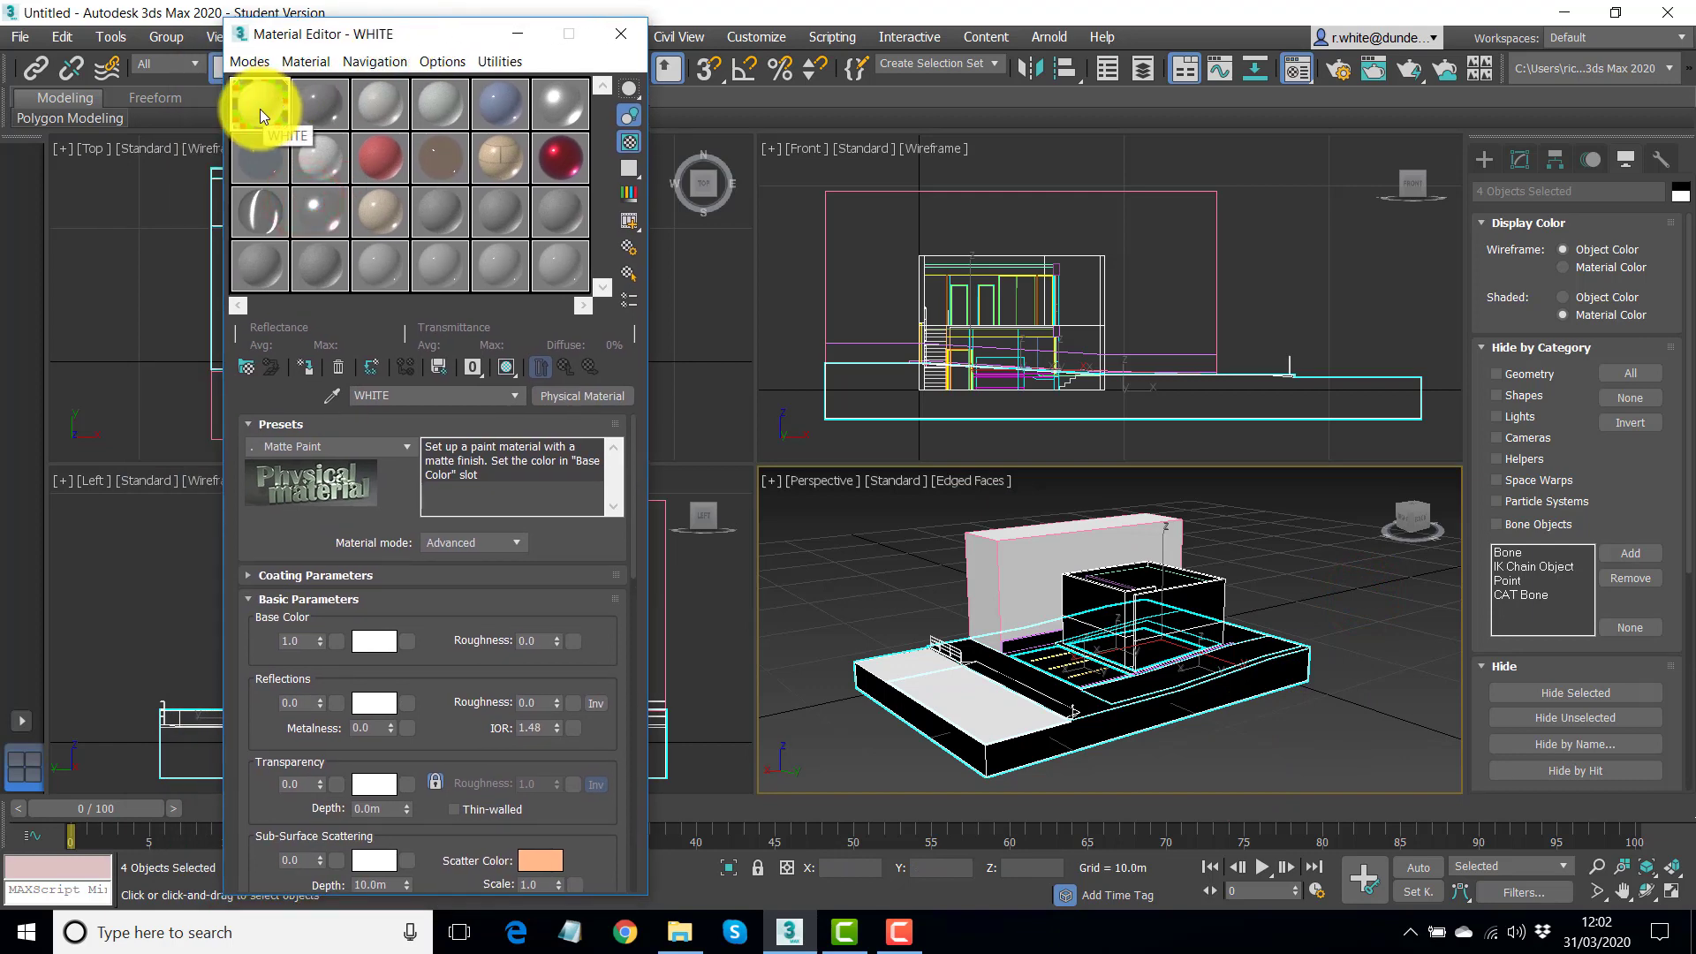
drag(260, 109, 1261, 643)
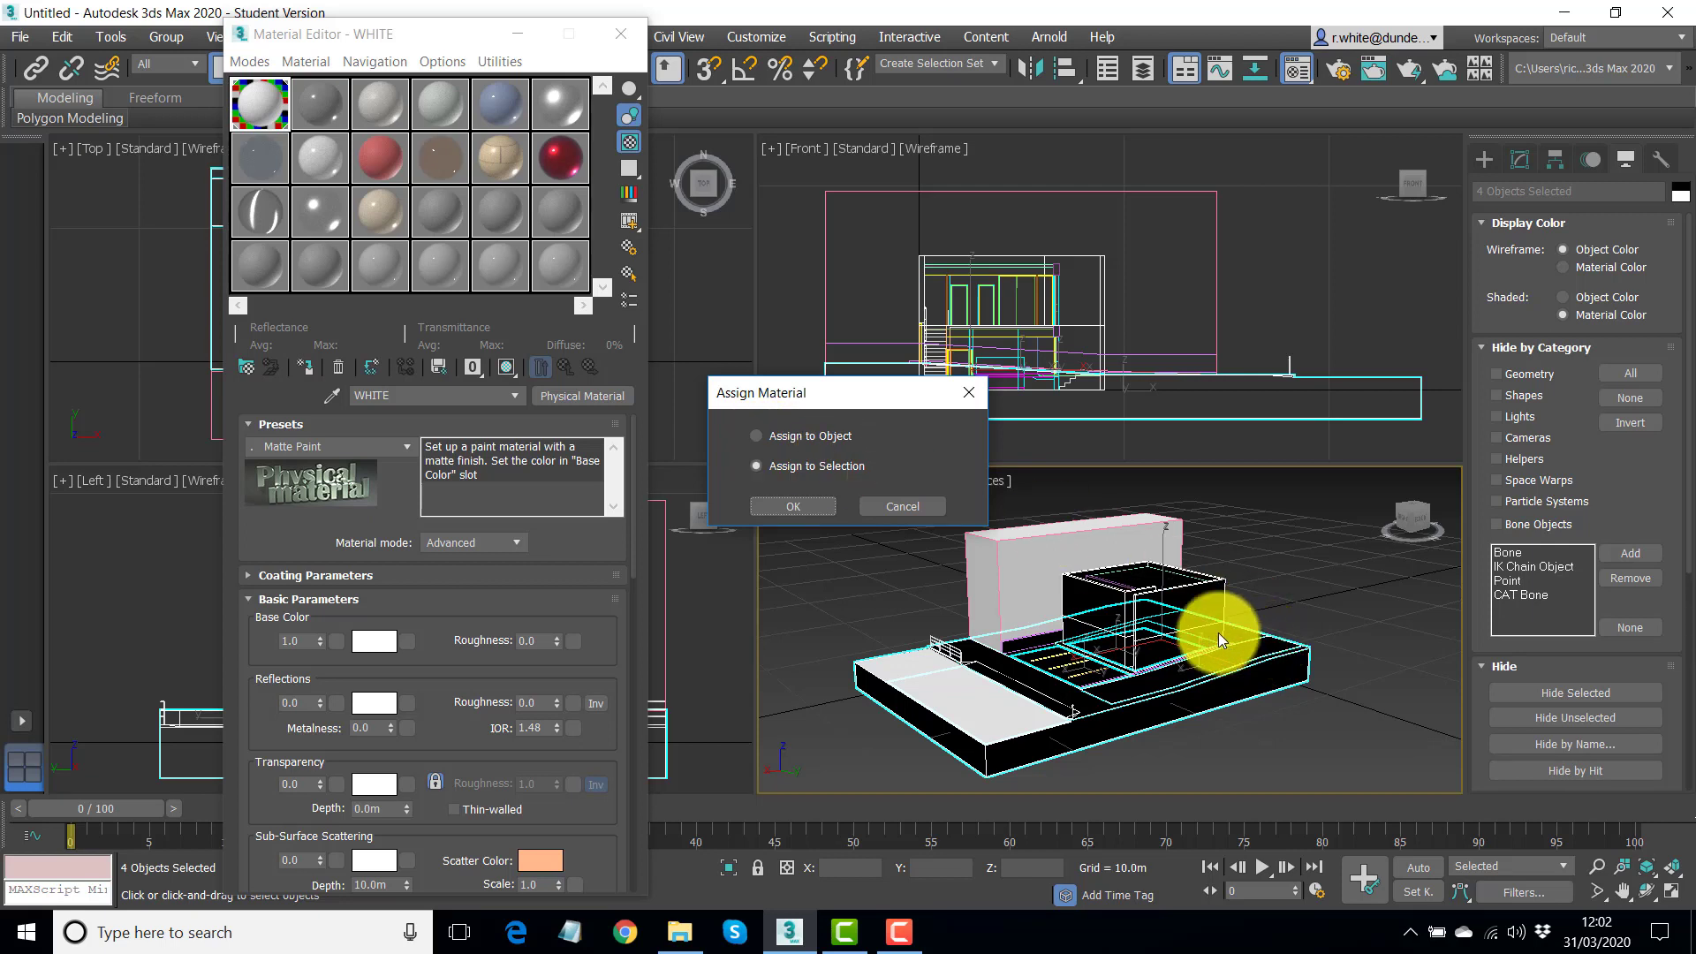
click(791, 505)
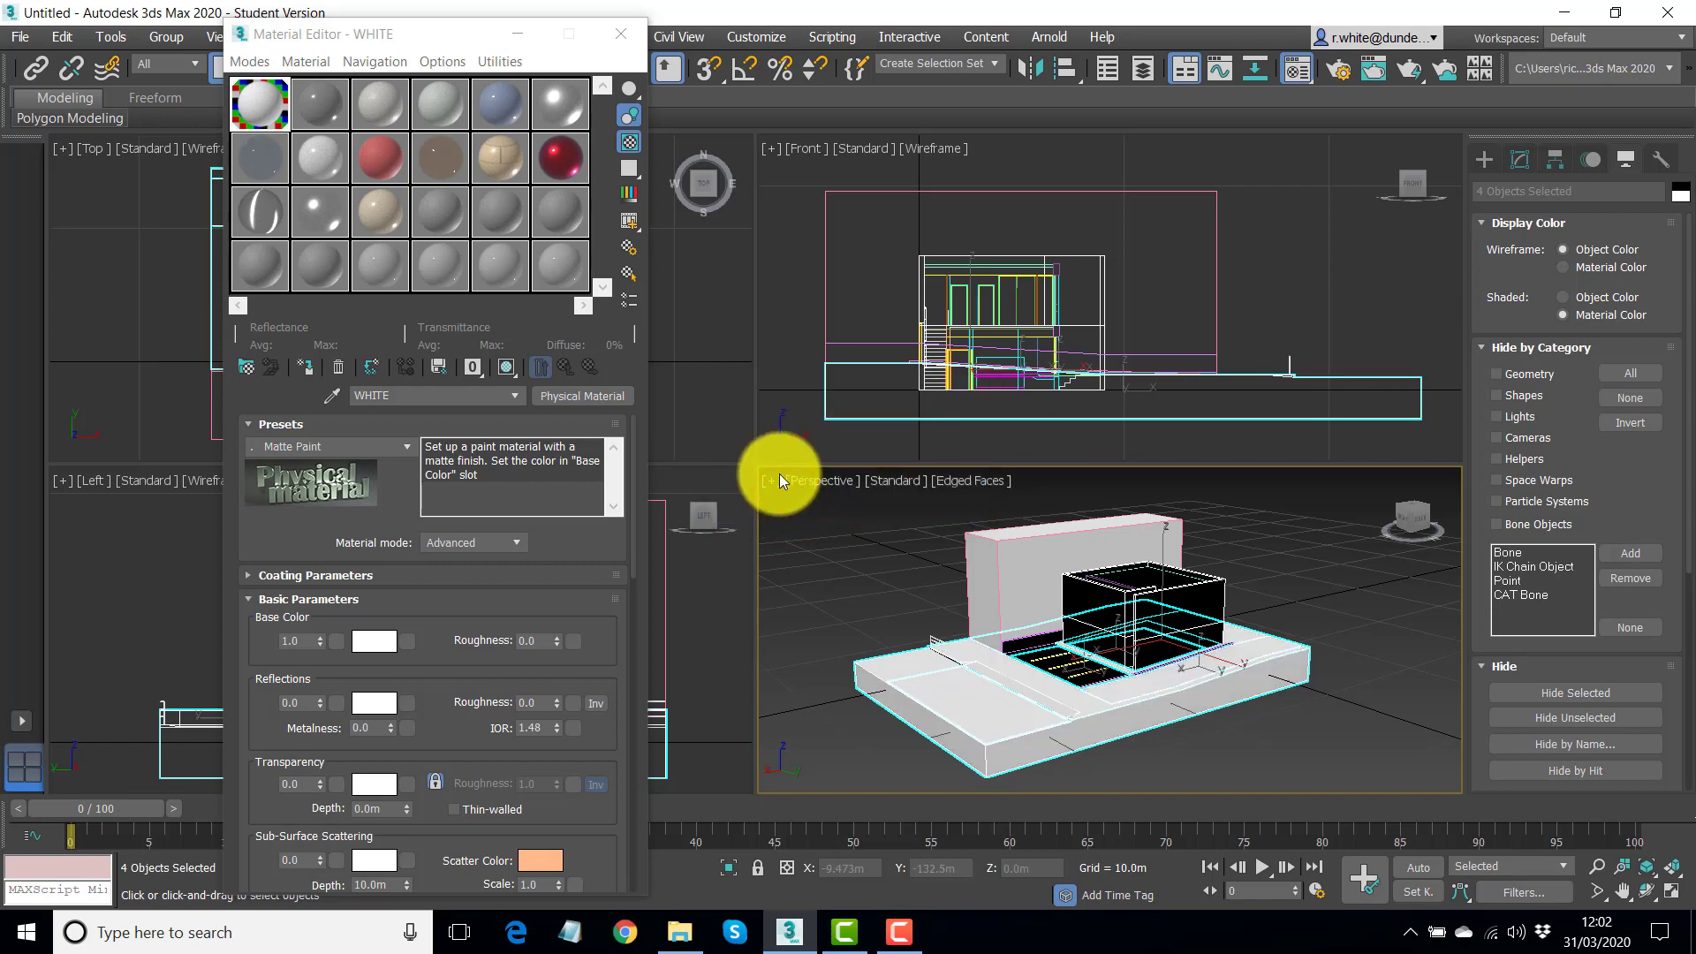
drag(1353, 496, 798, 791)
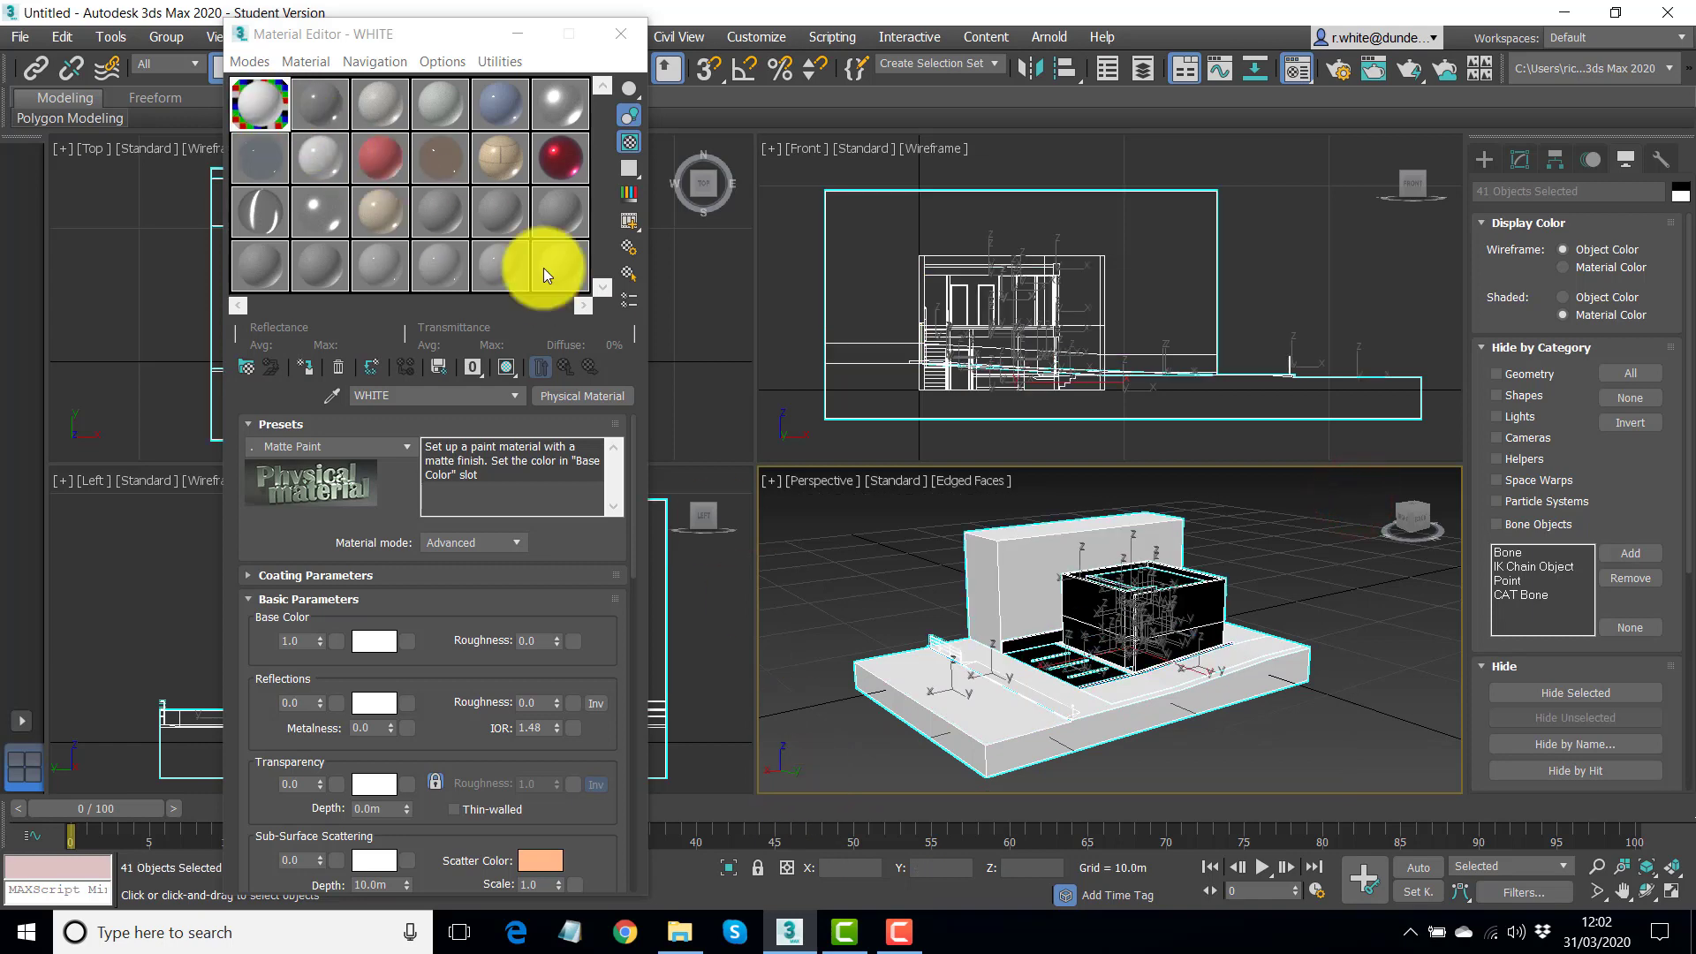
drag(482, 36, 309, 113)
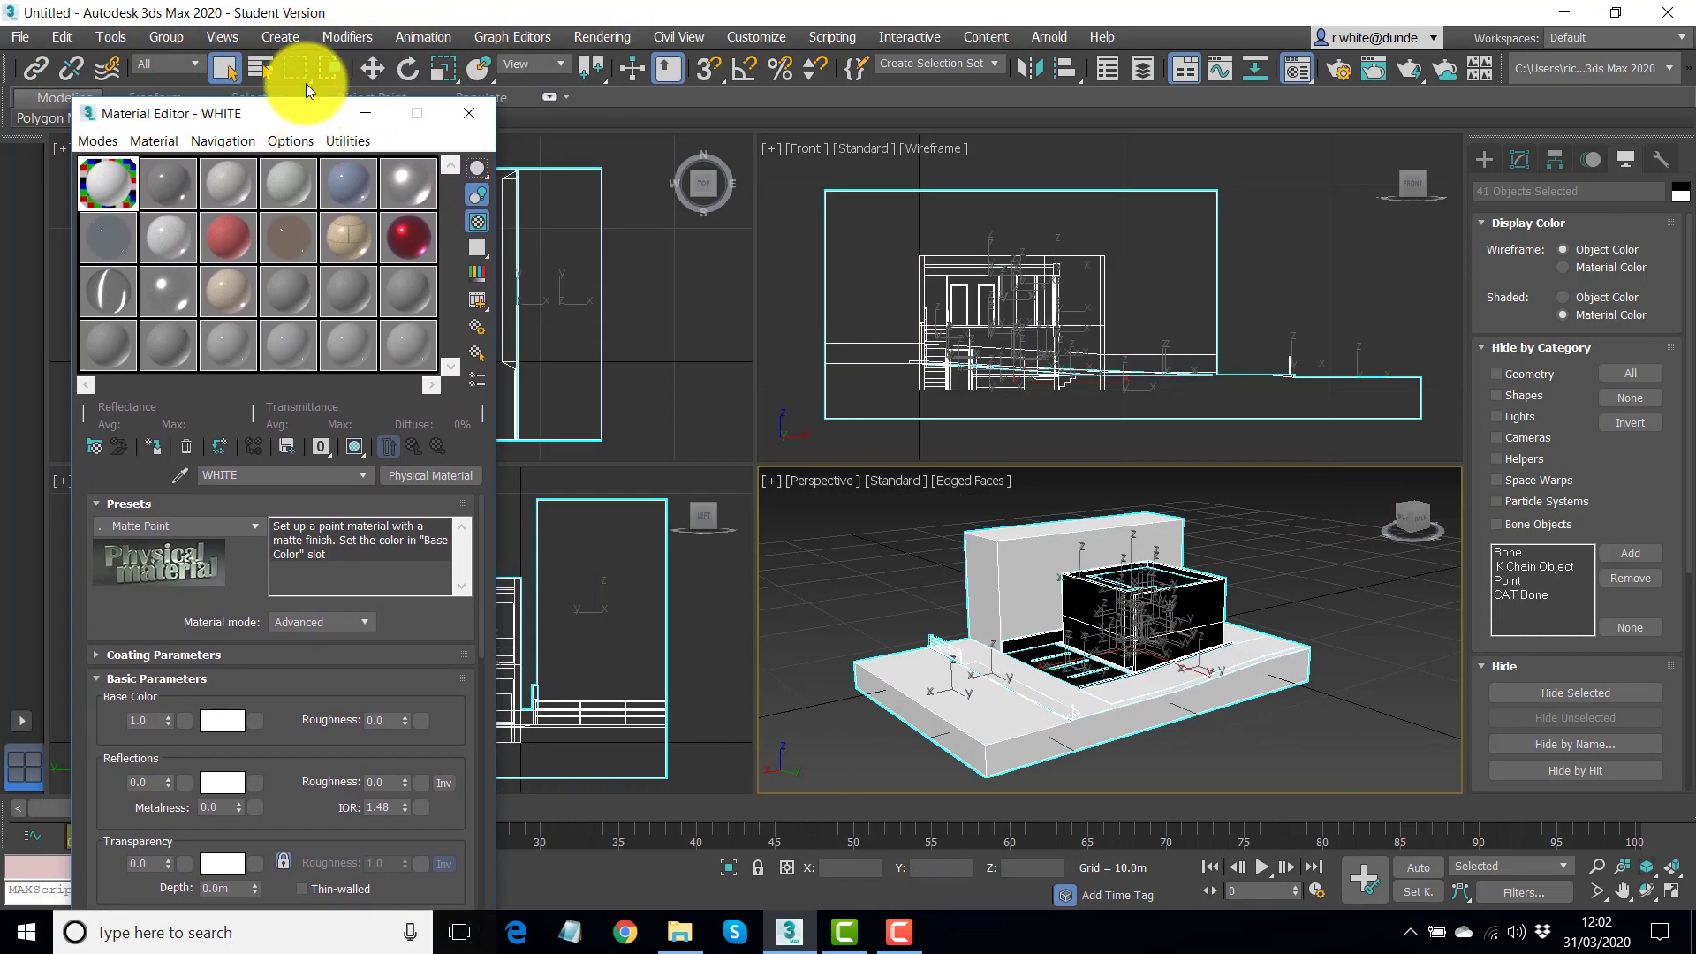
Select every layer object, from the first layer down to WL_WOOD_G, by name
click(260, 68)
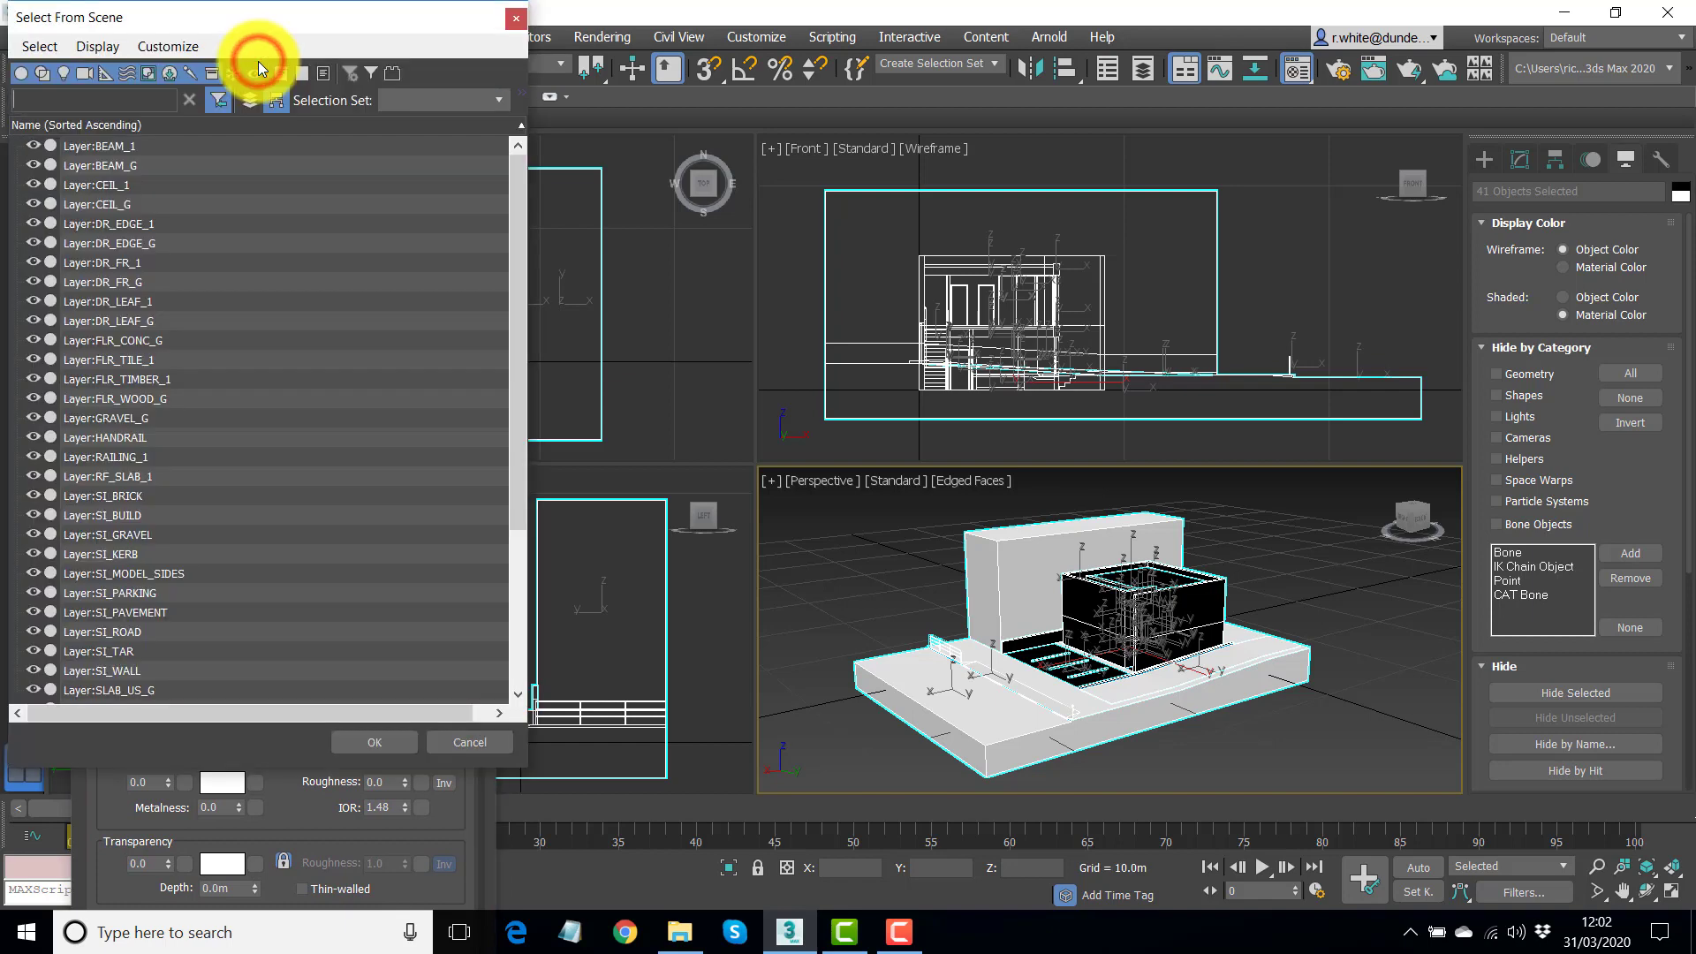
click(93, 138)
drag(514, 221, 500, 424)
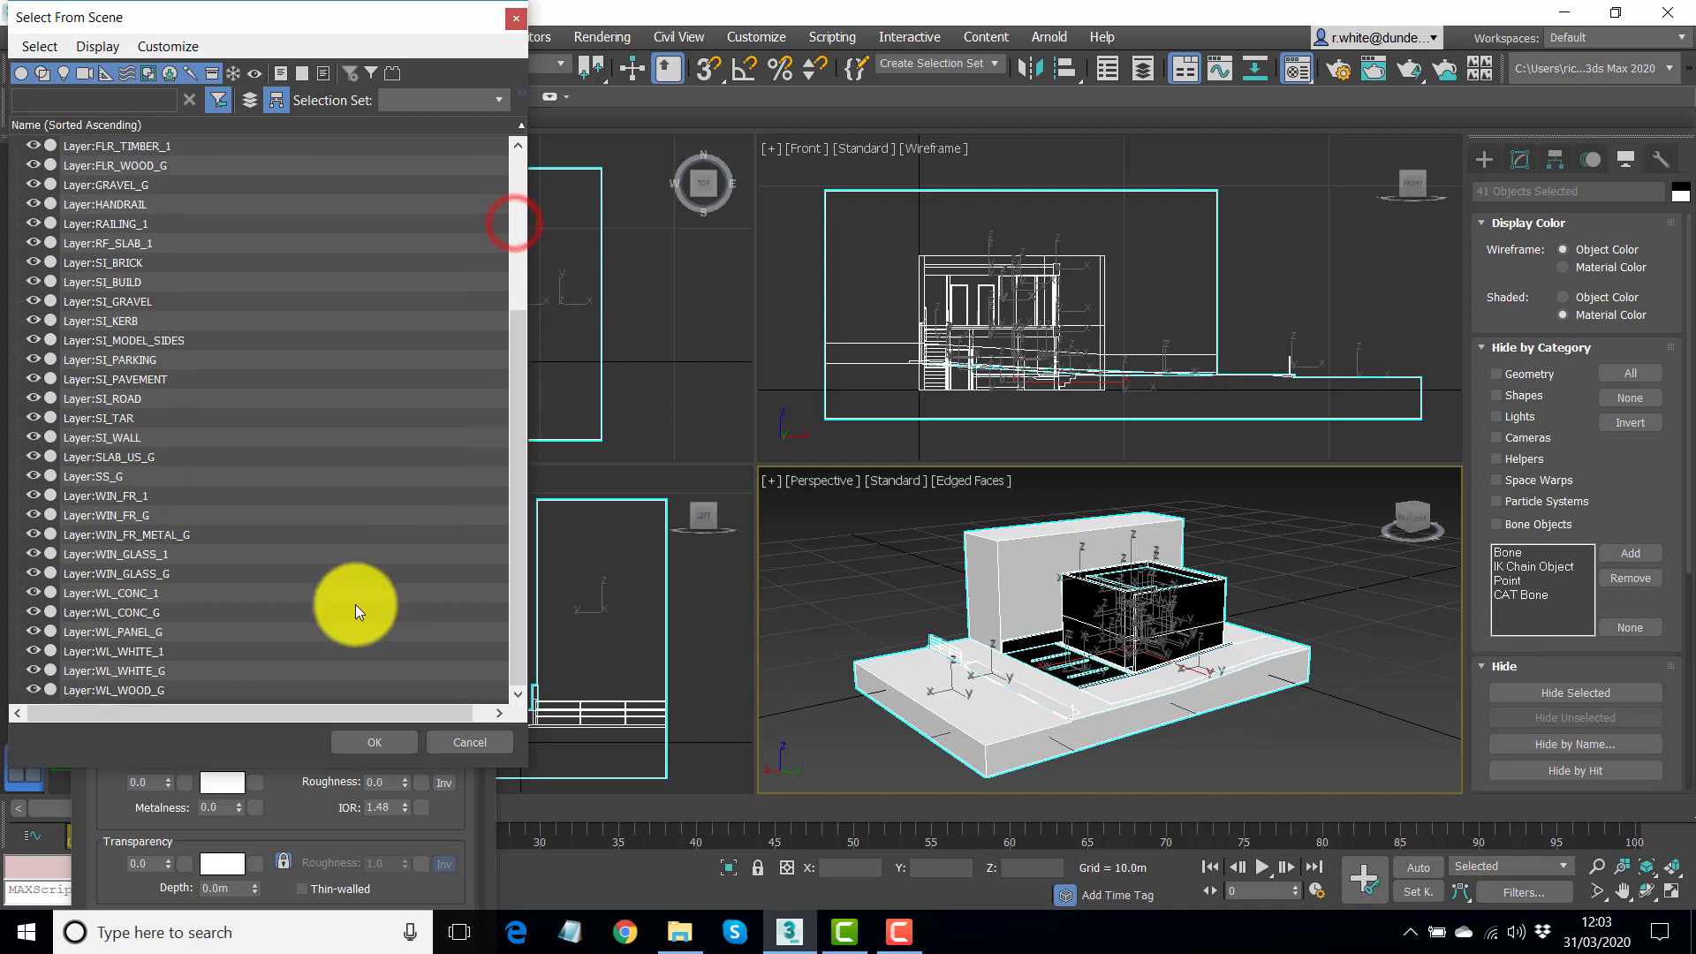
shift+click(106, 691)
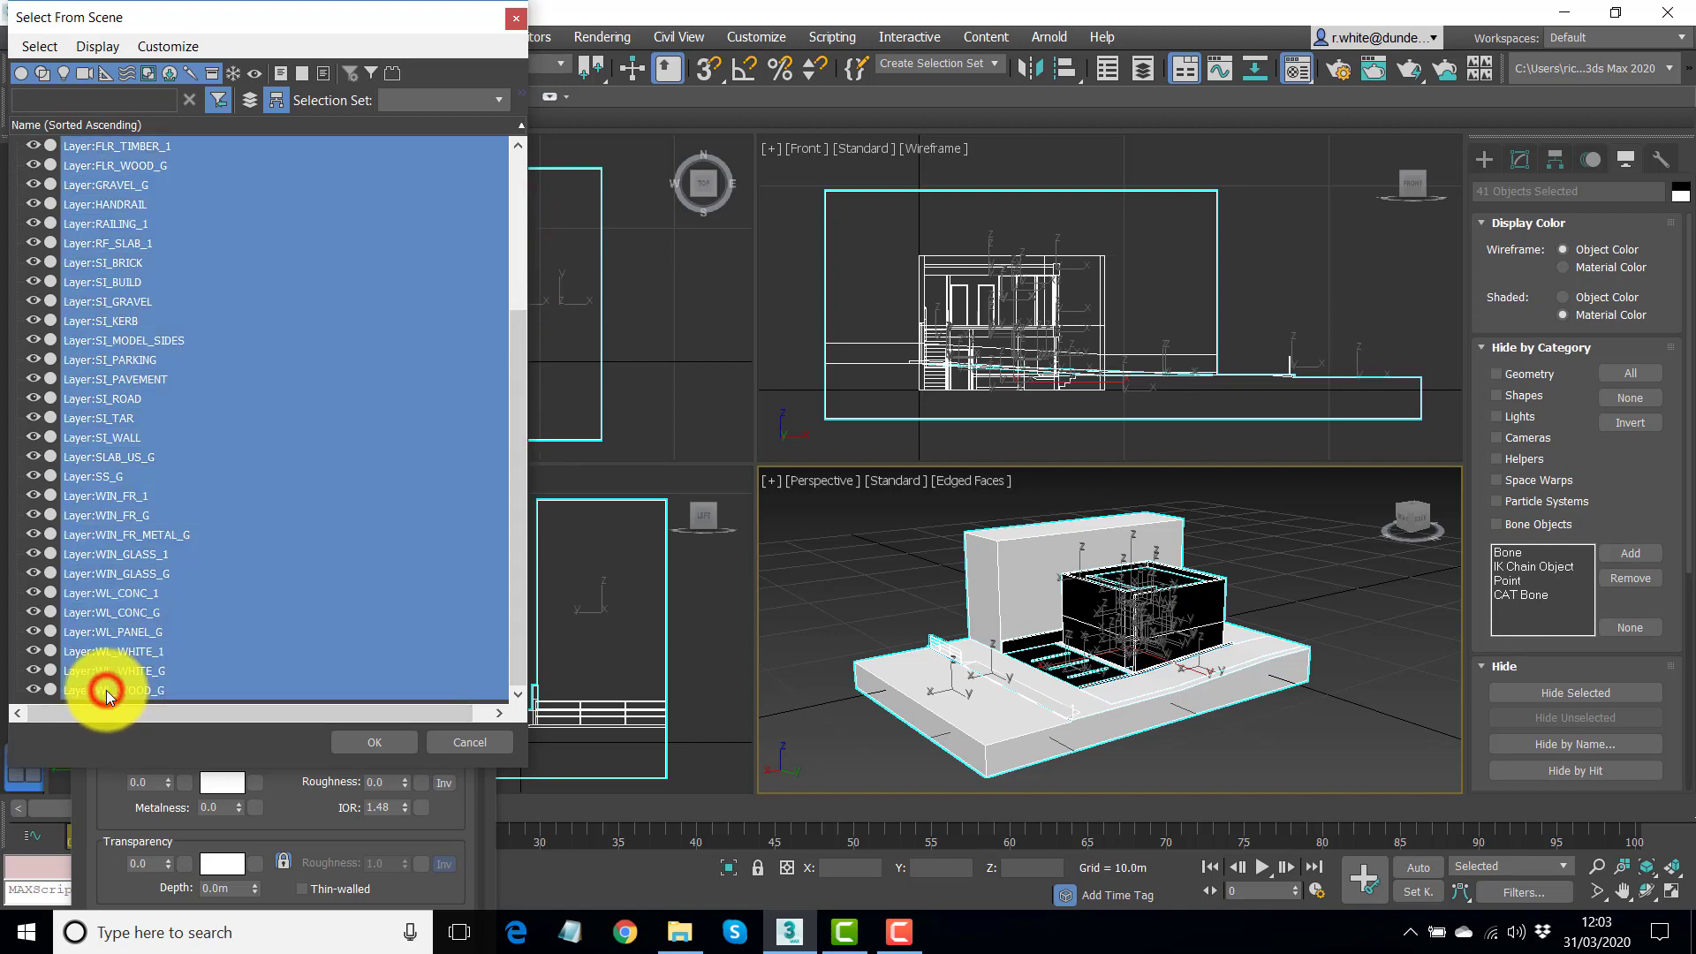
click(378, 744)
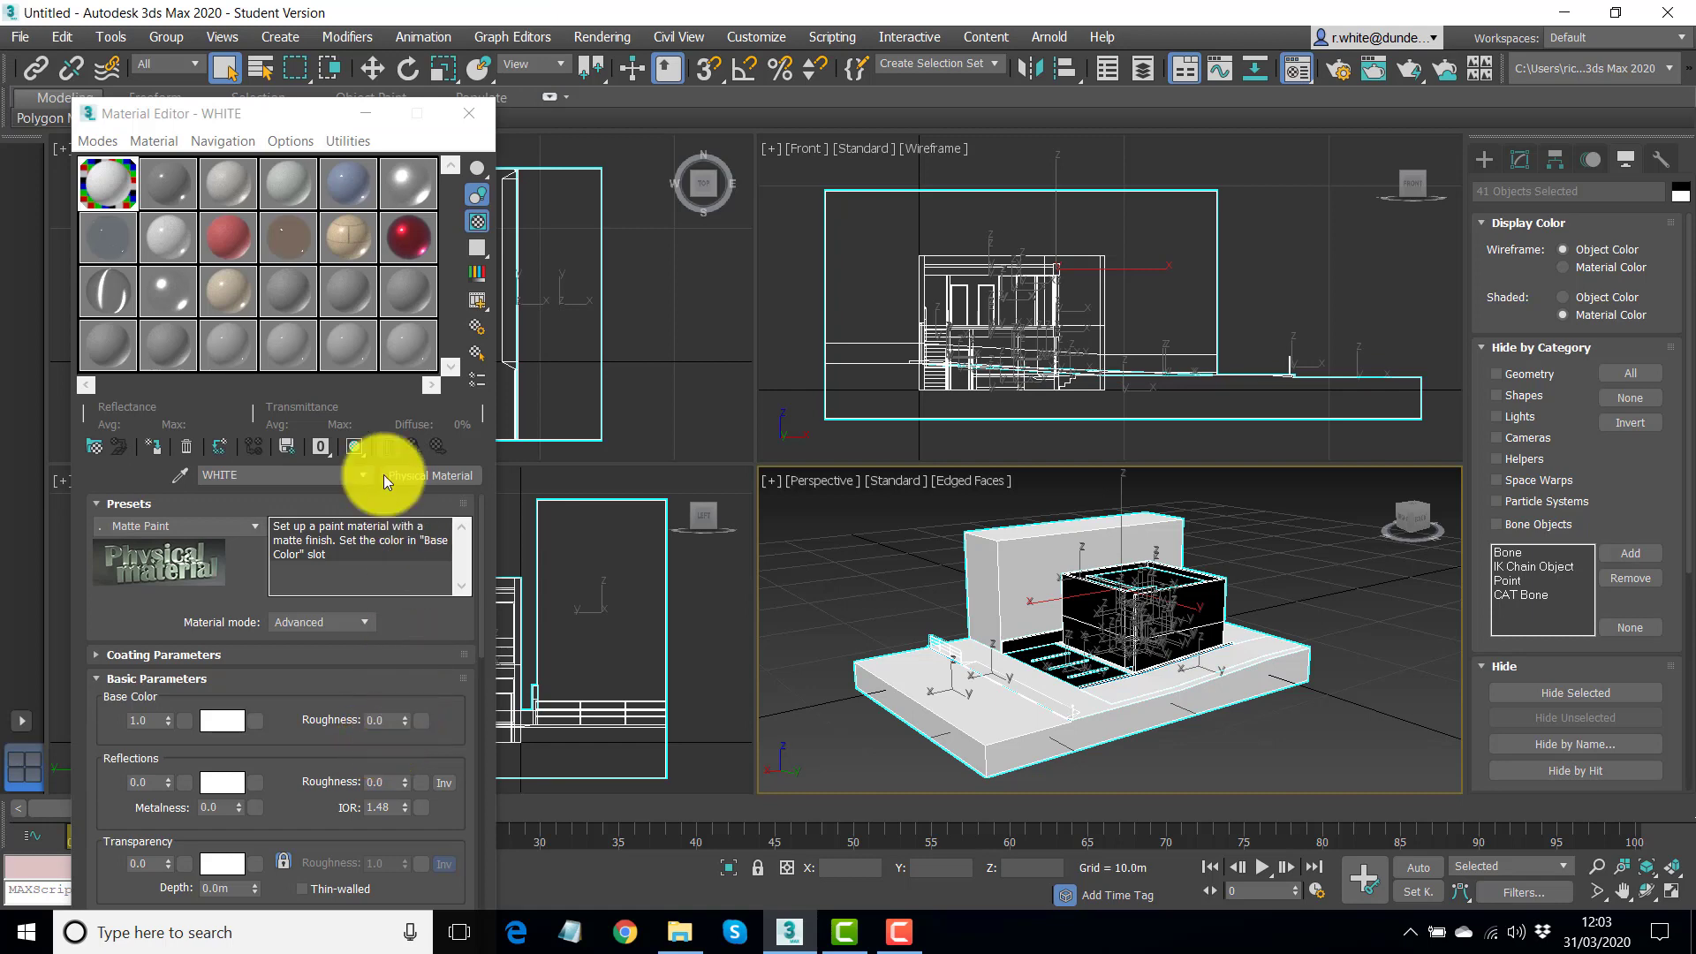
Assign the WHITE material to all 41 selected objects
click(157, 443)
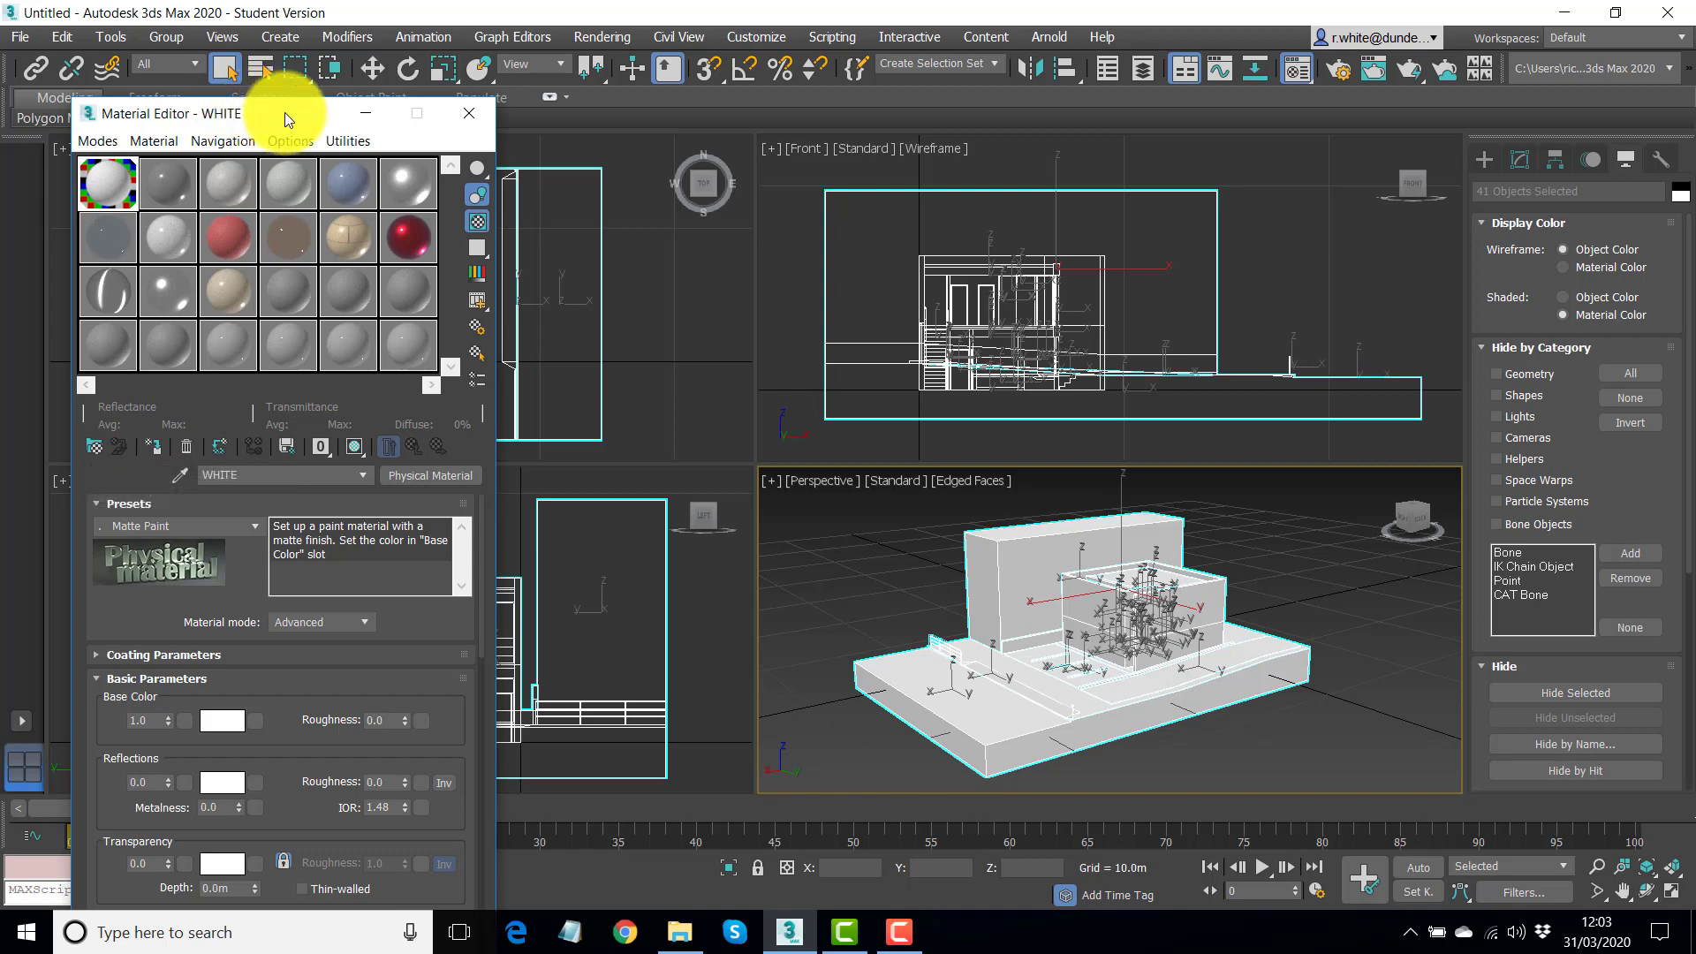
drag(284, 113, 363, 35)
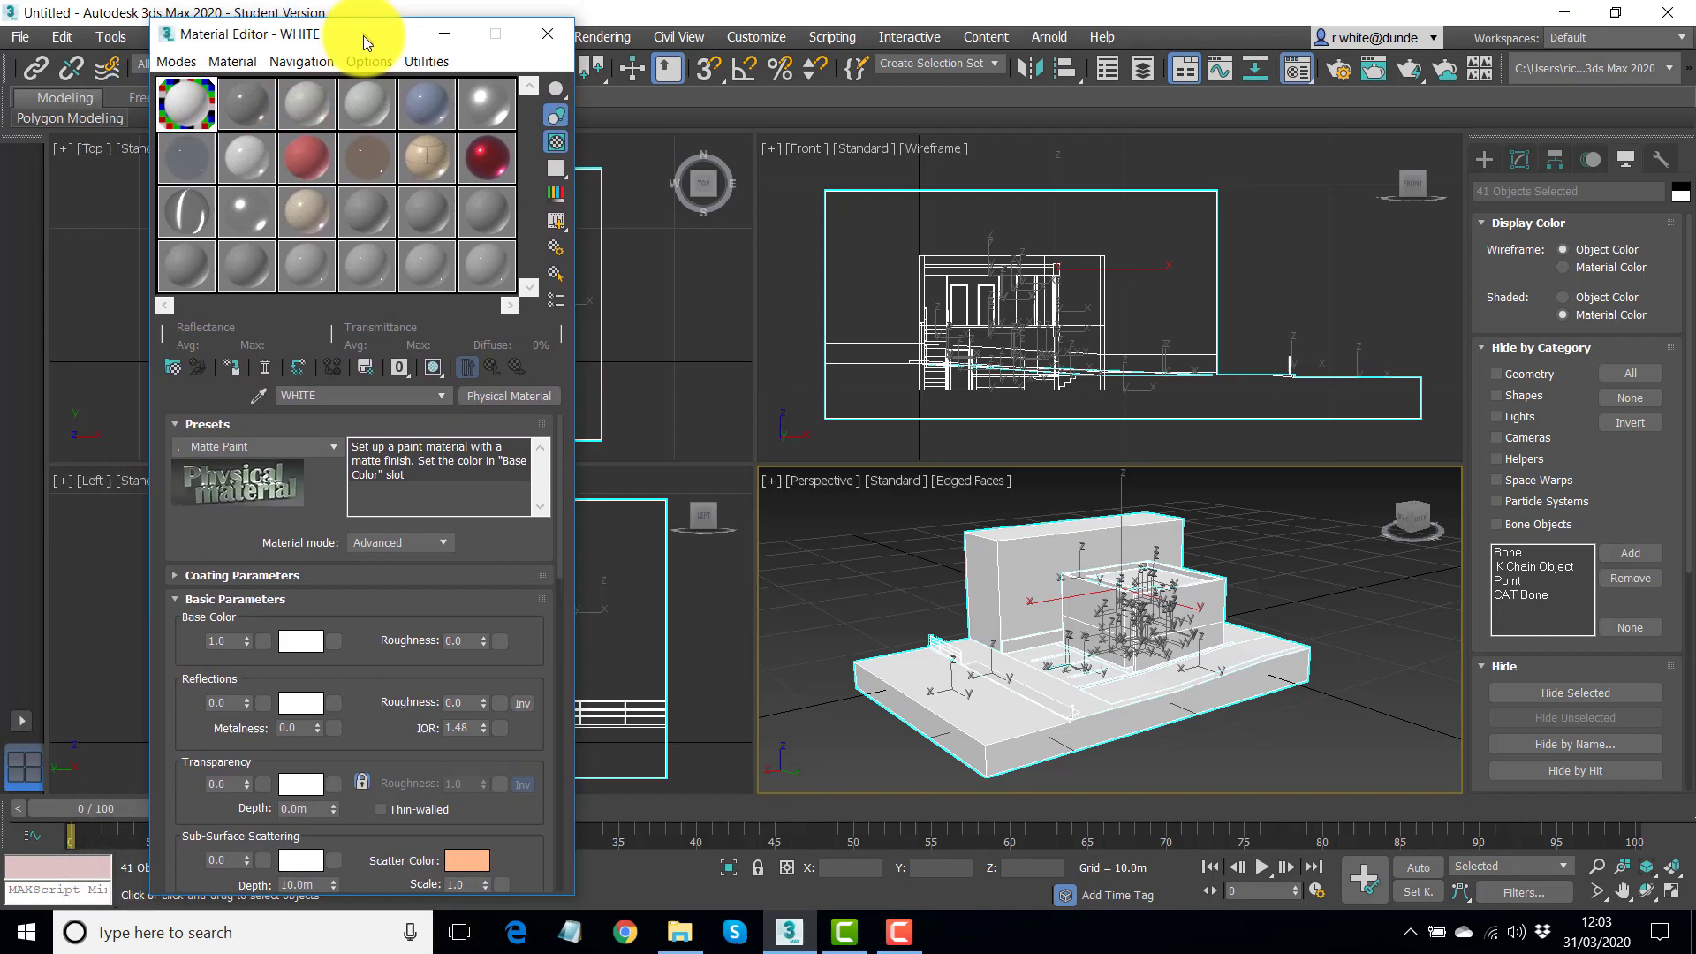
click(236, 366)
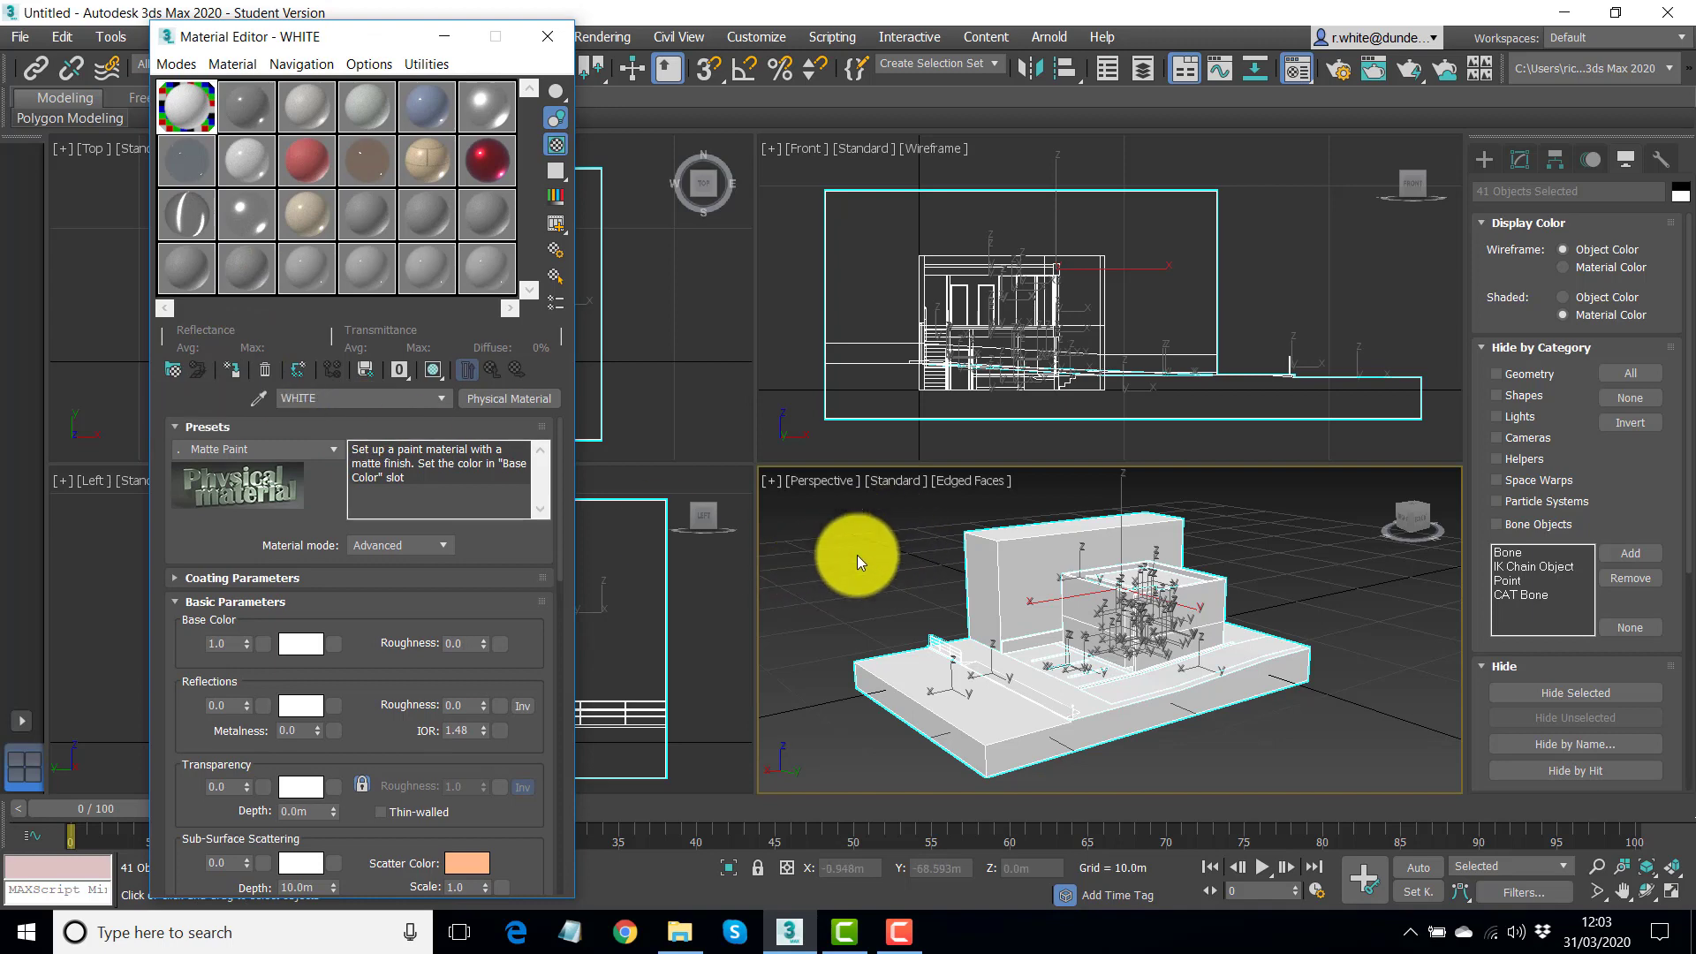
Clear the selection, switch to the Select Object tool, and move the Material Editor off the viewports
click(908, 551)
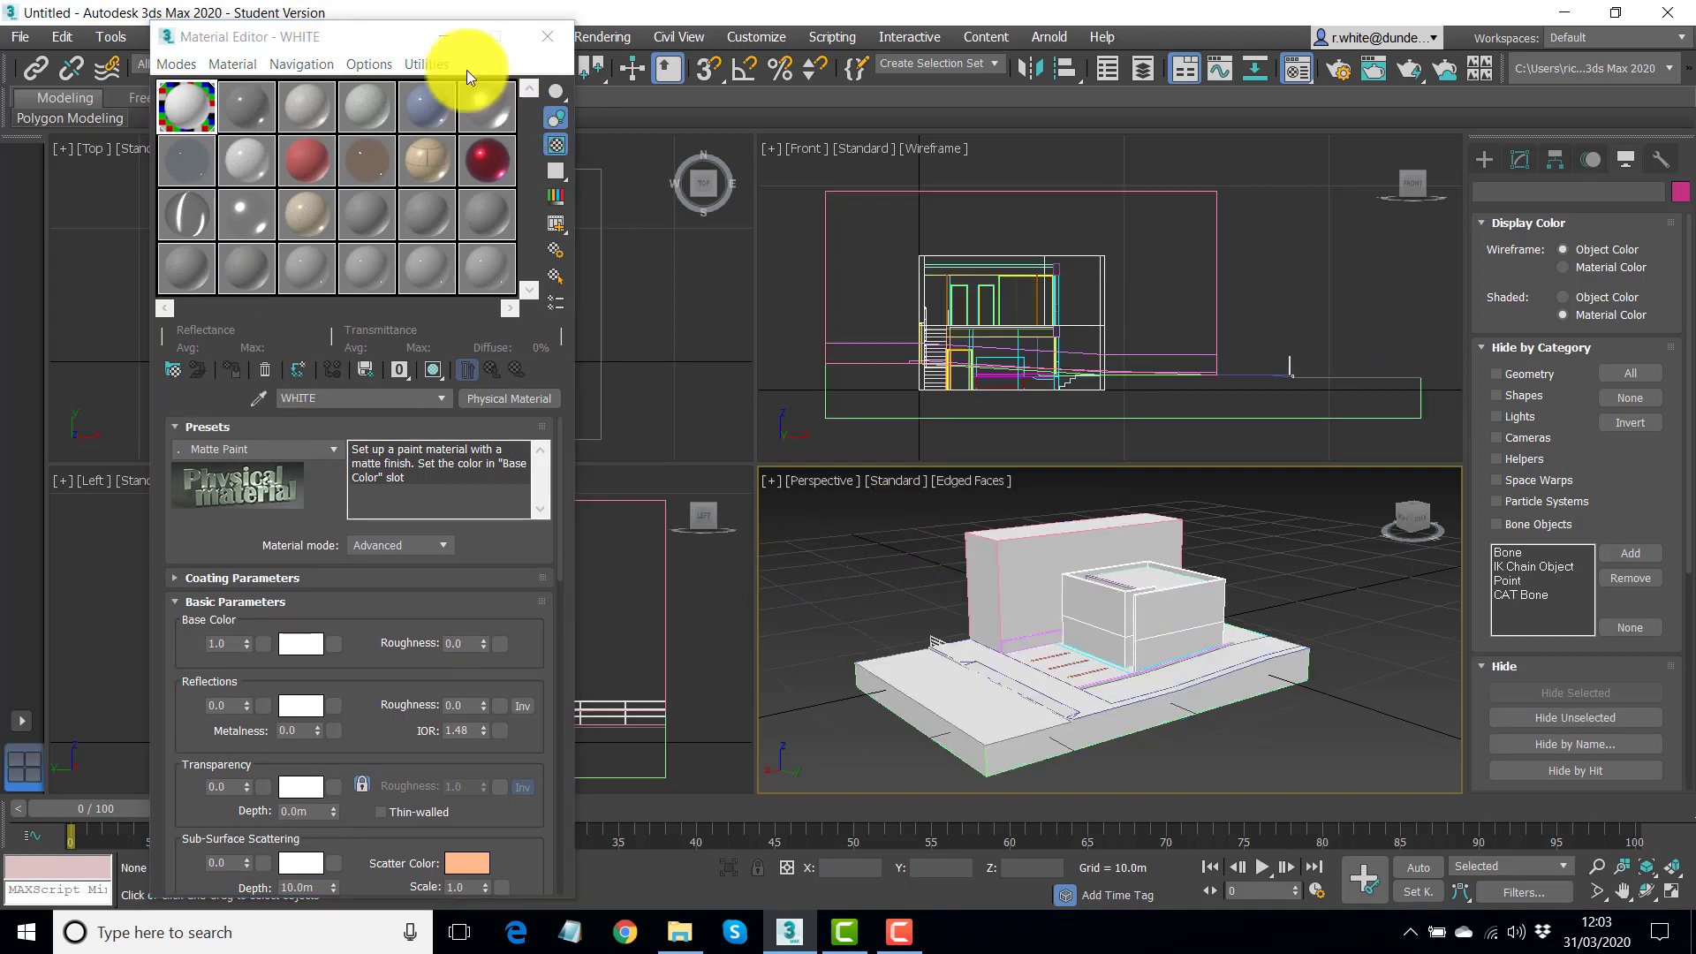
drag(368, 35, 295, 226)
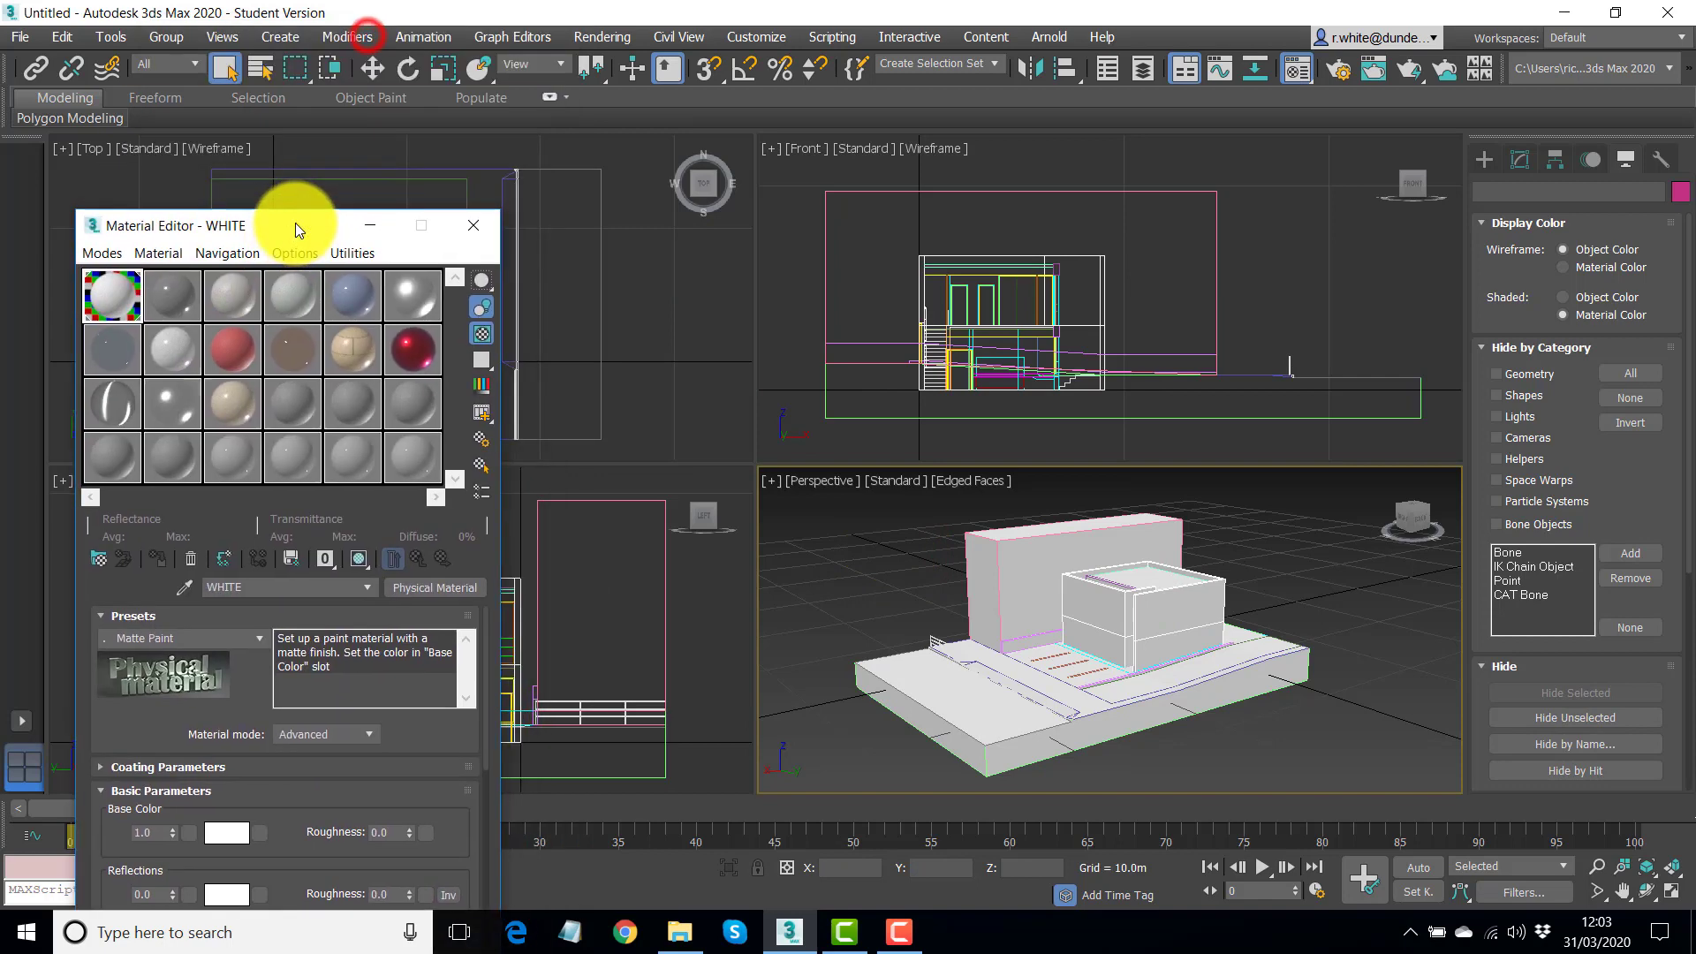
click(223, 71)
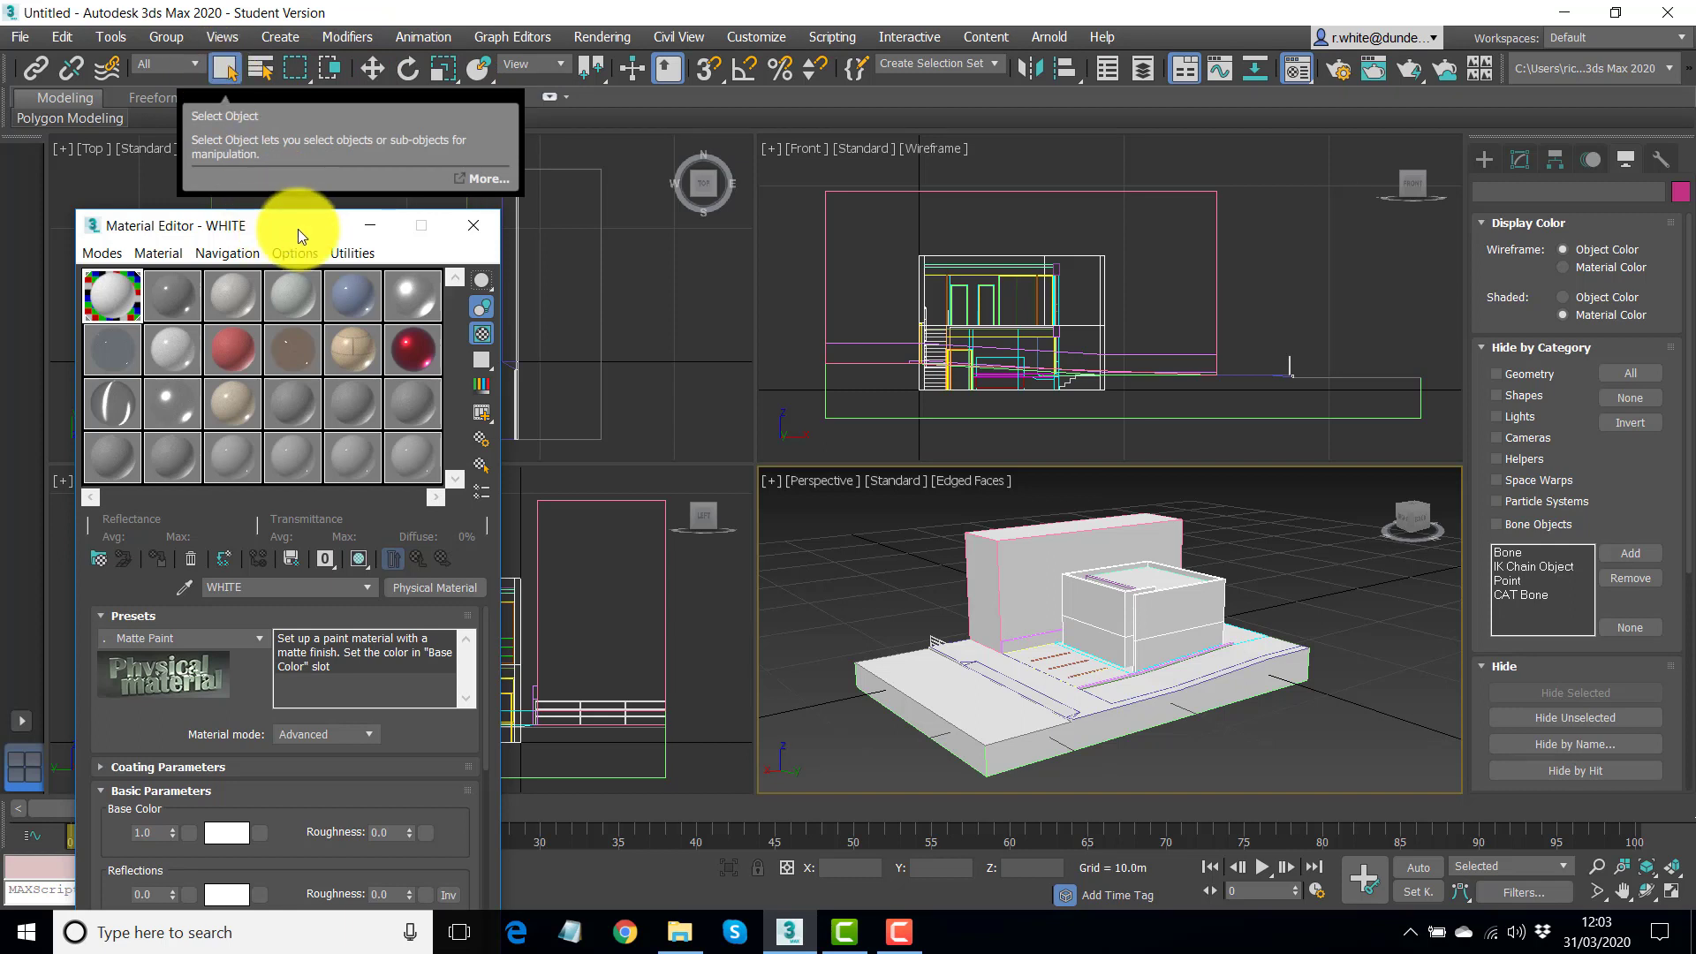
drag(304, 227, 343, 35)
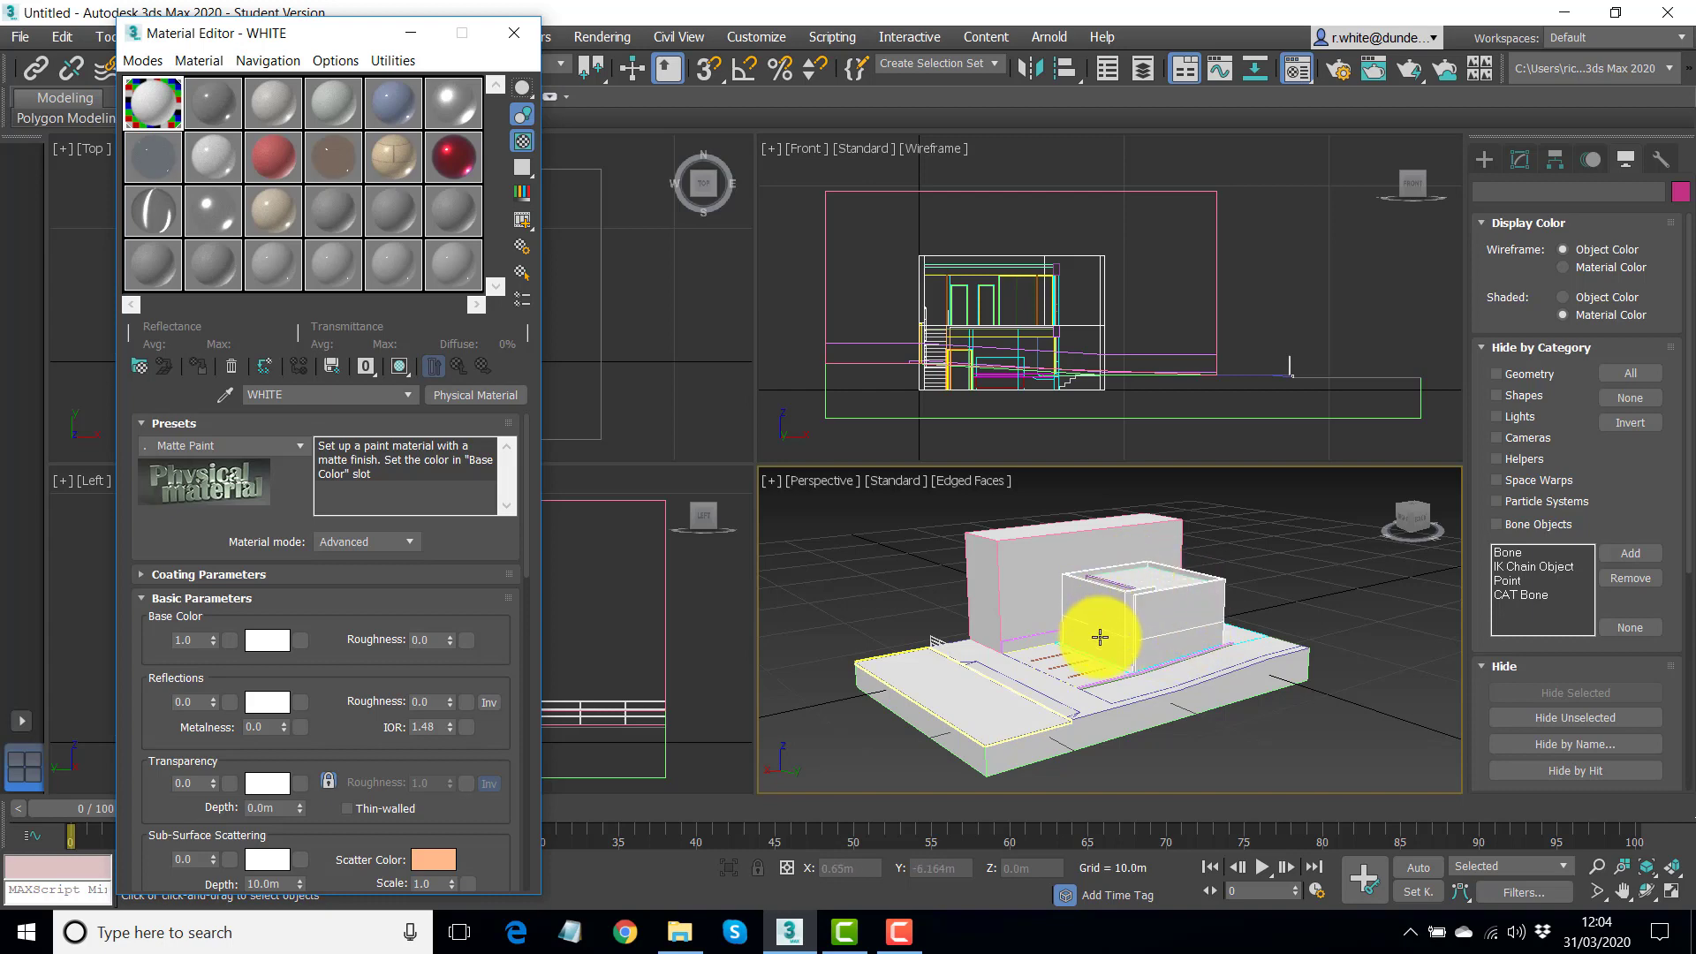
Orbit the Perspective view to look down at the building's window frames
click(1644, 890)
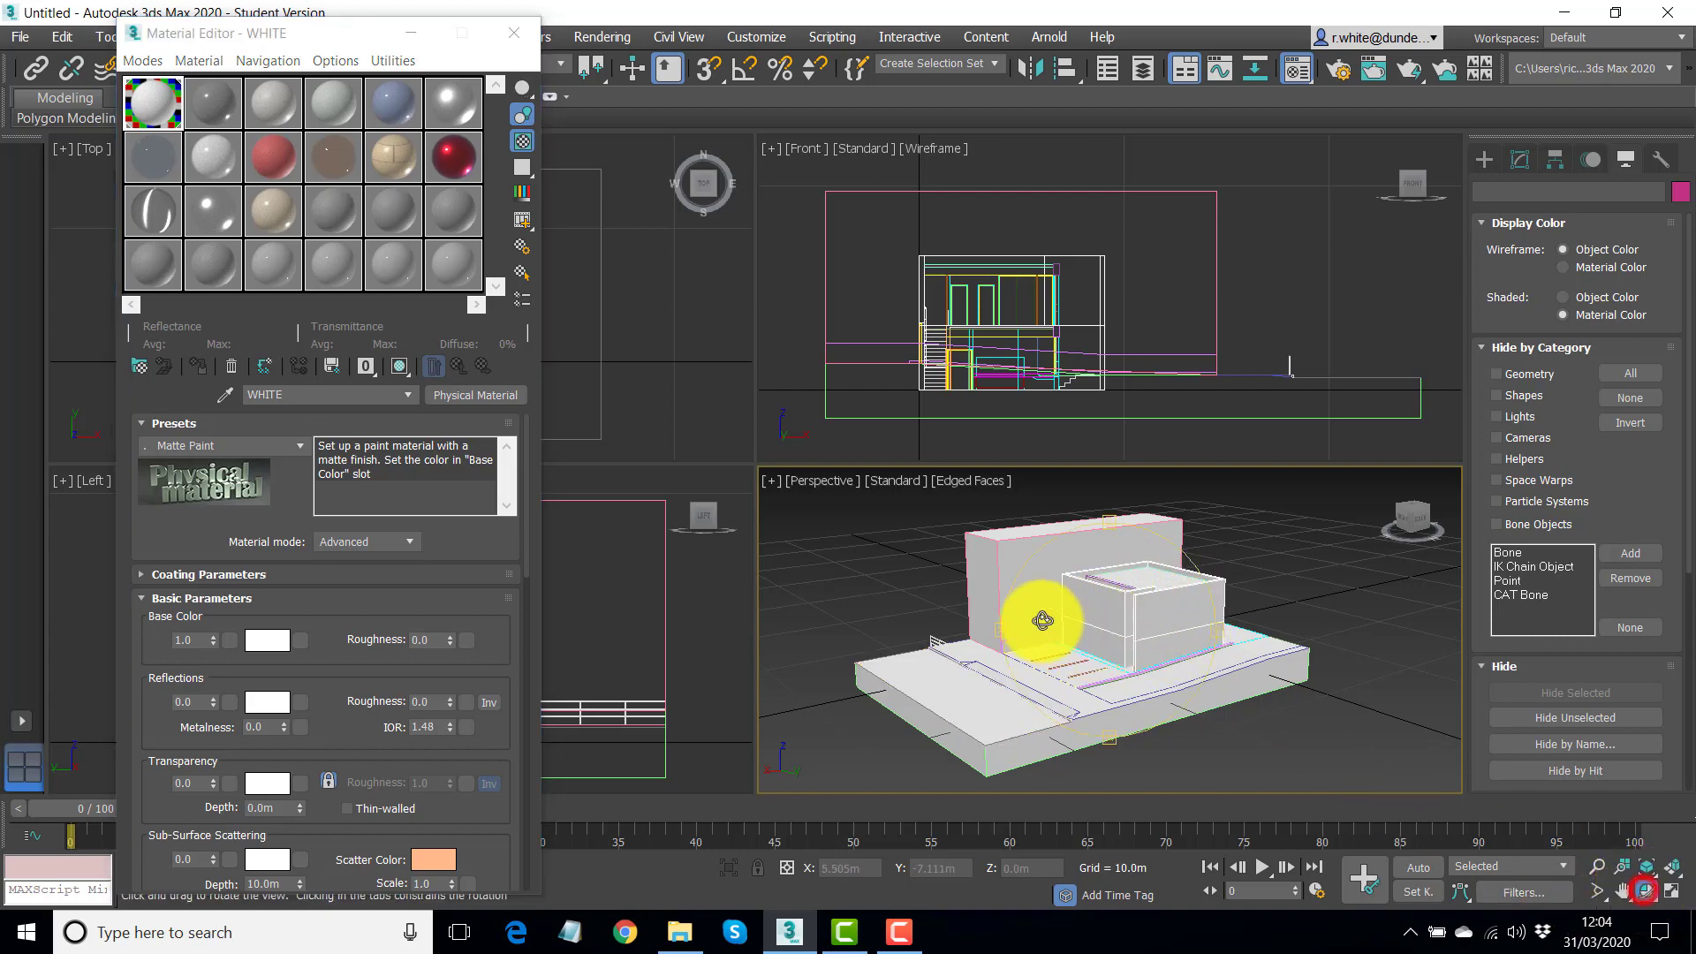
drag(1037, 615, 1118, 607)
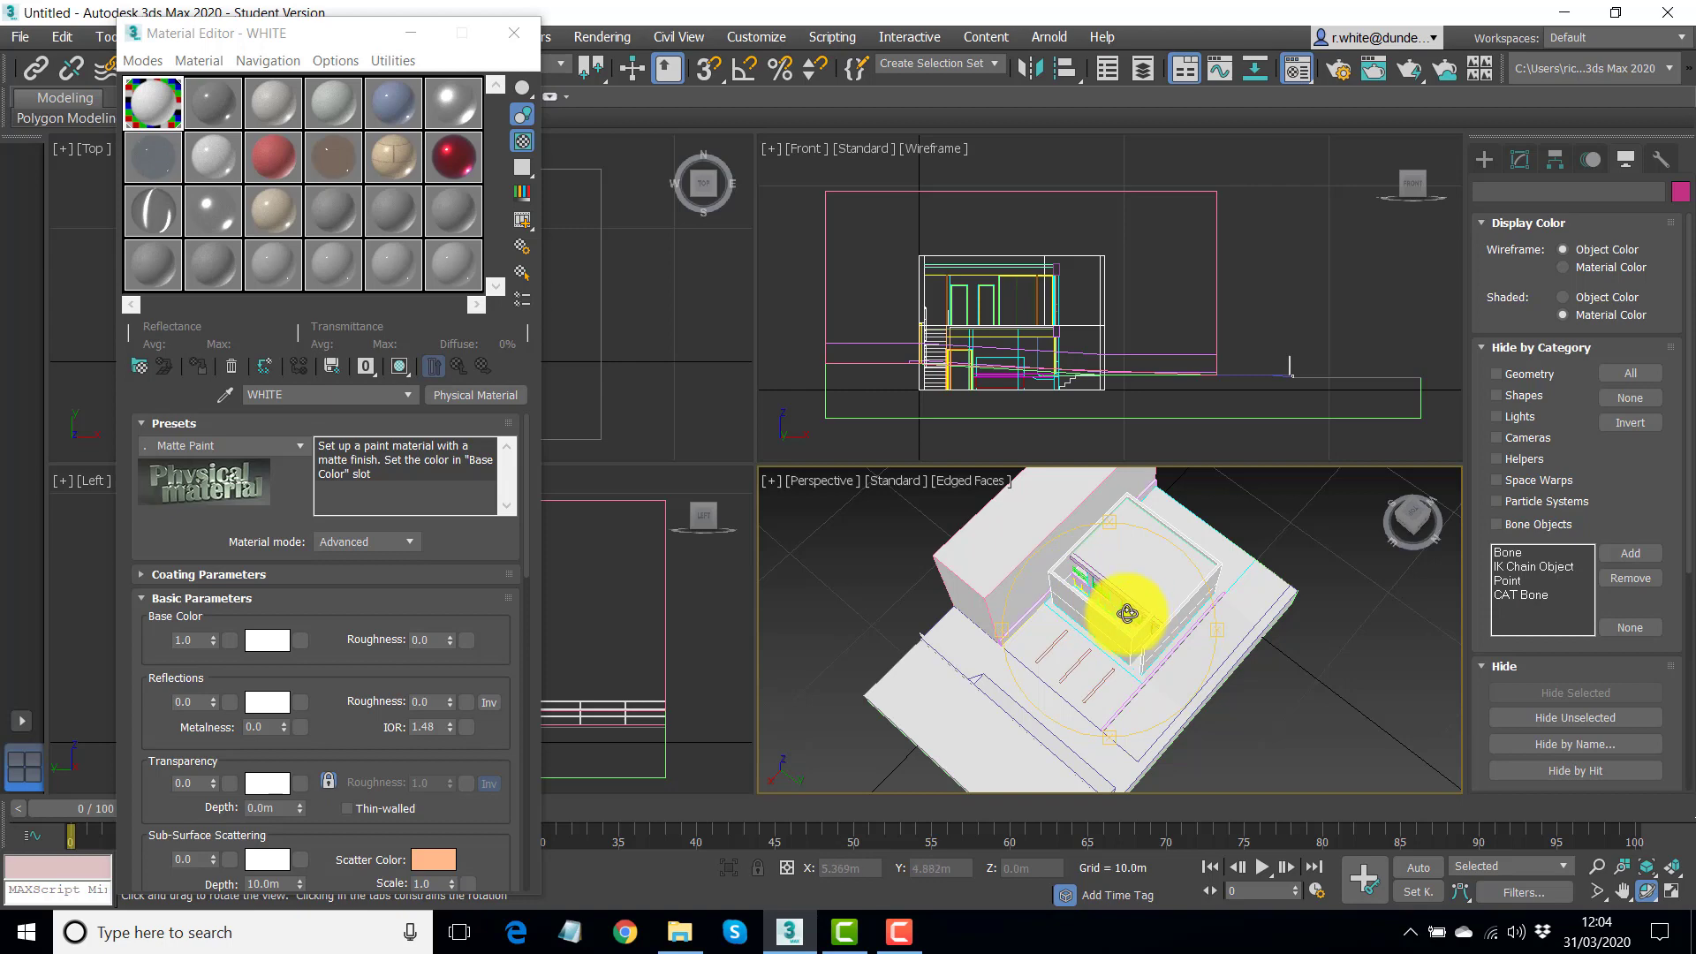
drag(1094, 613, 1163, 590)
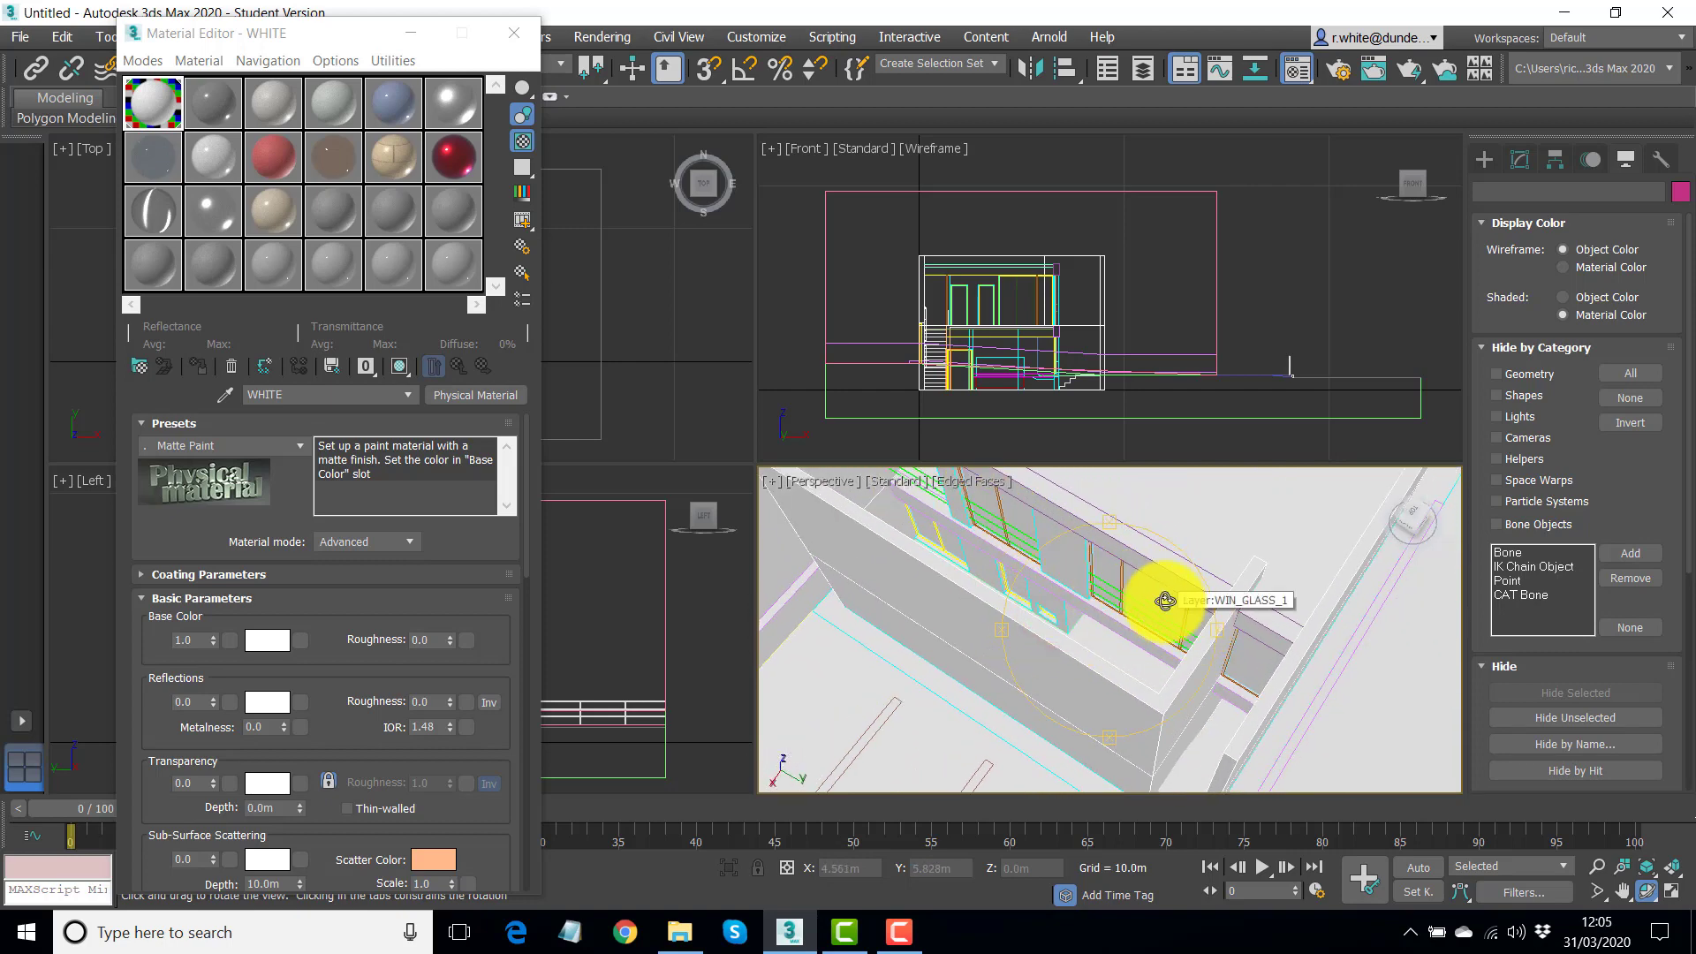
Rename the 02 - Default material to GLASS and apply the Glass (Thin Geometry) preset
click(207, 109)
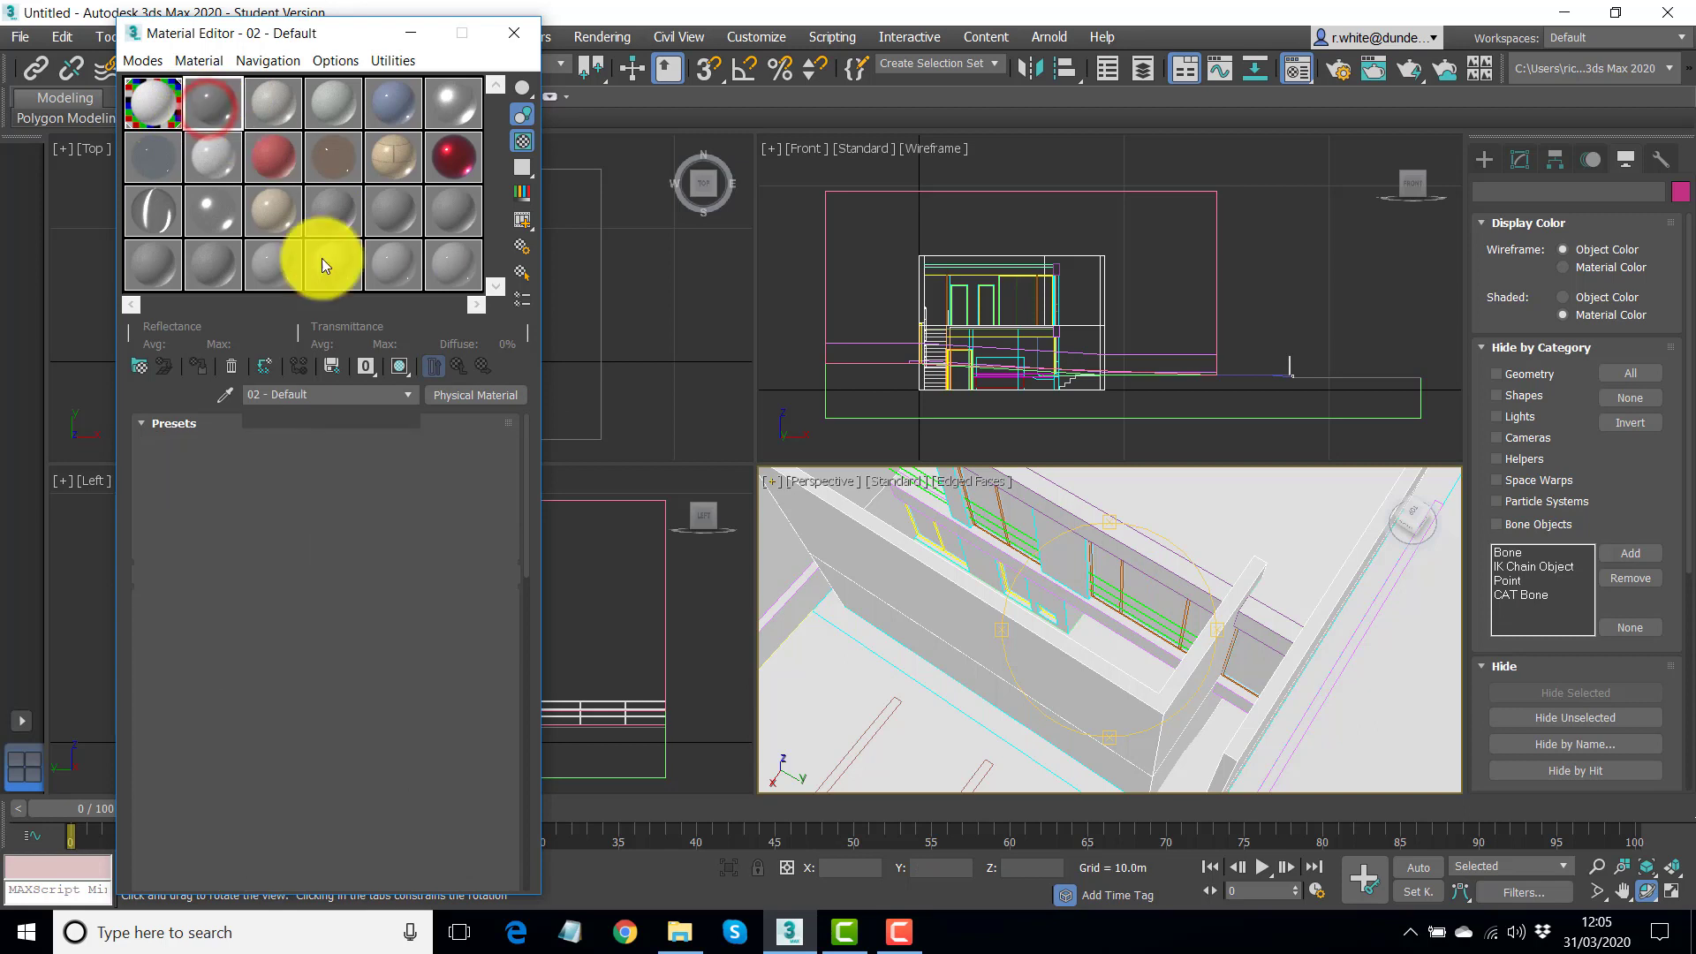
click(329, 393)
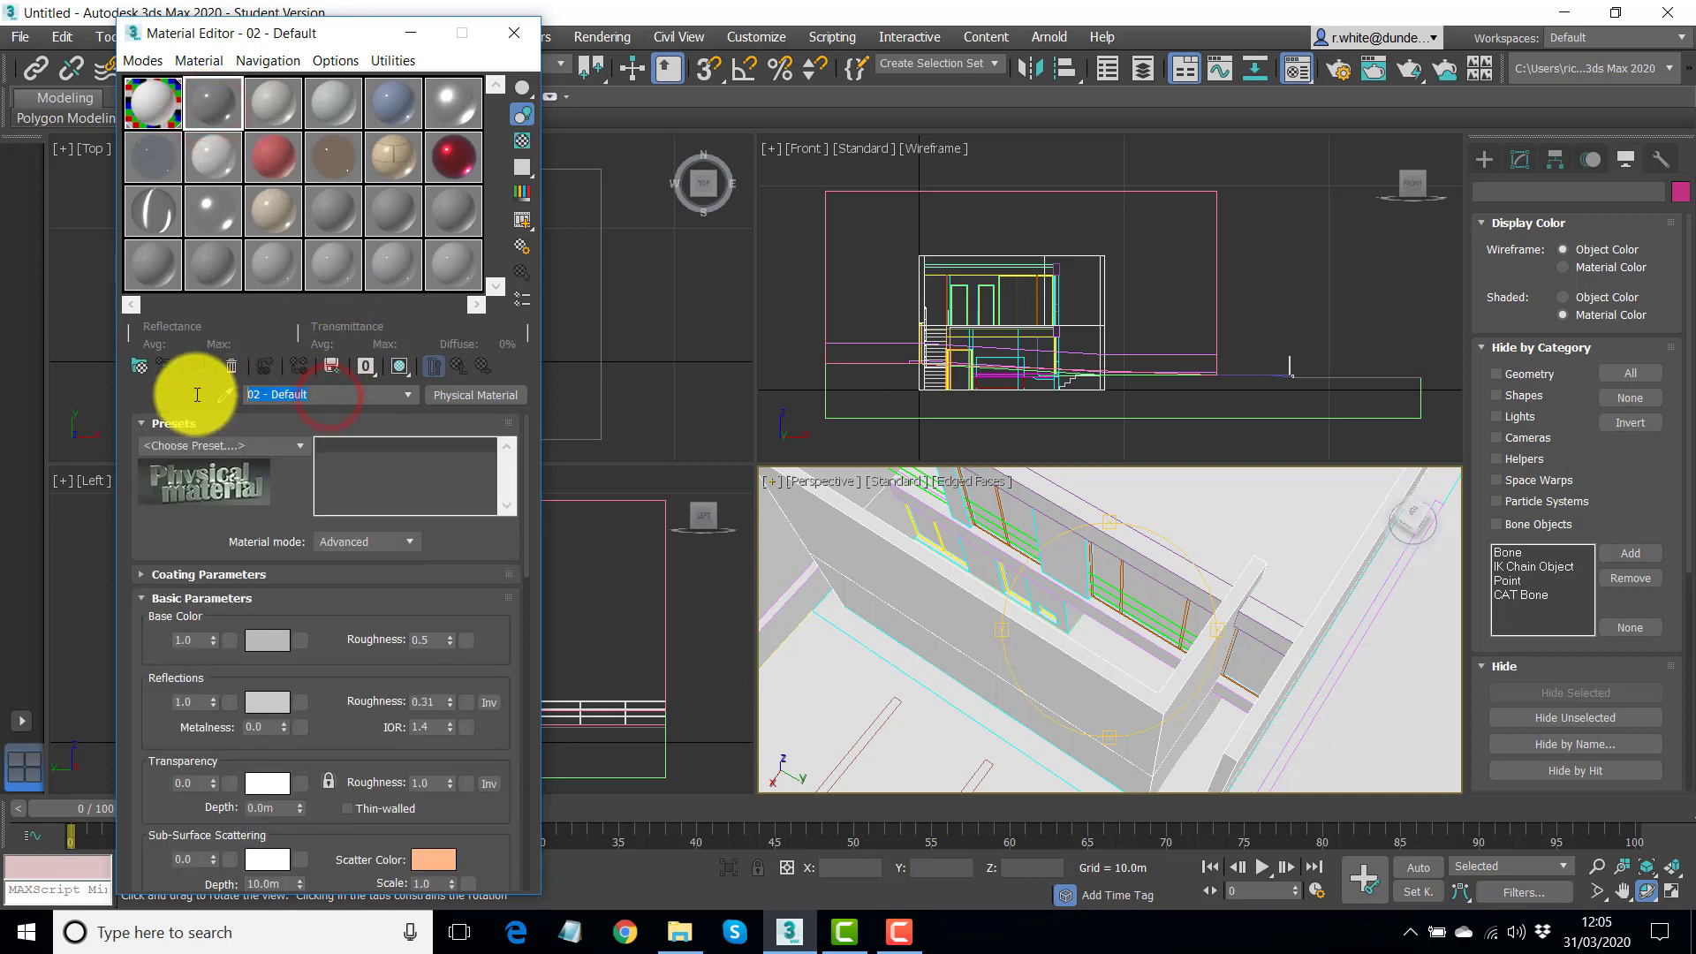
text(GLASS)
click(299, 445)
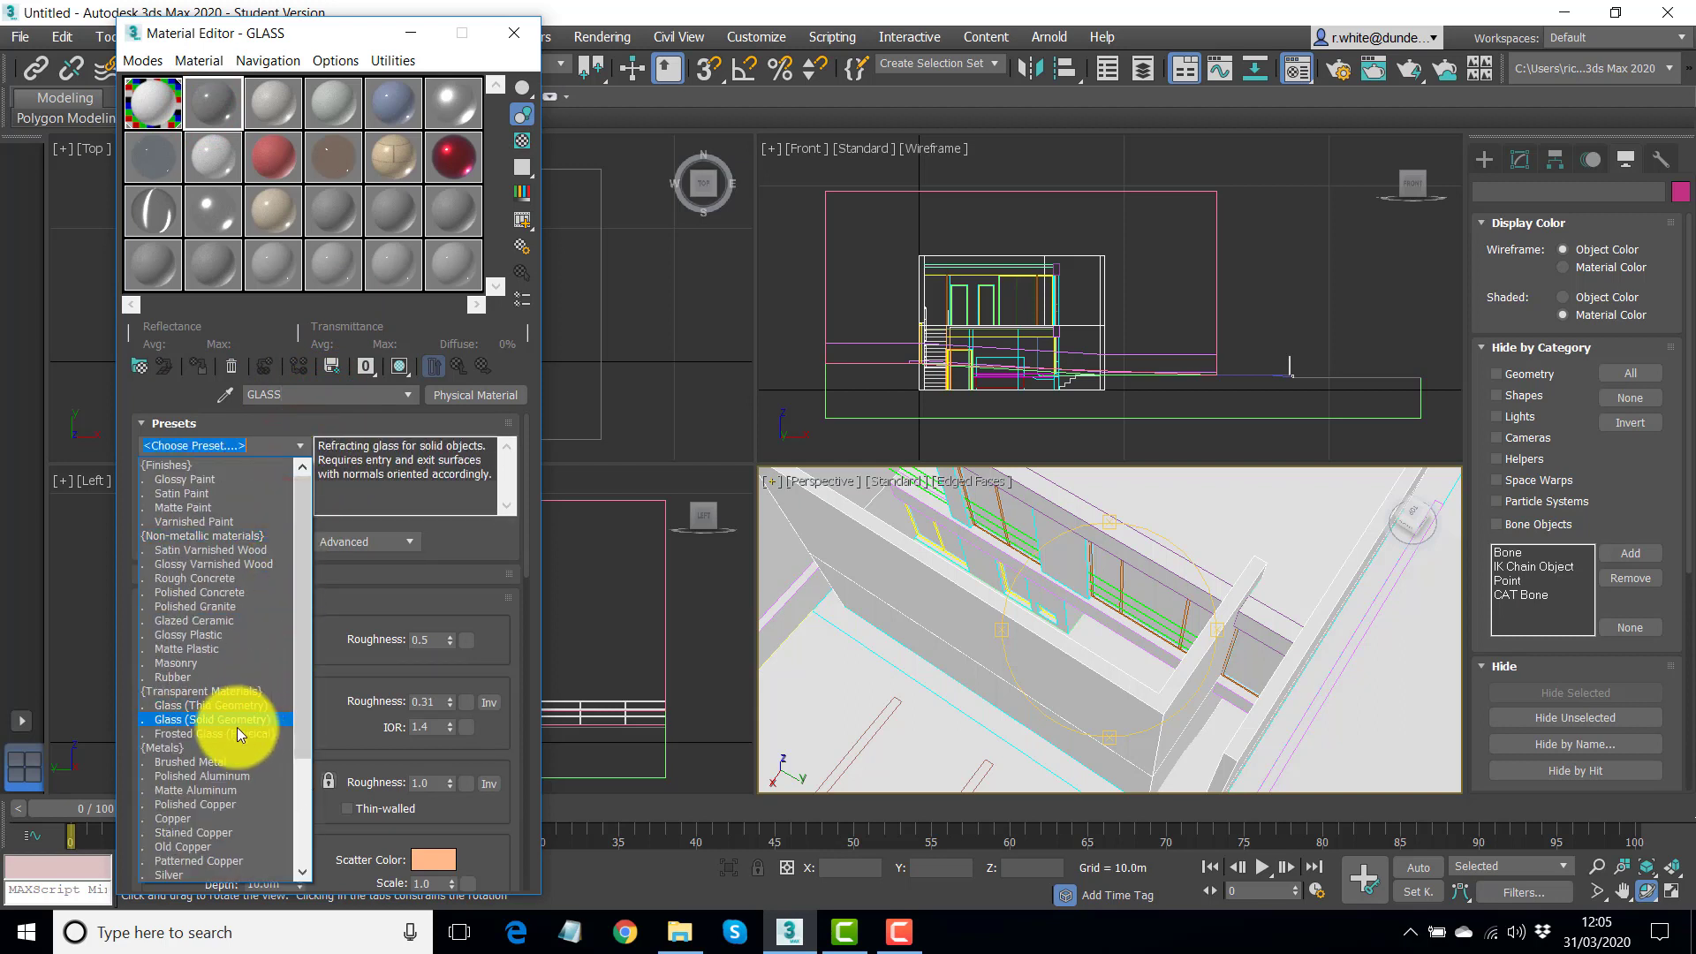
click(182, 709)
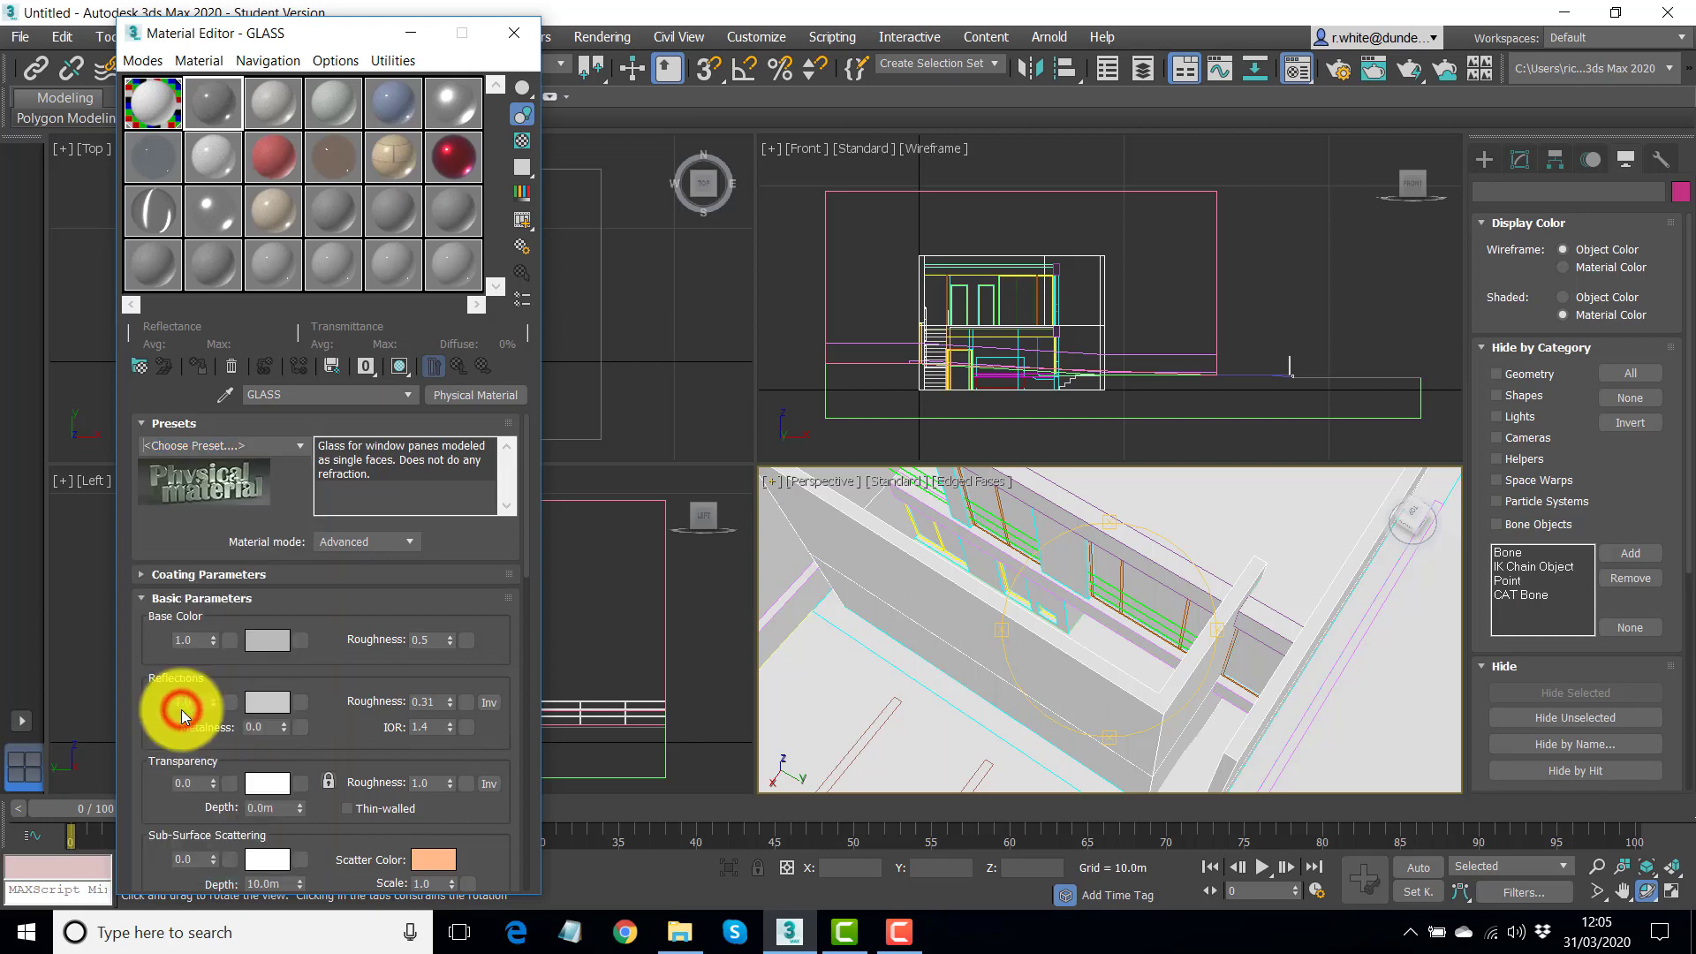
Preview the GLASS sample enlarged over a checkered background, then close the preview
double_click(206, 105)
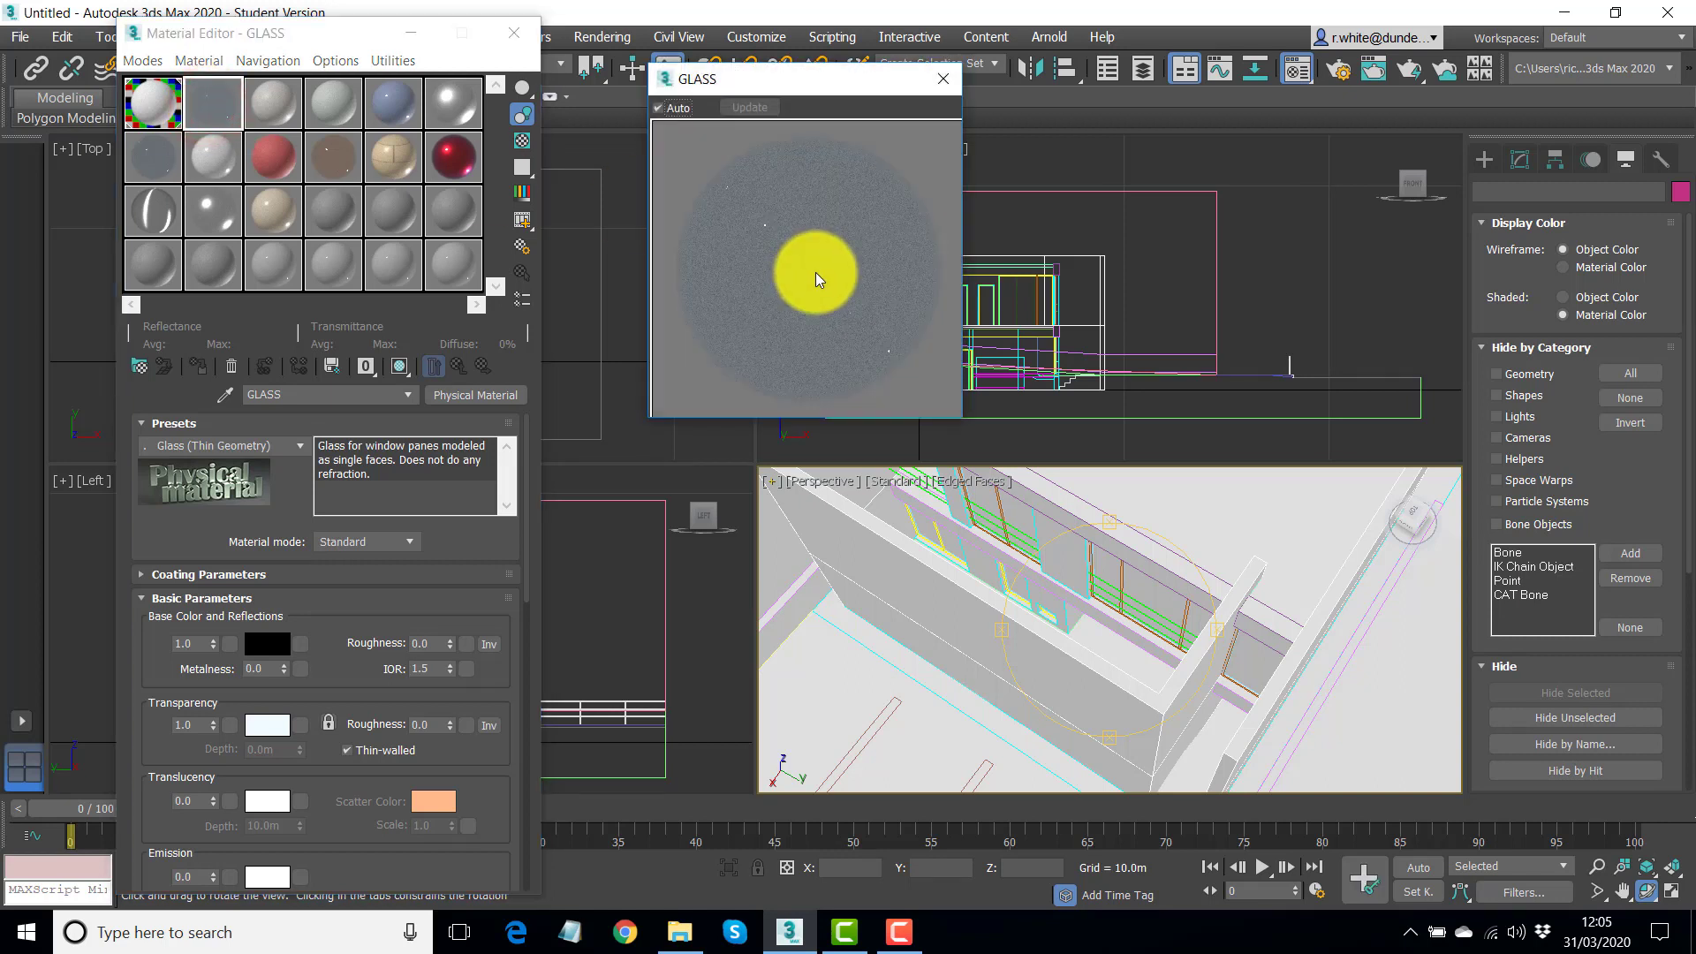
click(520, 143)
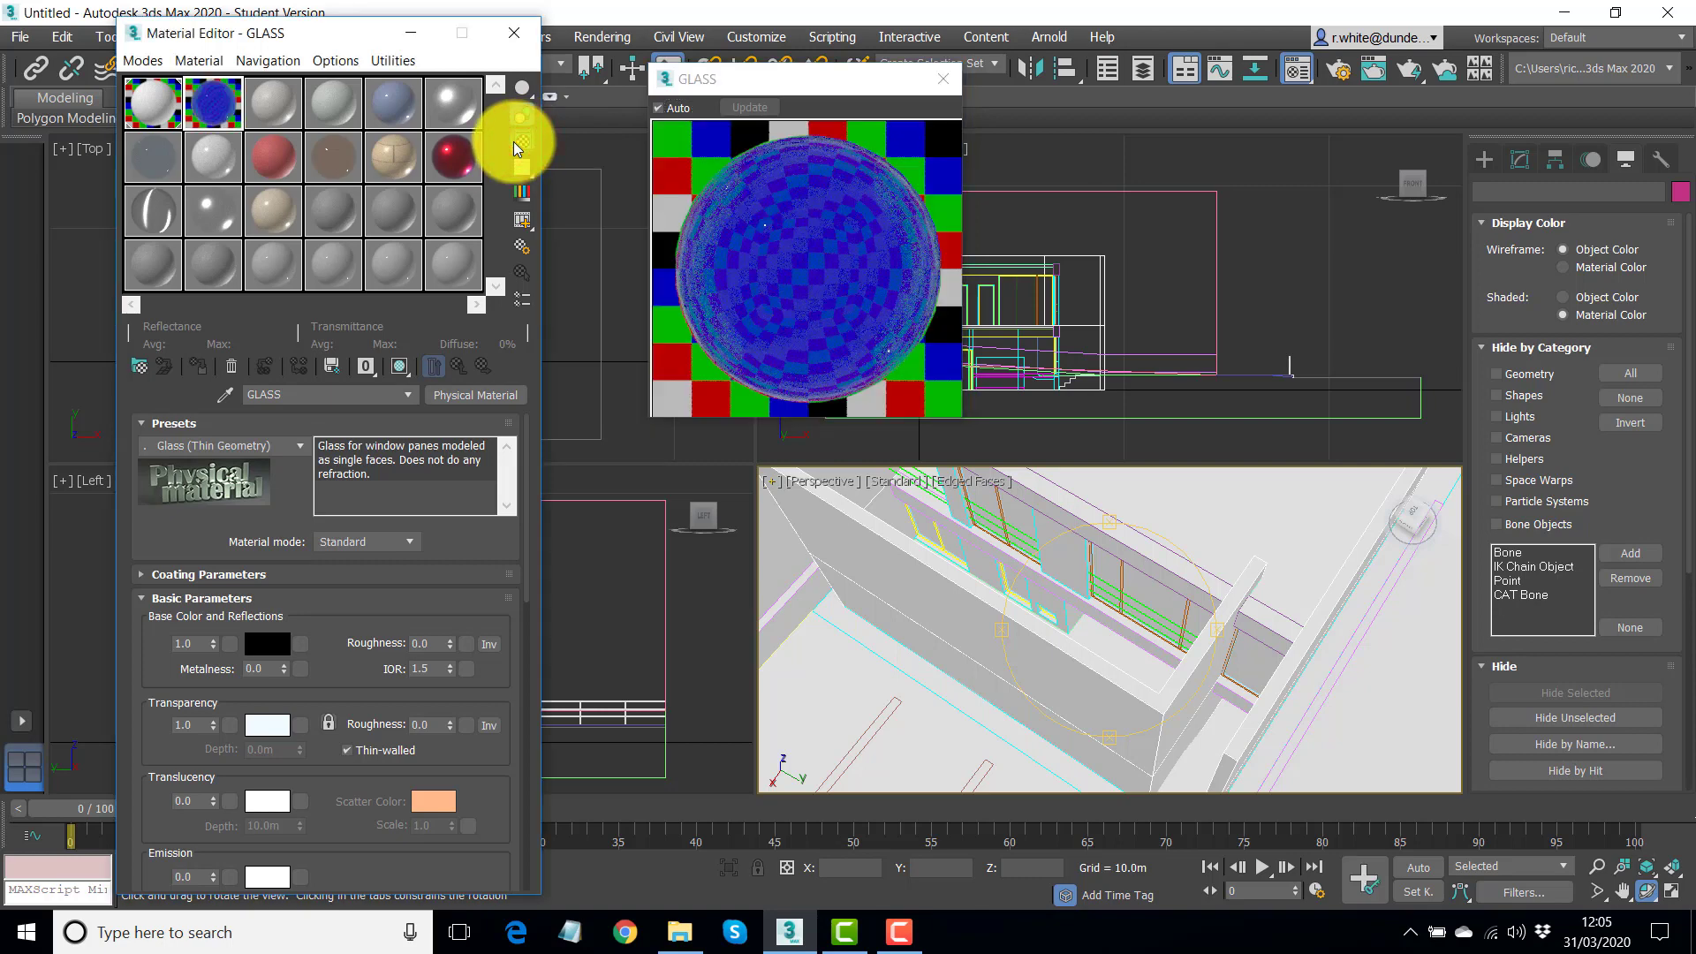
drag(774, 77, 714, 64)
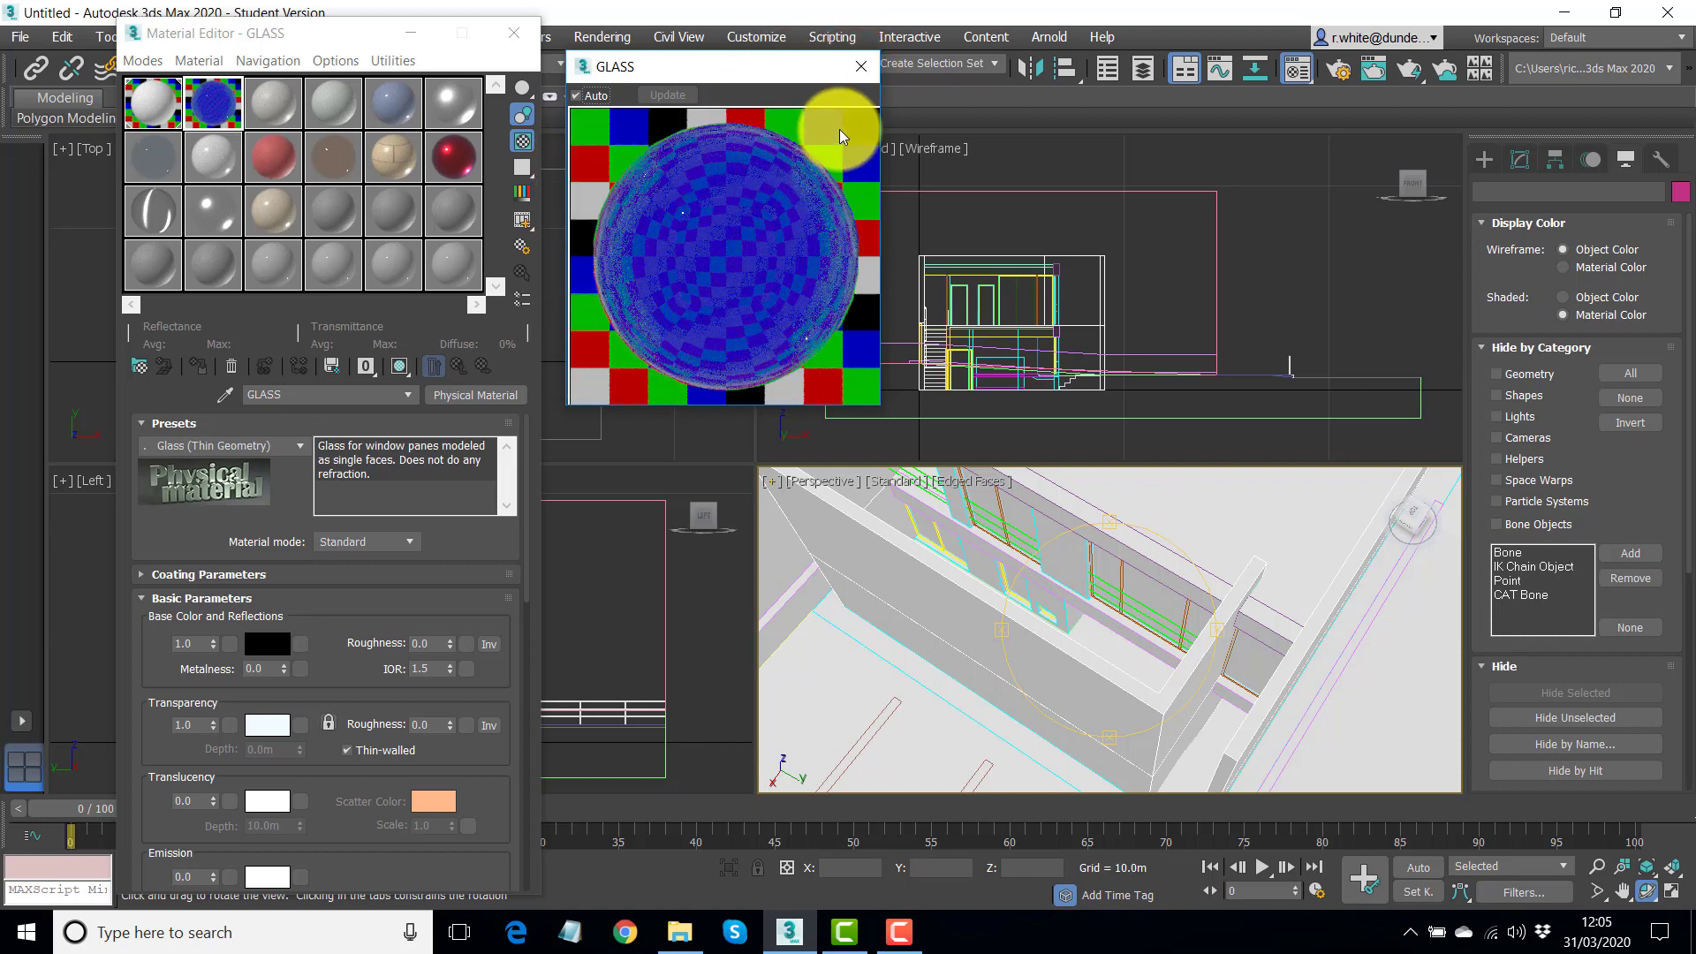
click(860, 65)
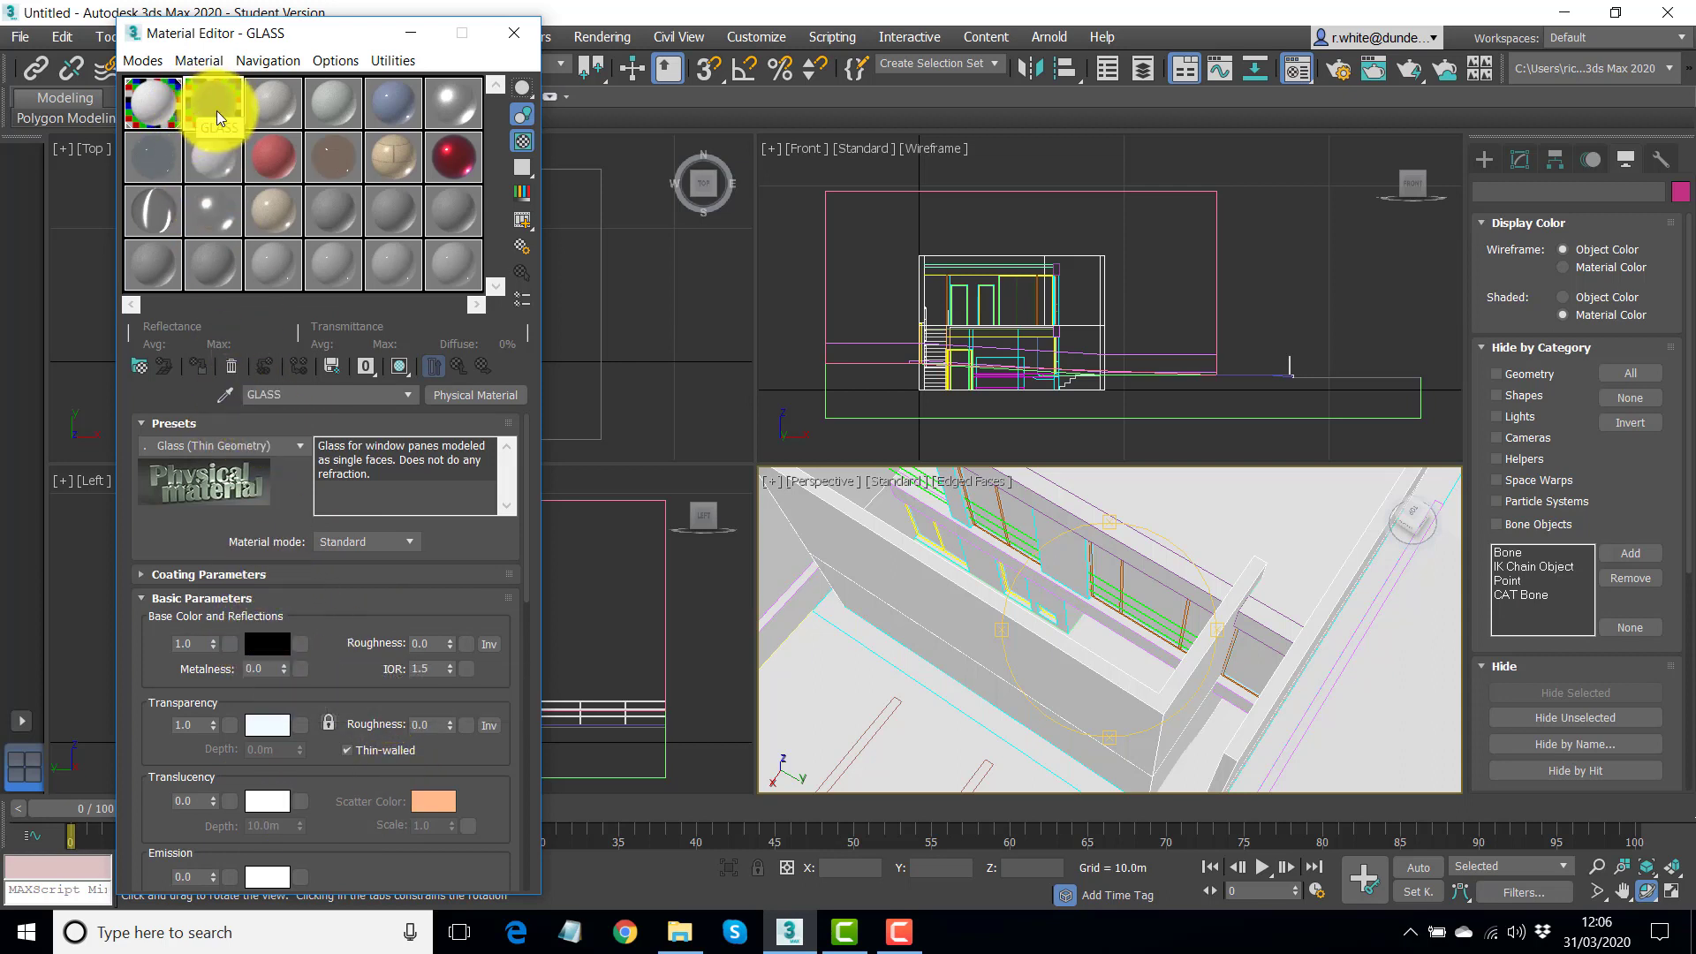
Drag the GLASS material onto WIN_GLASS_1 and move the Material Editor aside
drag(217, 101, 980, 492)
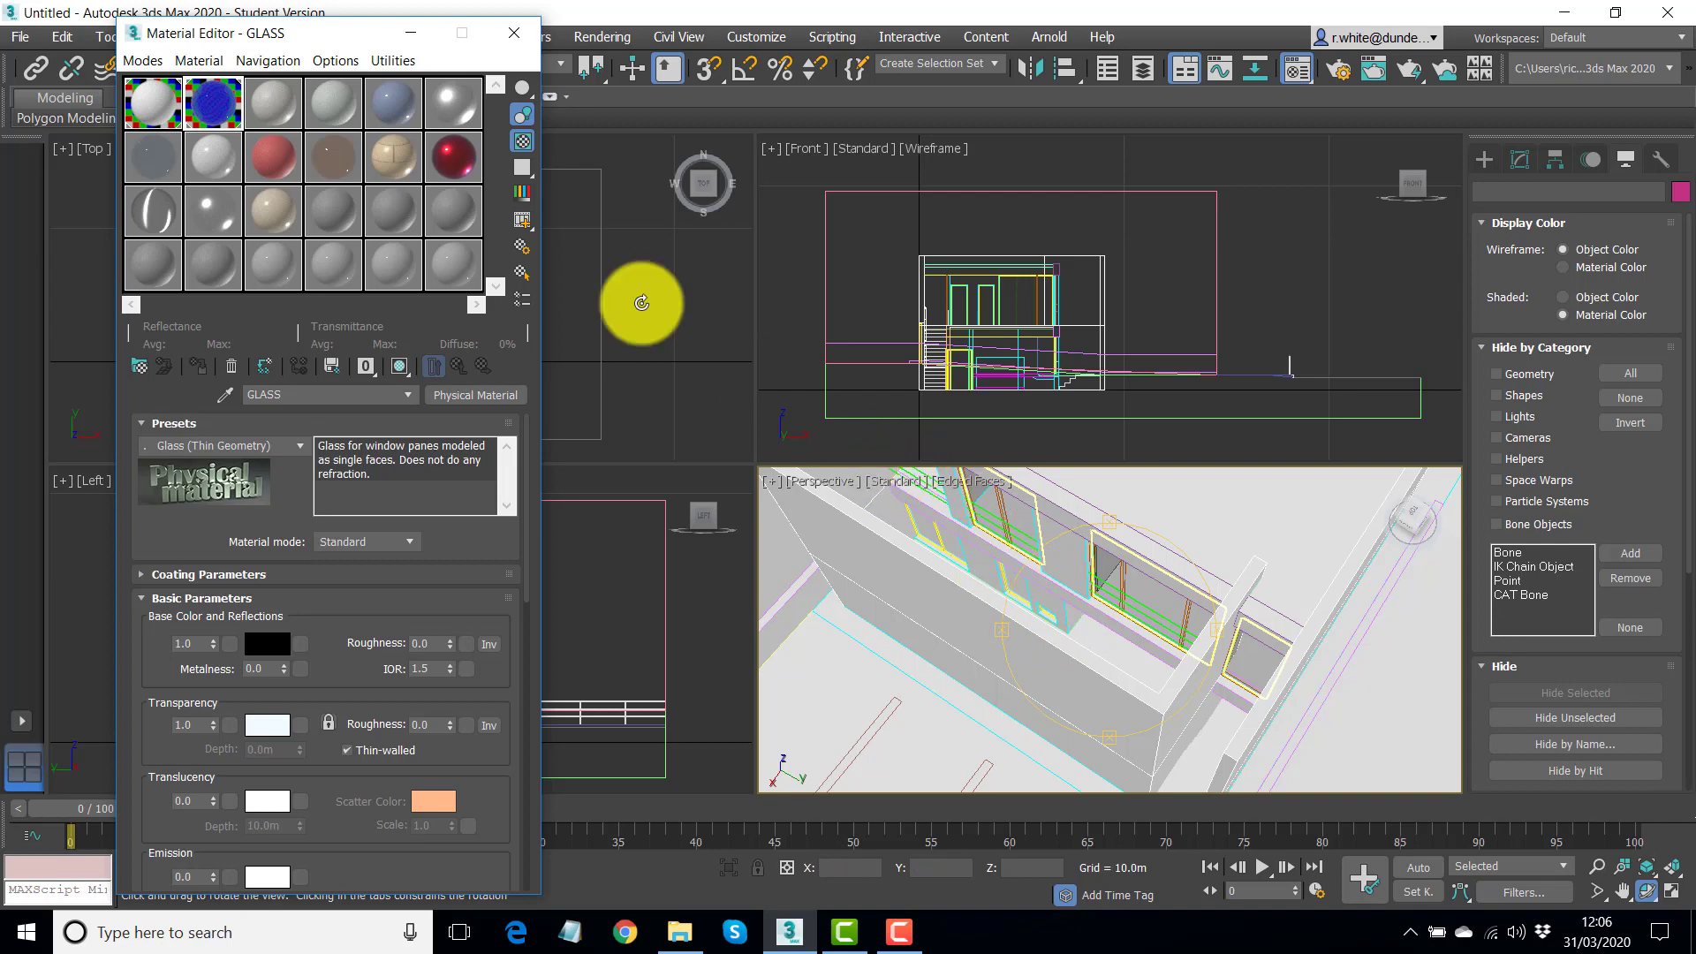
drag(315, 39, 272, 189)
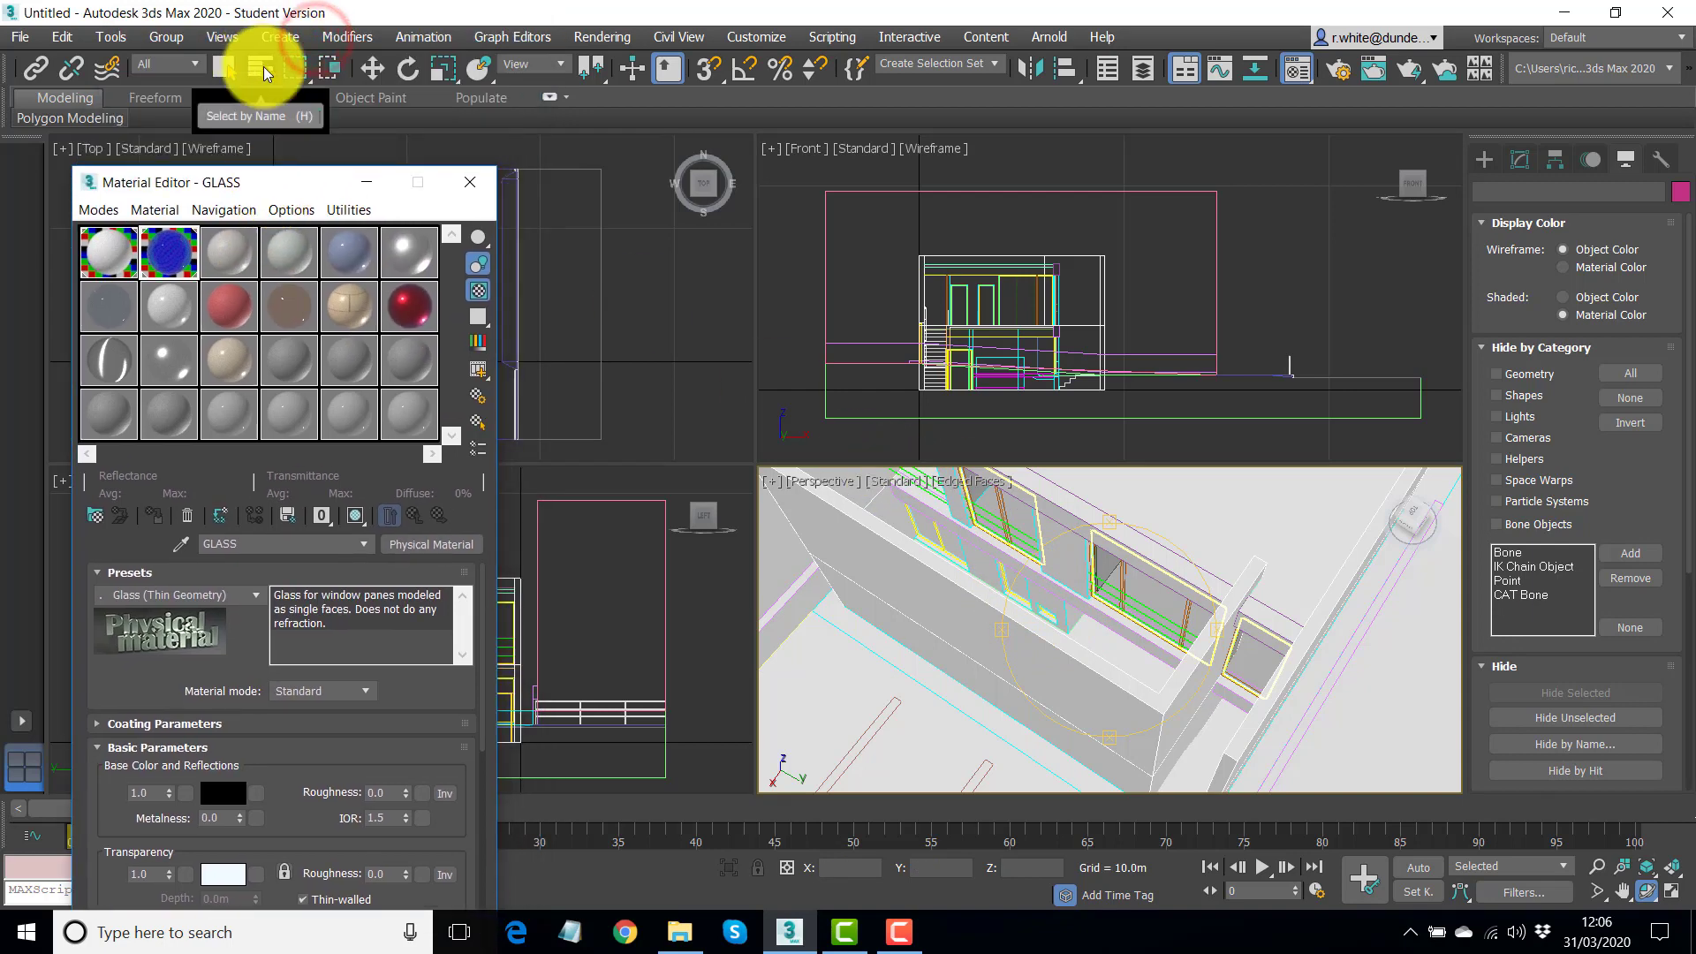
Select WIN_GLASS_1 and WIN_GLASS_G from the scene object list
click(253, 67)
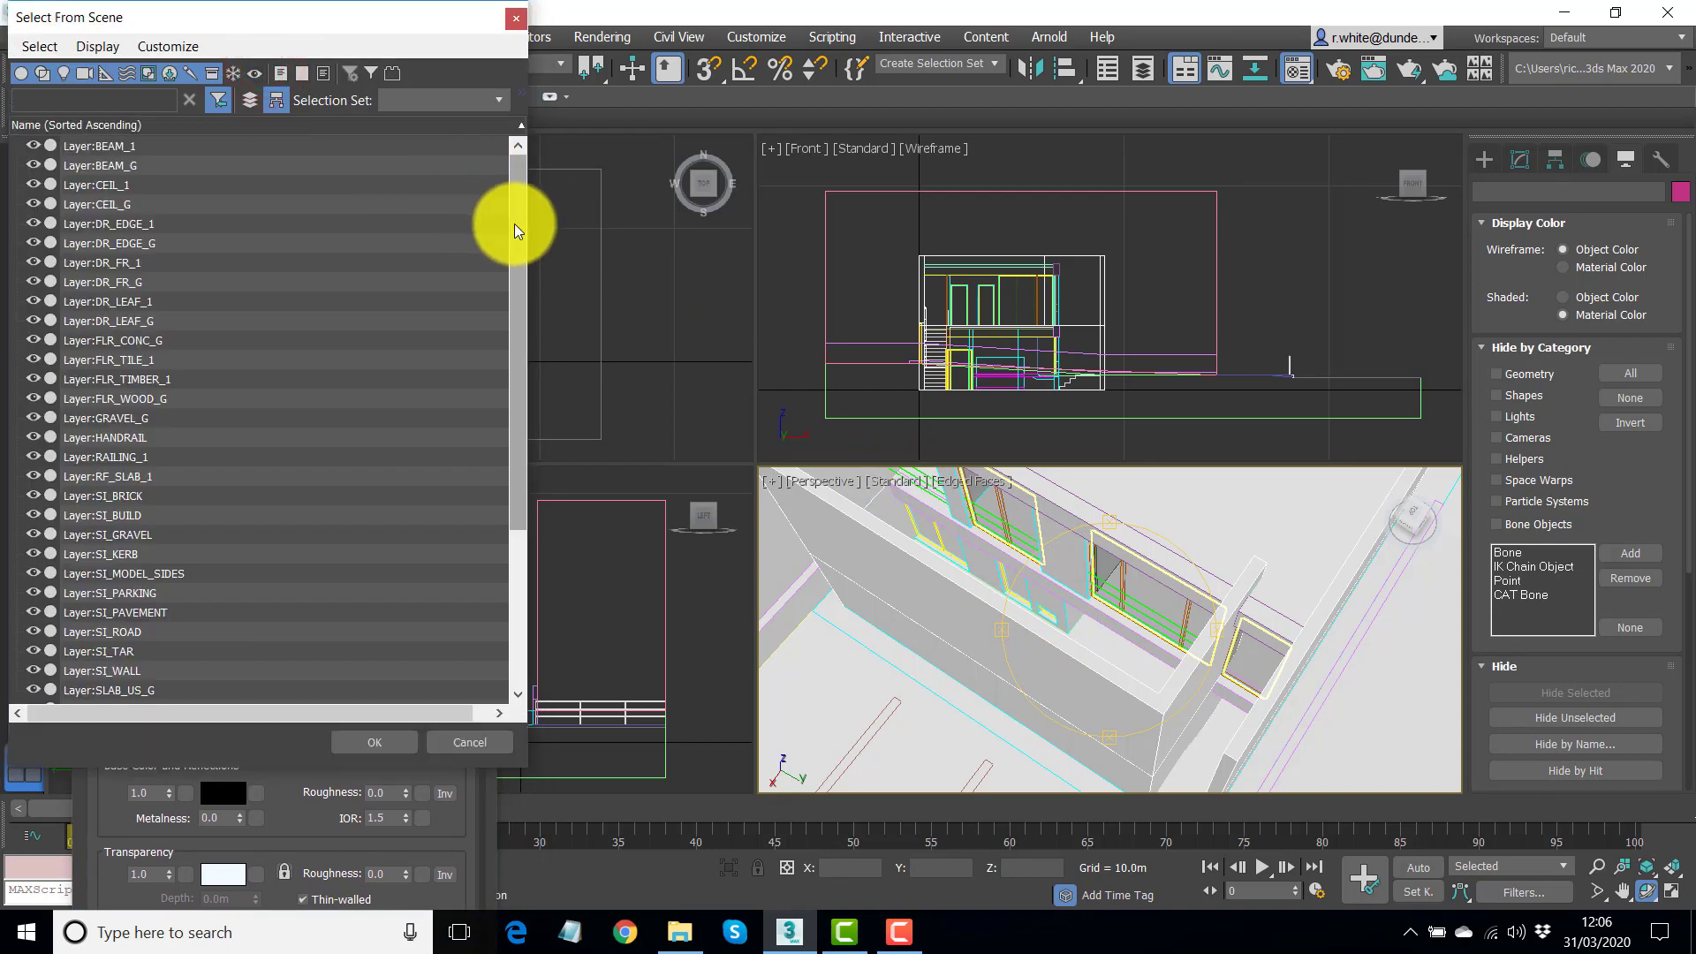
mouse_move(514, 225)
mouse_down()
mouse_move(512, 242)
mouse_move(516, 194)
mouse_up()
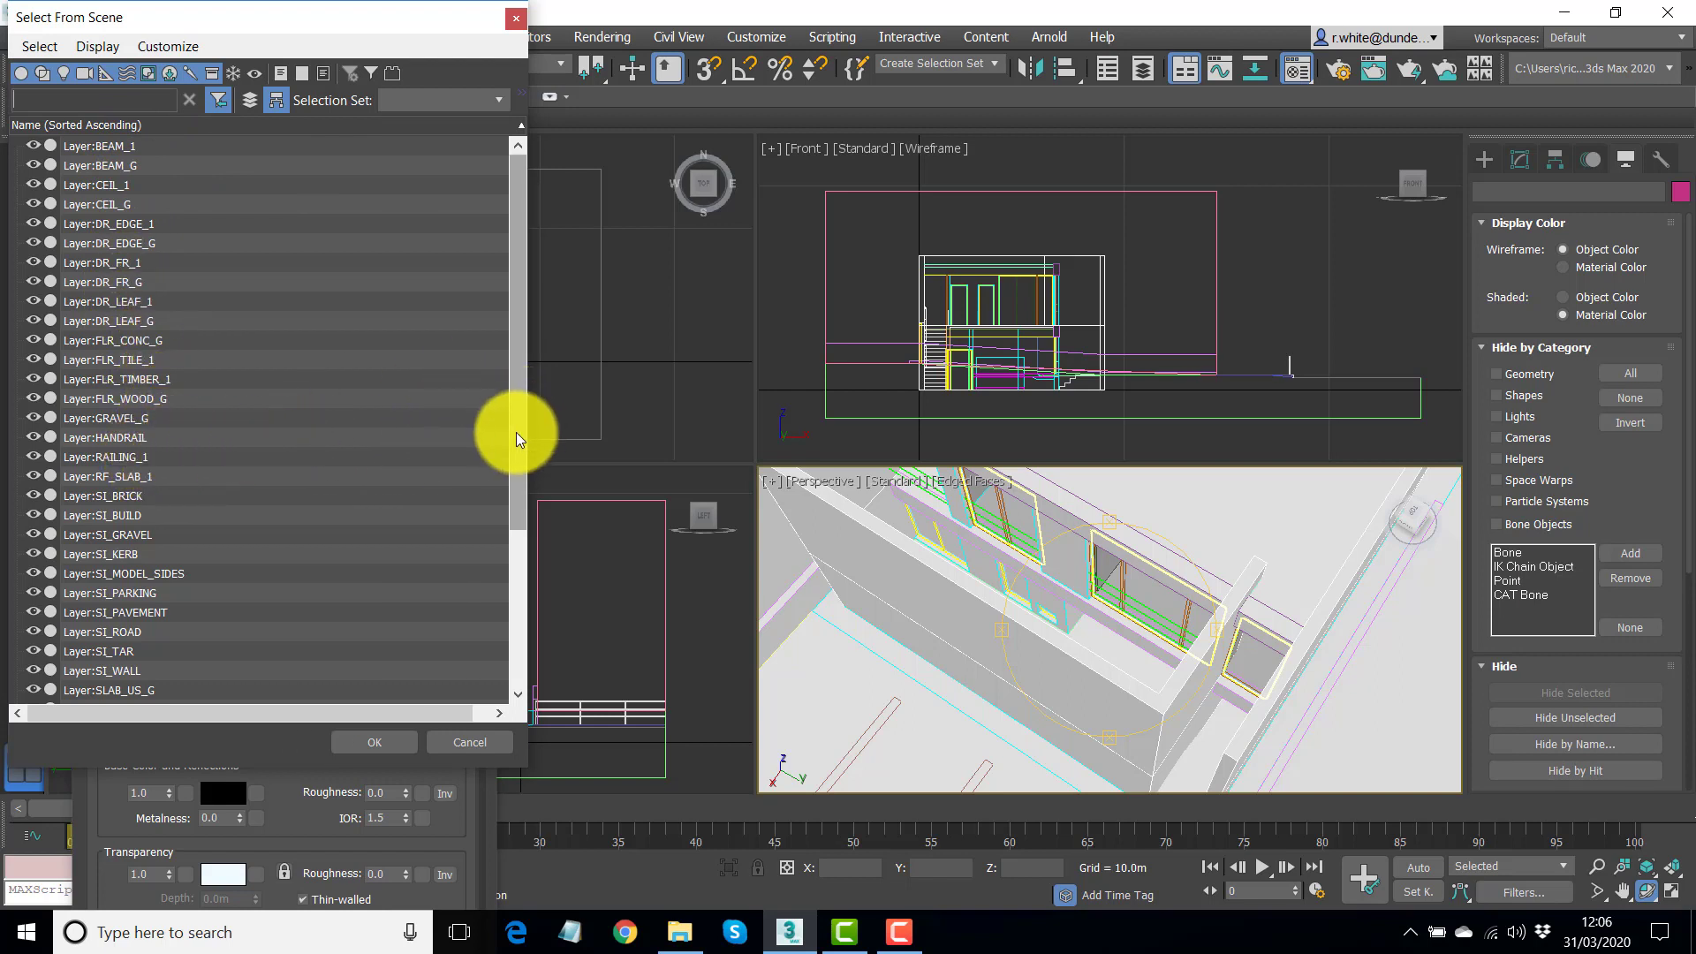
drag(515, 432, 517, 633)
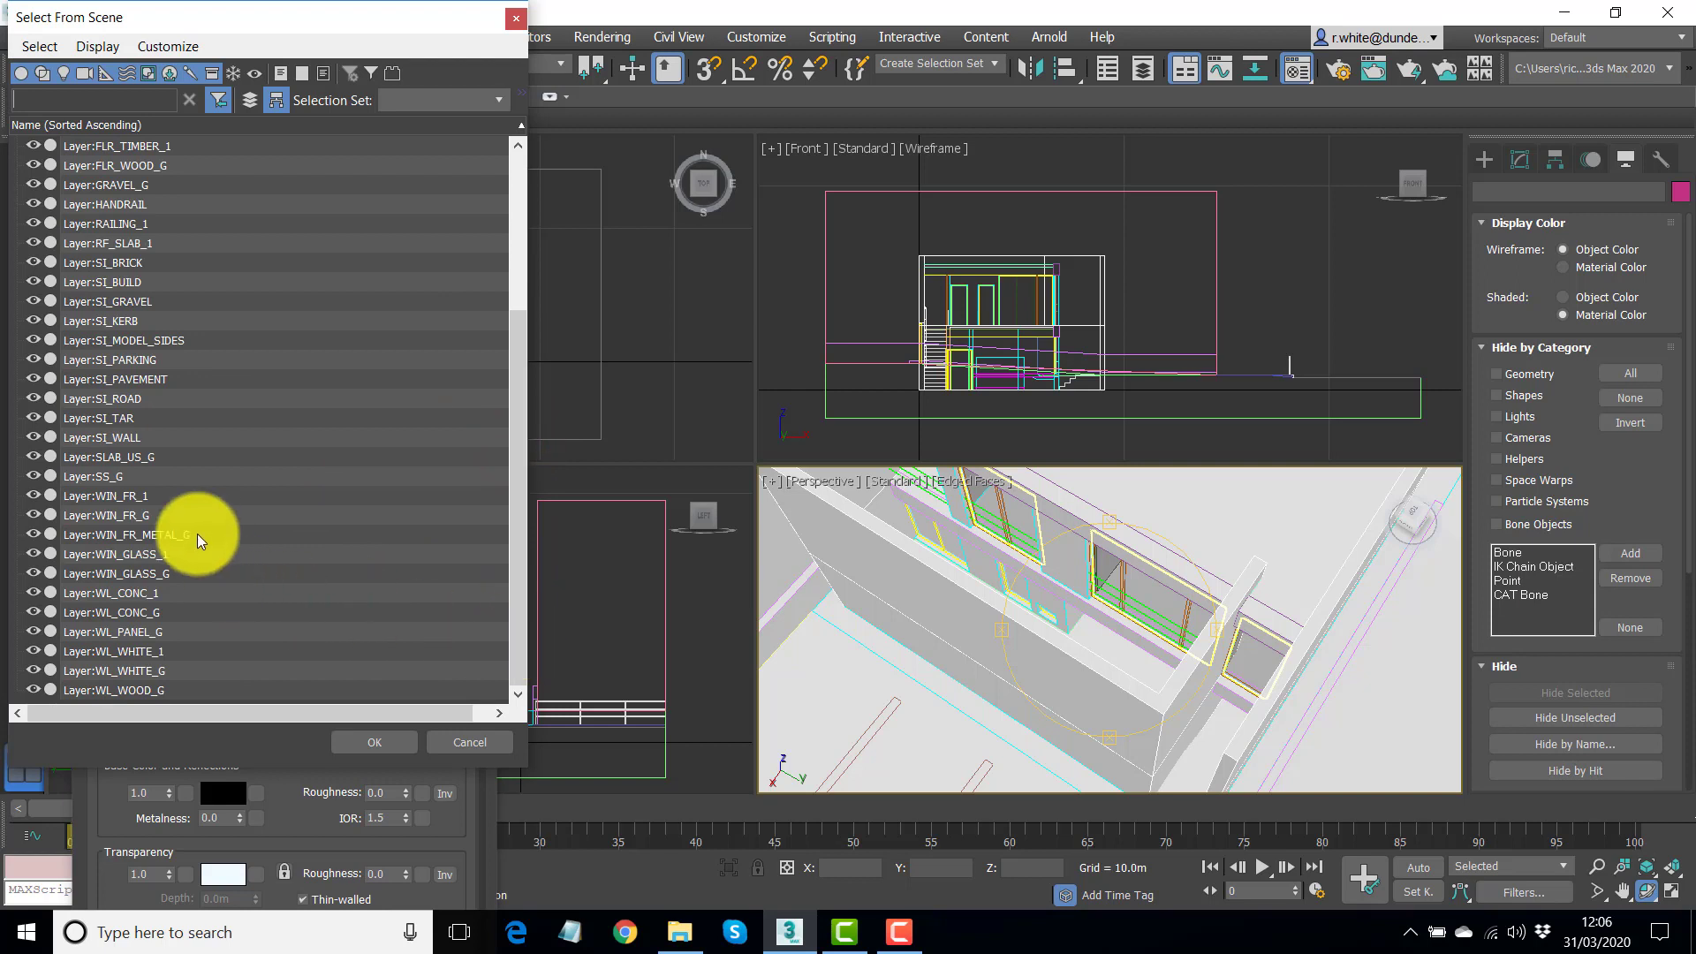
click(134, 555)
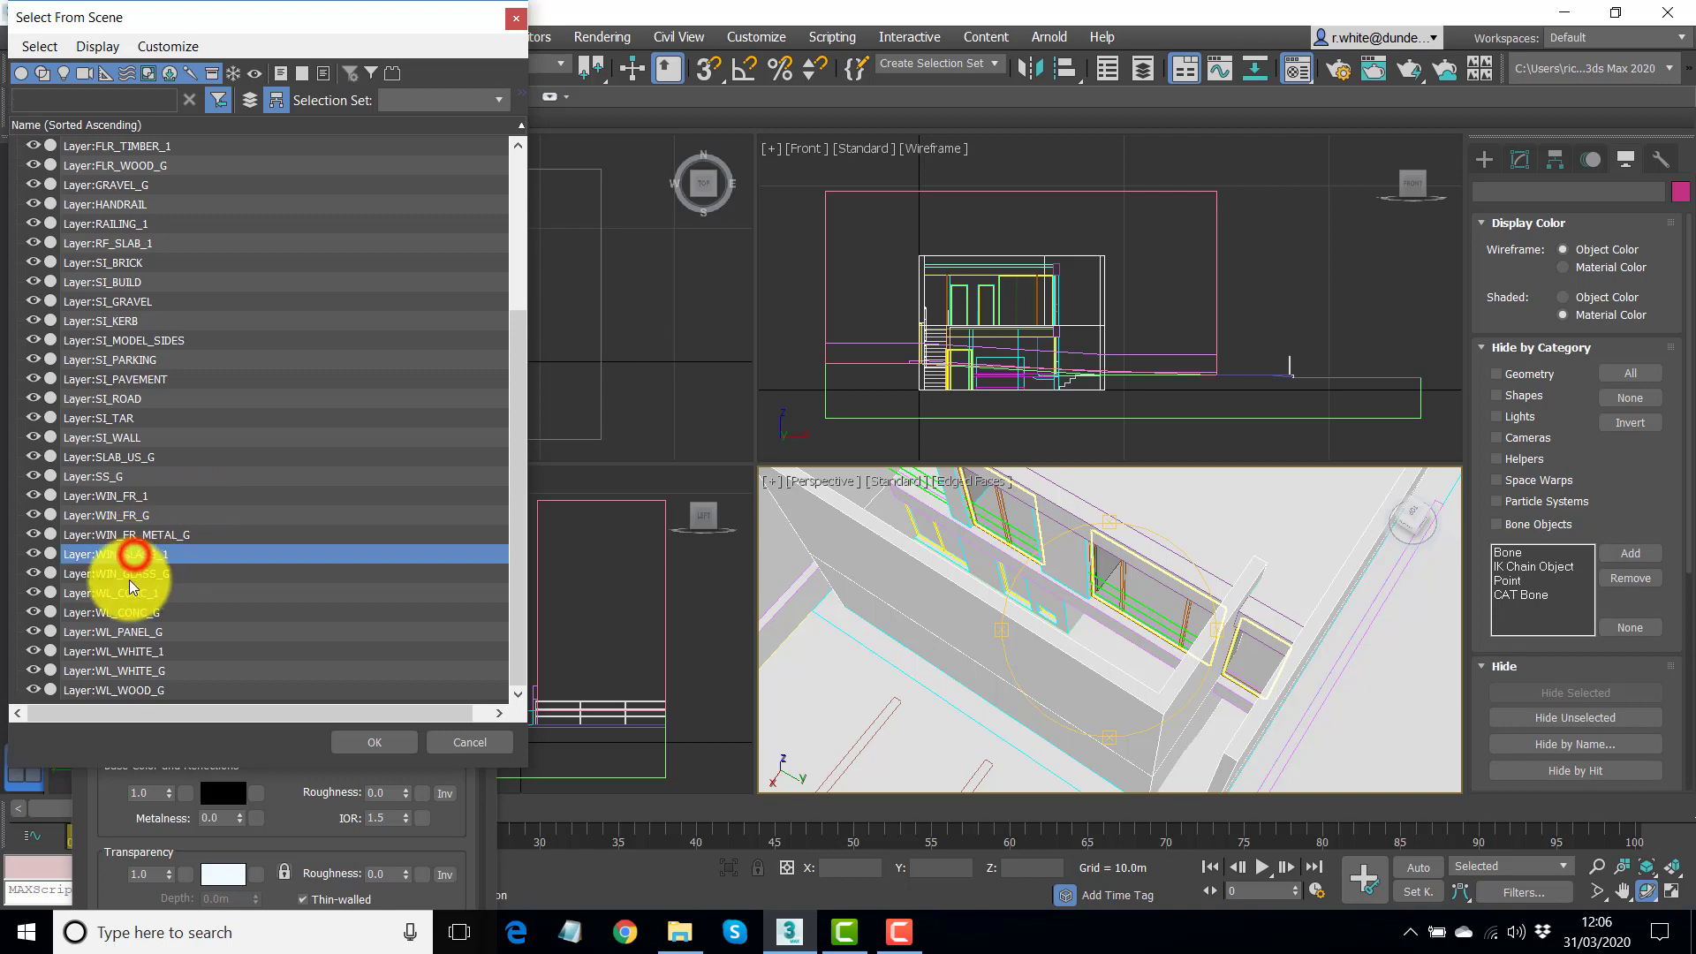
ctrl+click(126, 573)
click(378, 742)
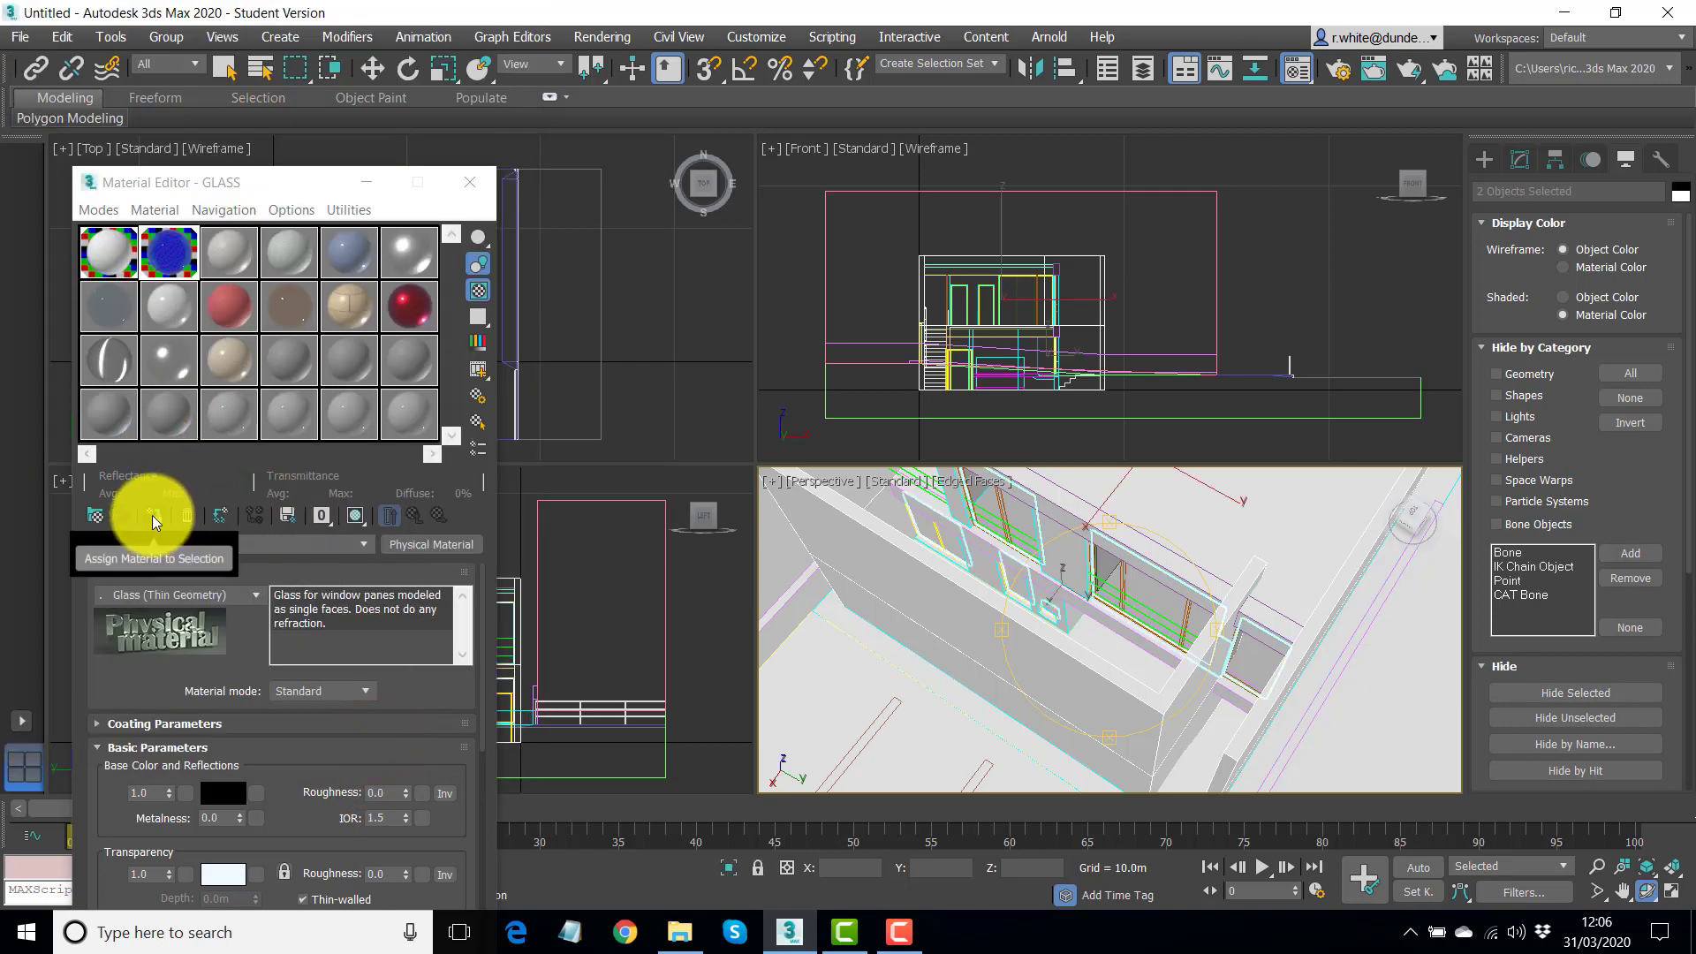
Assign GLASS to both glass objects, close the Material Editor, and orbit toward the glazed wall
click(159, 518)
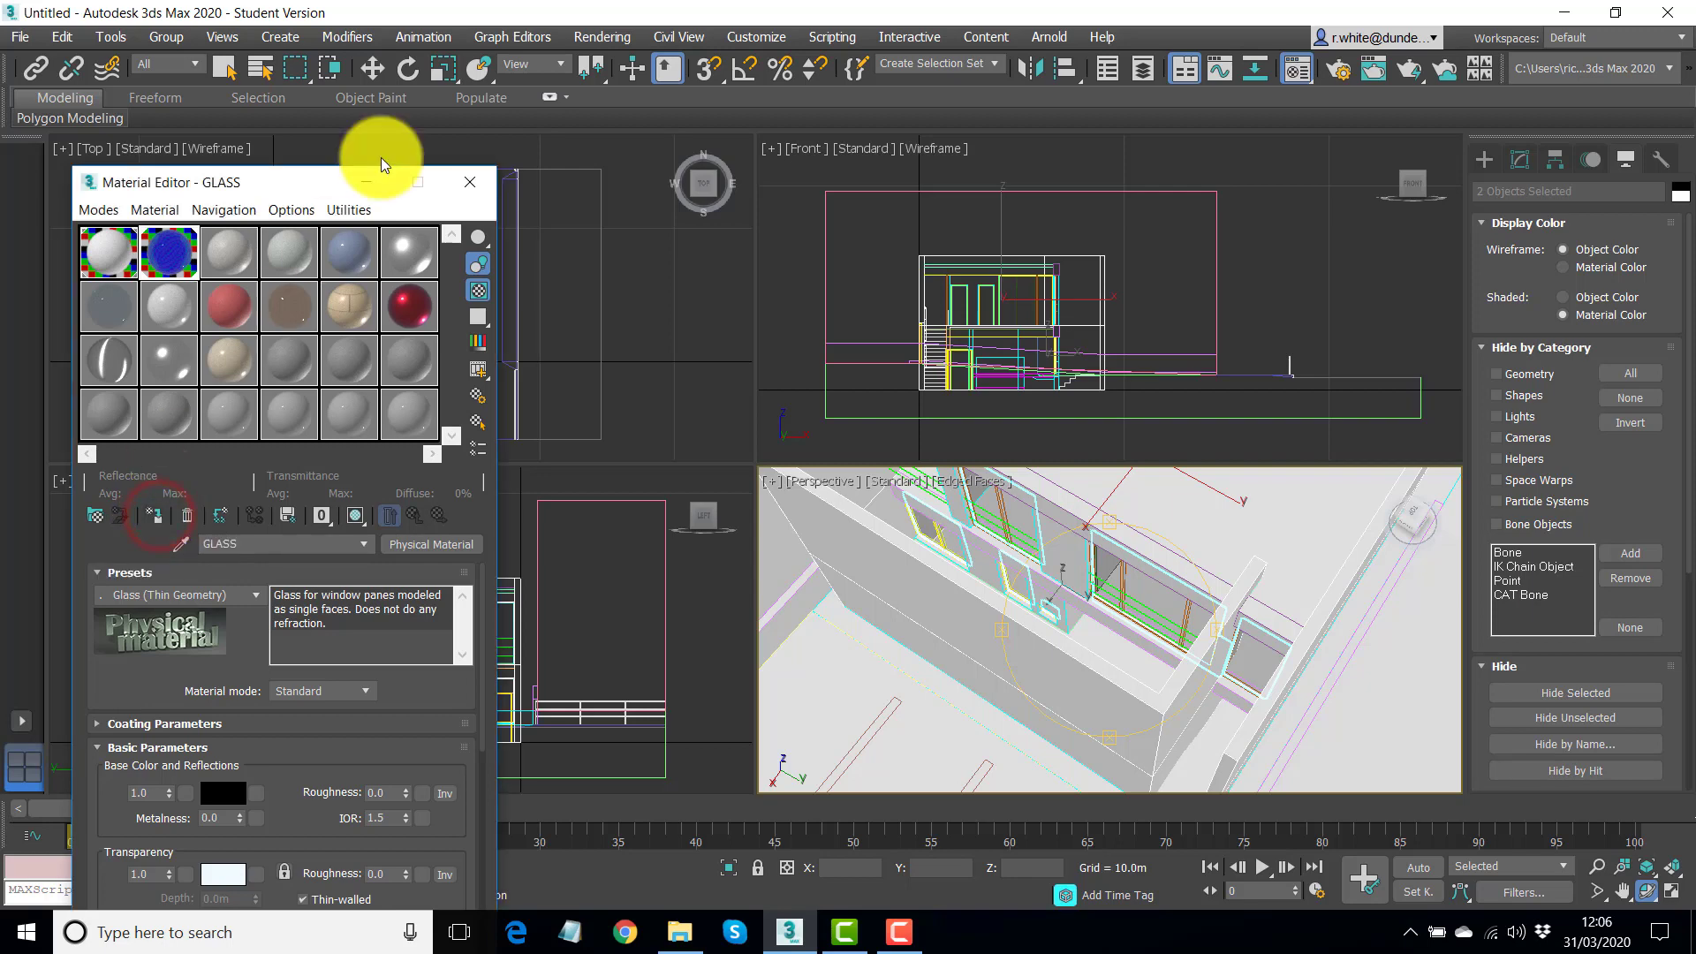
click(469, 182)
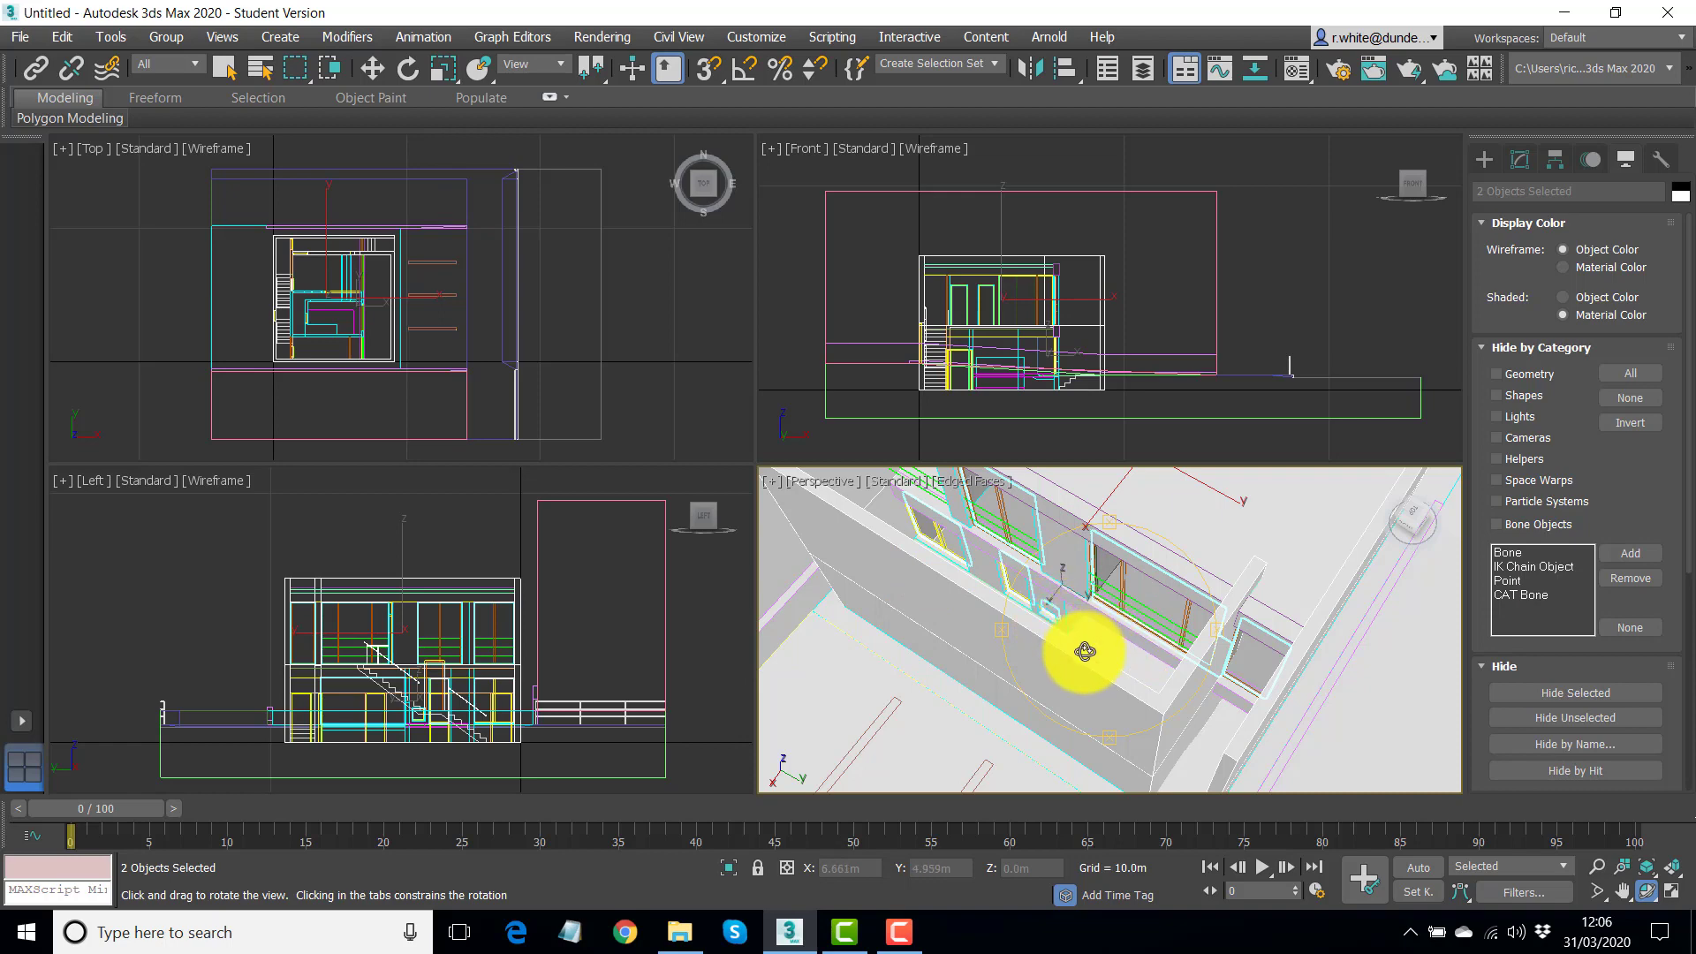
mouse_move(1098, 668)
mouse_down()
mouse_move(1033, 595)
mouse_move(1084, 566)
mouse_move(1121, 673)
mouse_move(1095, 651)
mouse_move(1098, 674)
mouse_move(1154, 597)
mouse_move(1109, 662)
mouse_up()
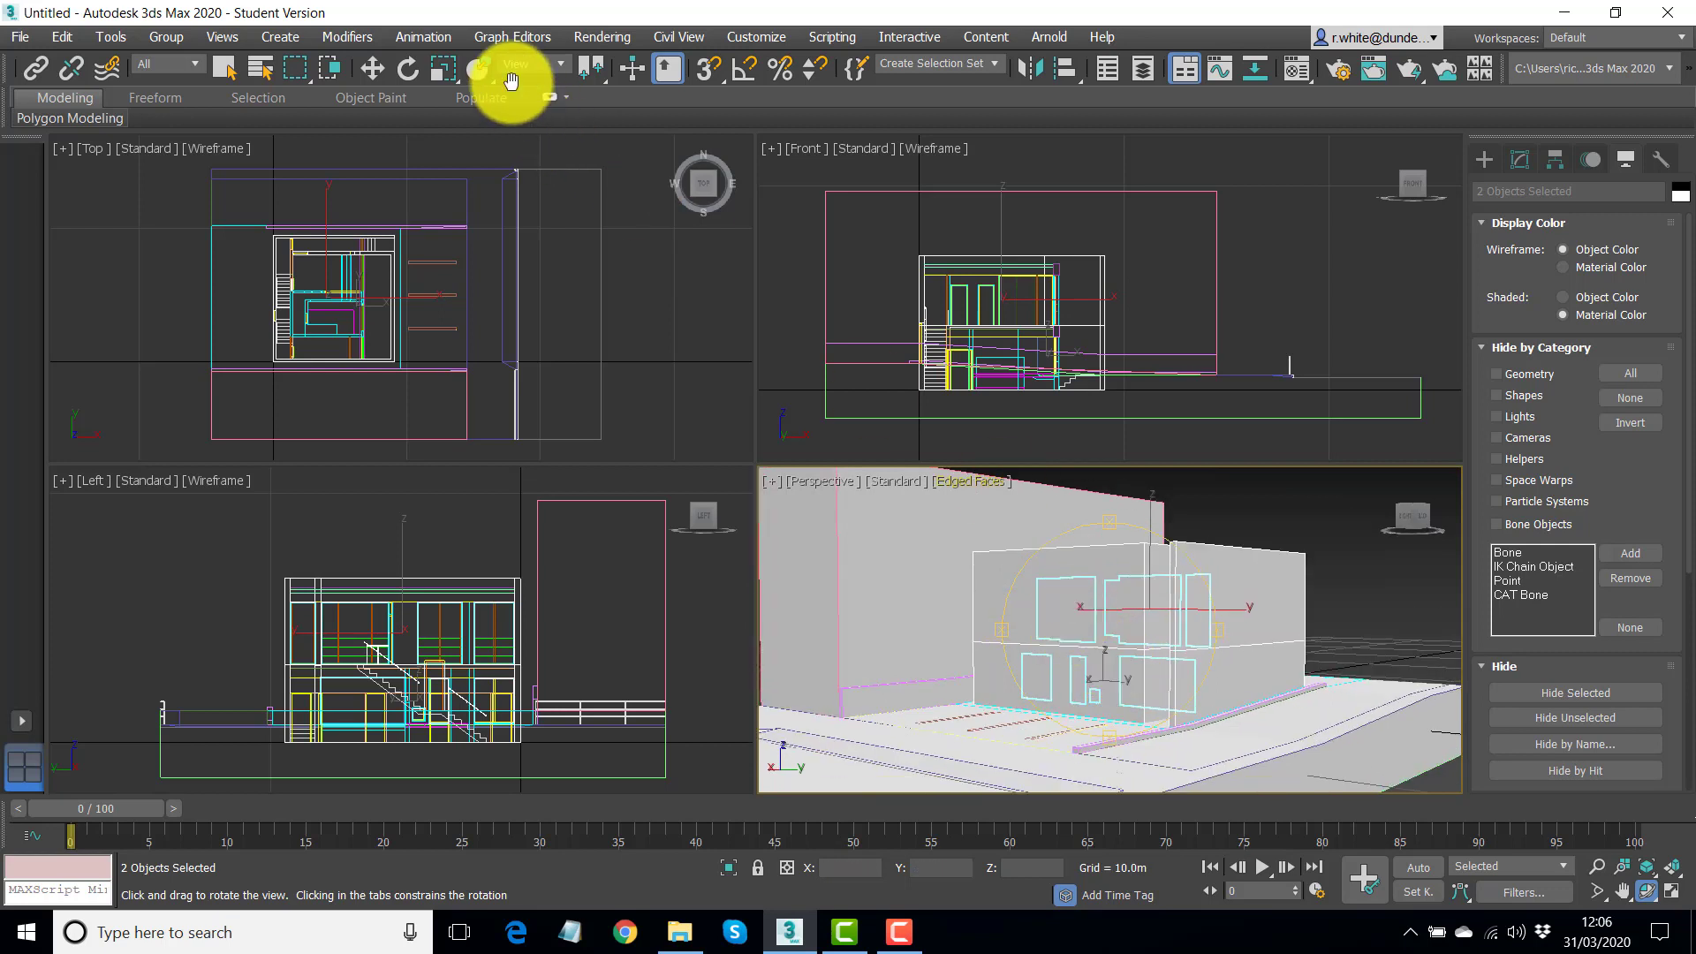